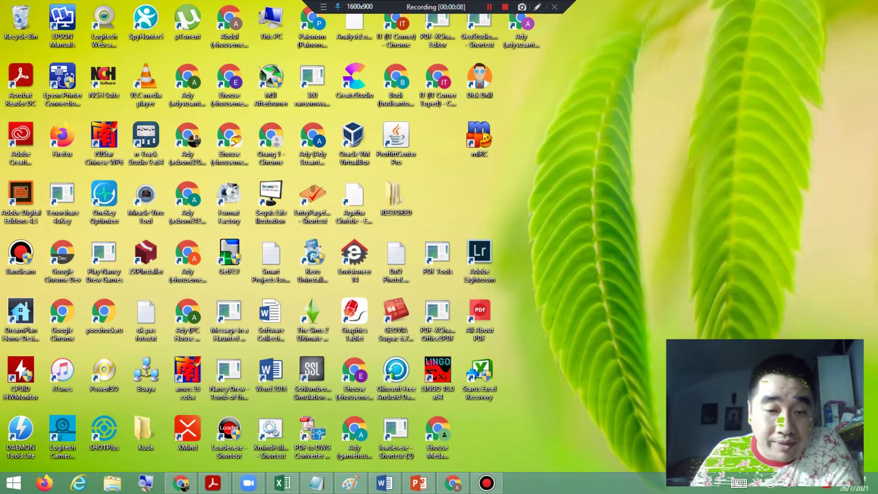
# Bring up the open Notepad note and delete all of its existing text
pyautogui.click(317, 482)
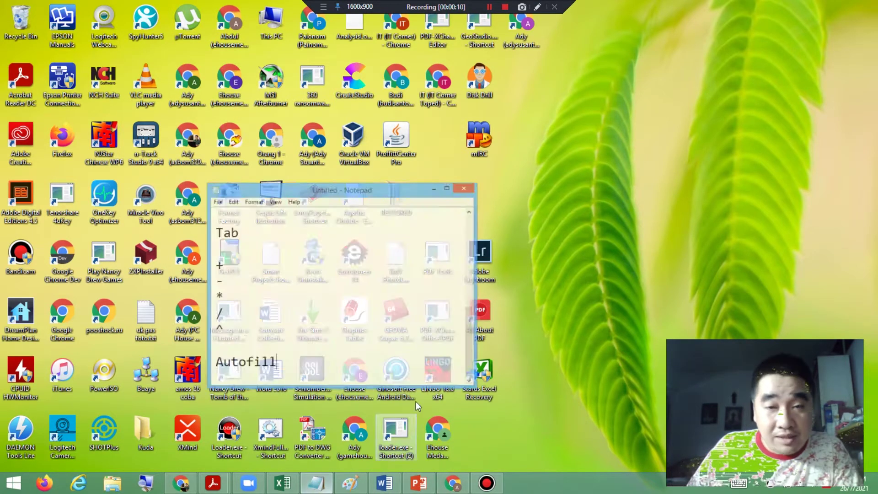
pyautogui.hotkey('ctrl', 'a')
pyautogui.press('BackSpace')
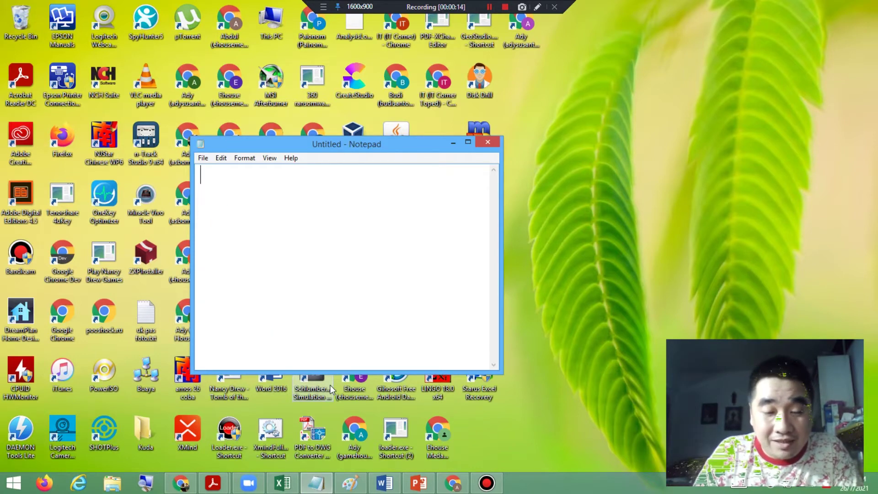
# Write "Windows Explorer ---> mengakses sistem berkas" as the first line of the empty note
pyautogui.write('Windows X')
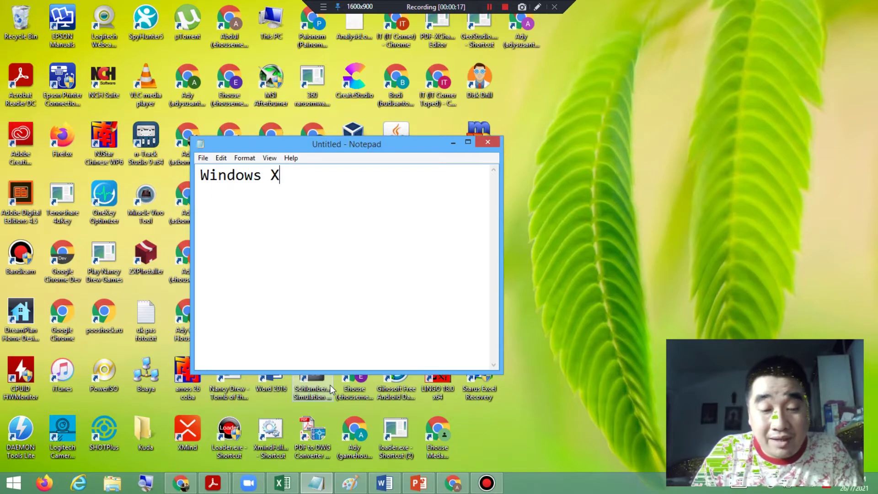
pyautogui.press('BackSpace')
pyautogui.write('E')
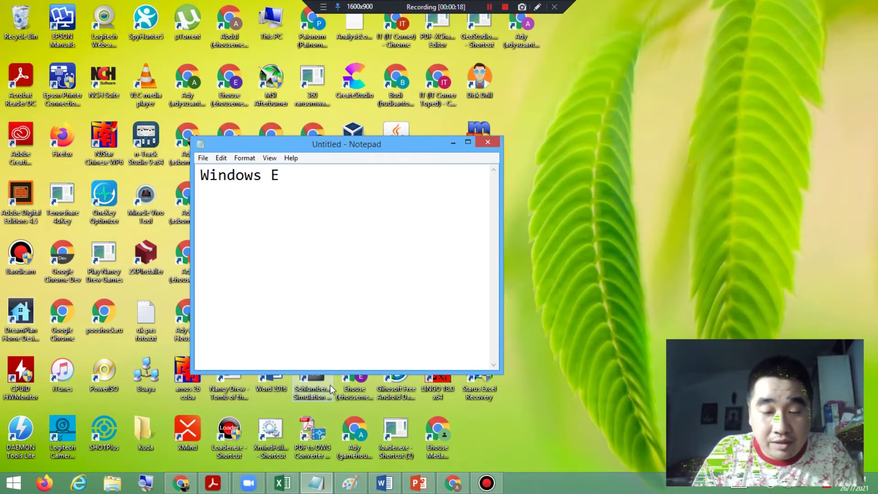
pyautogui.write('xplorer')
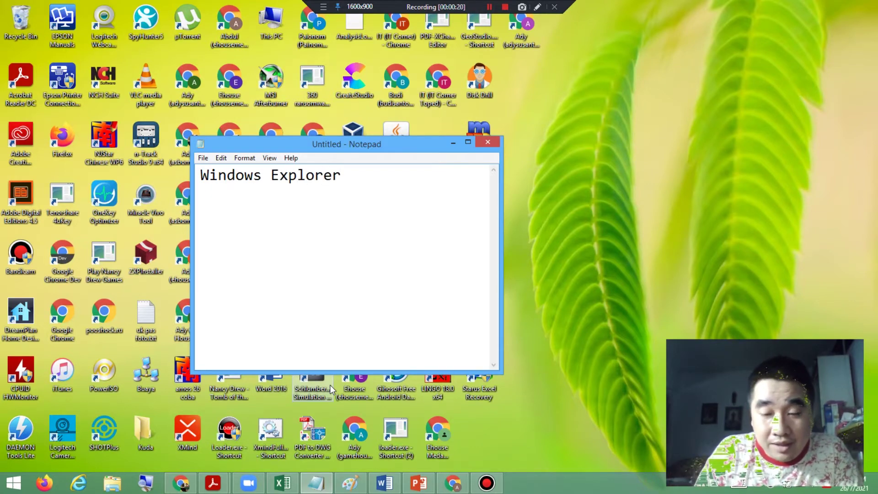
pyautogui.write(' ---> ')
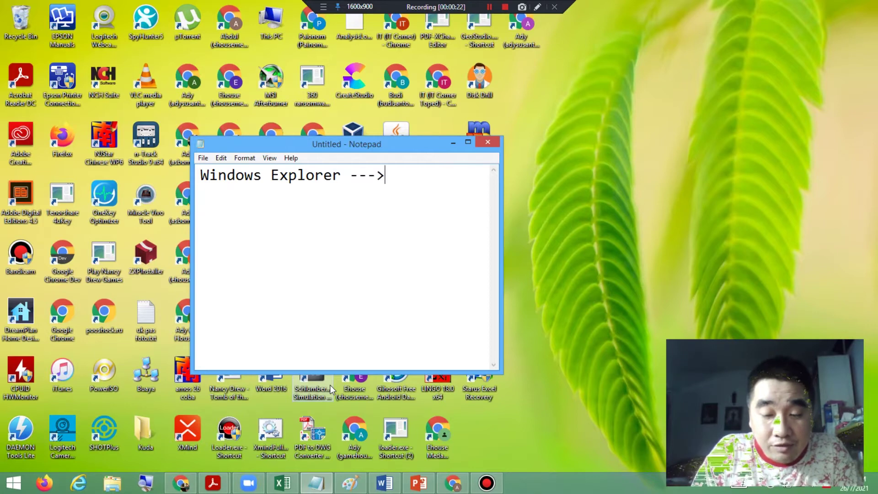
pyautogui.write('menga')
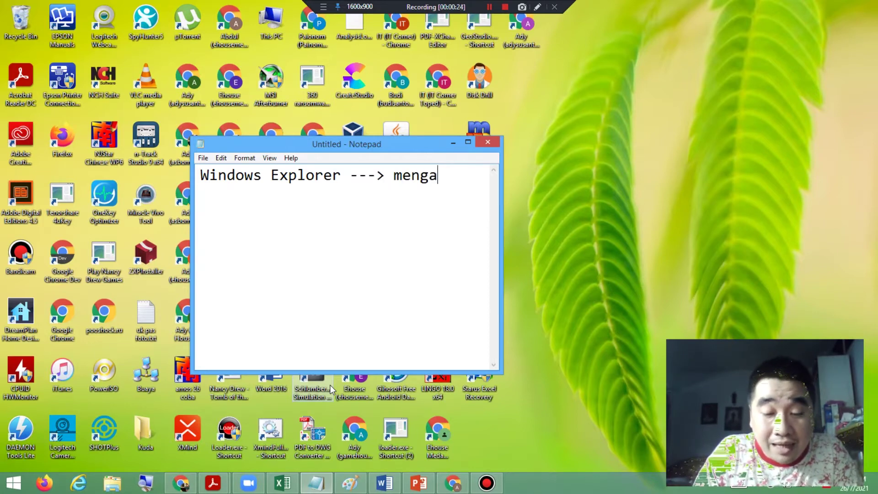
pyautogui.write('kses si')
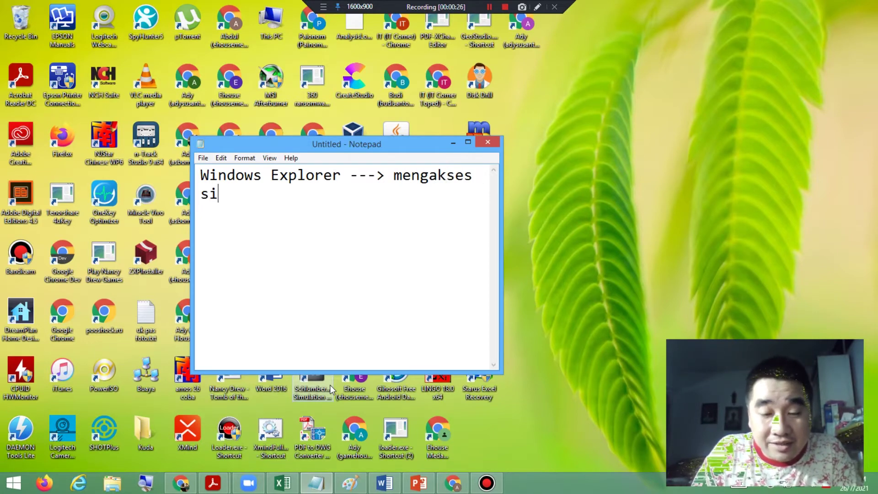
pyautogui.write('stem berkas')
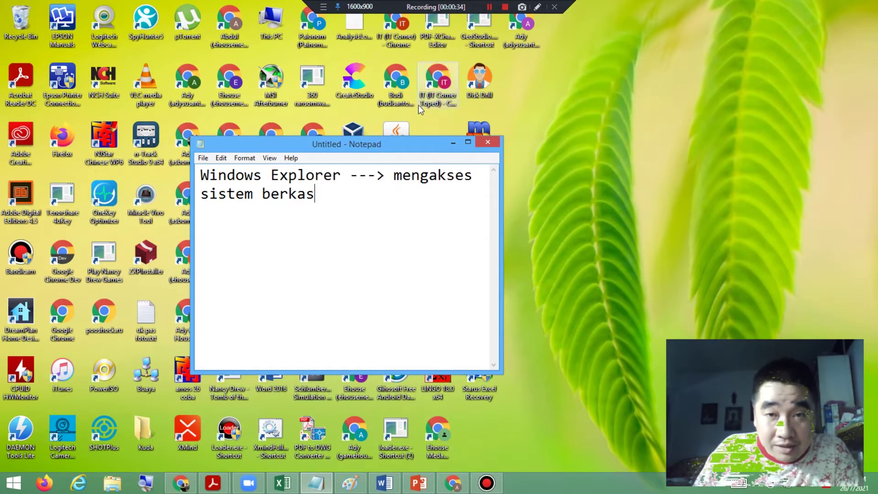
# Minimize Notepad, switch to File Explorer and move its This PC window lower, clear of the recording bar
pyautogui.click(456, 143)
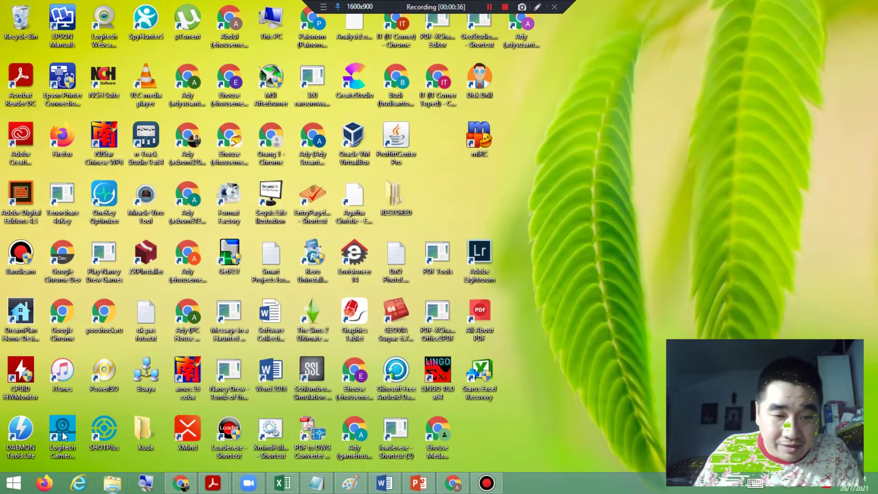
pyautogui.click(113, 486)
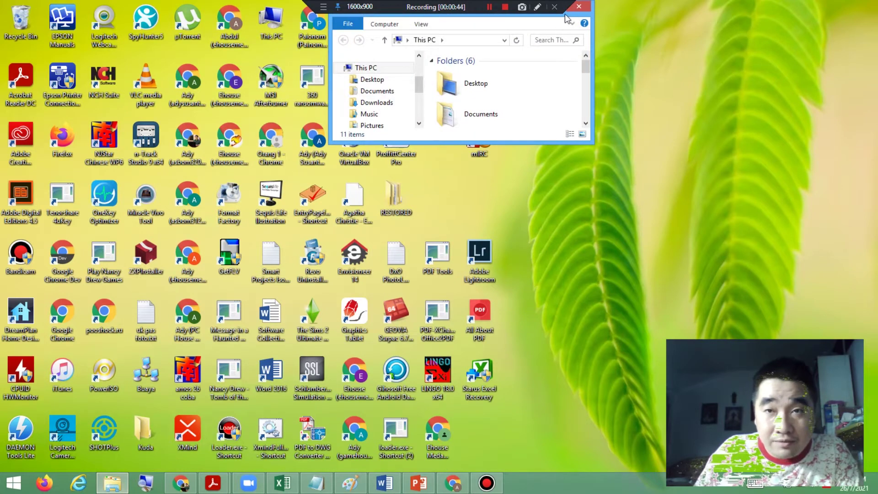
pyautogui.moveTo(567, 24); pyautogui.dragTo(516, 119)
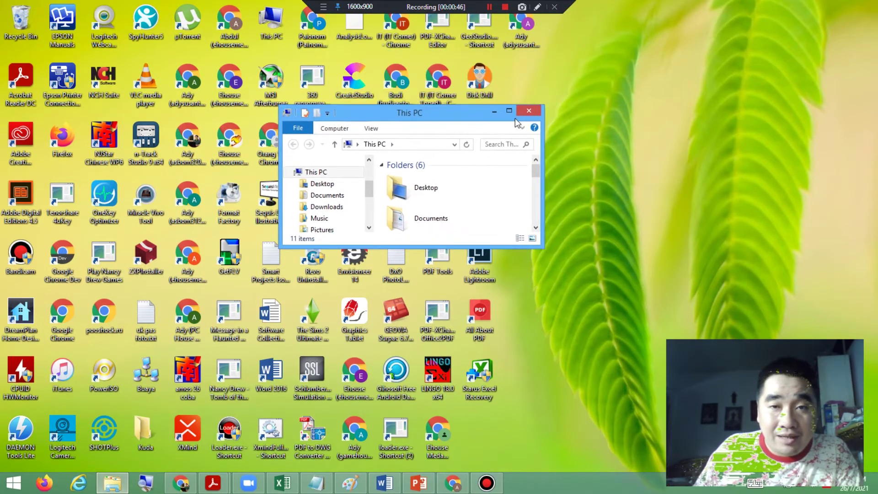
# Minimize the This PC window, bring it back and maximize it
pyautogui.click(490, 110)
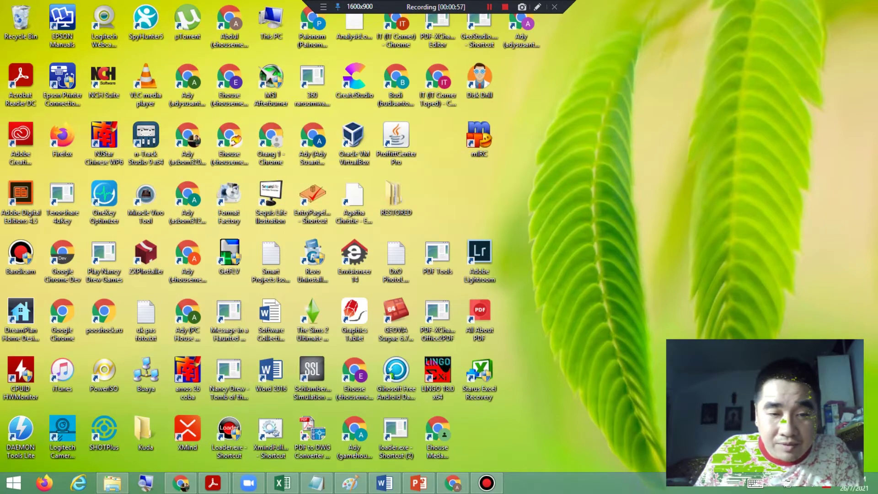
pyautogui.click(112, 483)
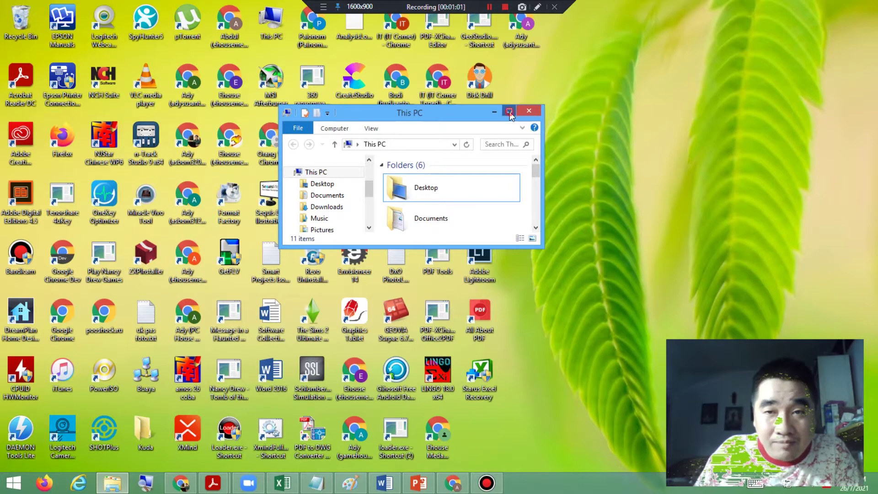
pyautogui.click(510, 112)
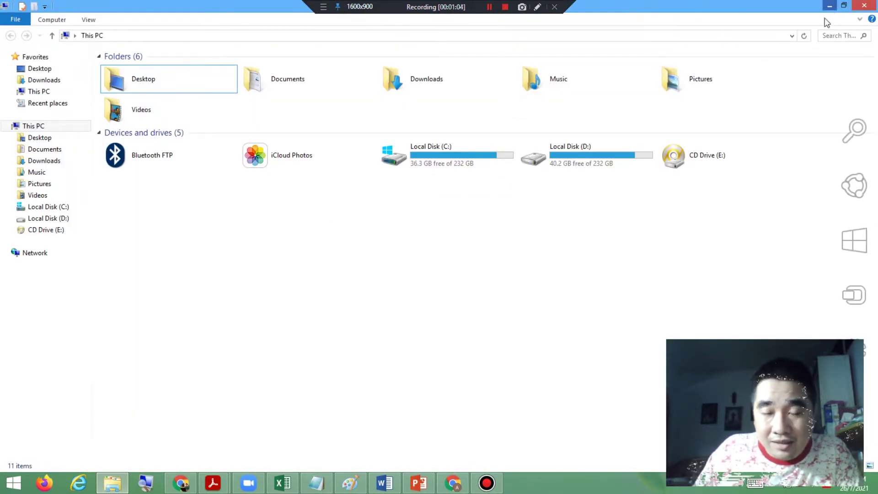
# Switch to Notepad and add the word "Minimize" after a blank line below the Windows Explorer text
pyautogui.click(315, 488)
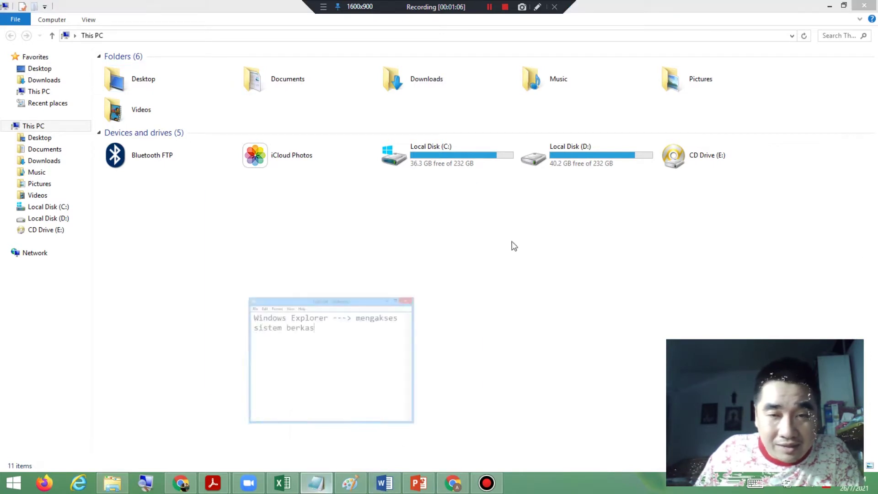
pyautogui.press('Return')
pyautogui.press('Return')
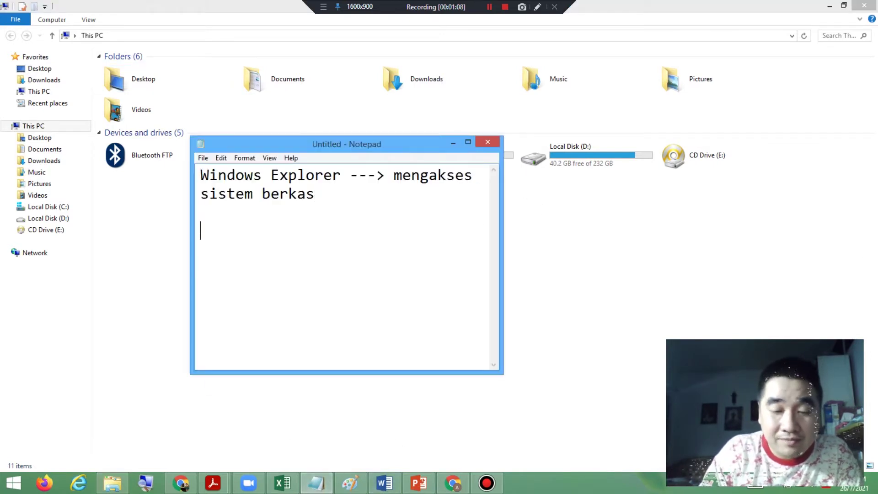
pyautogui.write('Minimize')
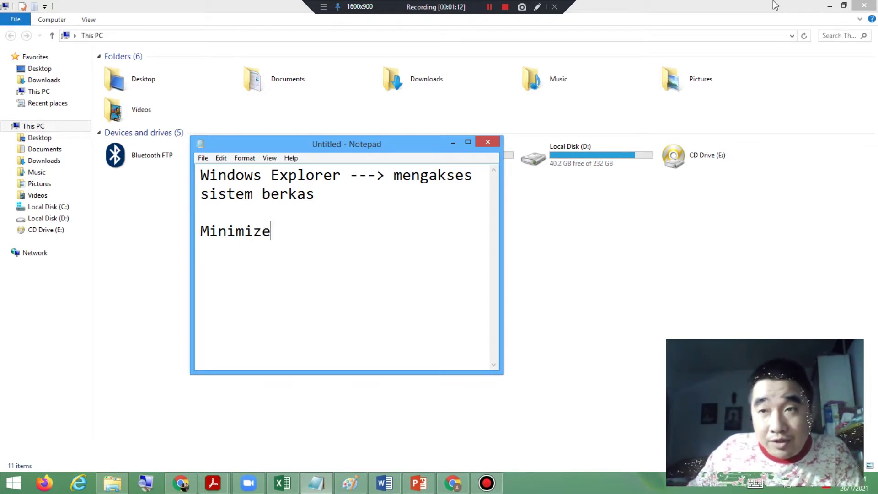
# Restore the maximized This PC window to its smaller size and add the line "Maximize" to the Notepad note
pyautogui.click(793, 7)
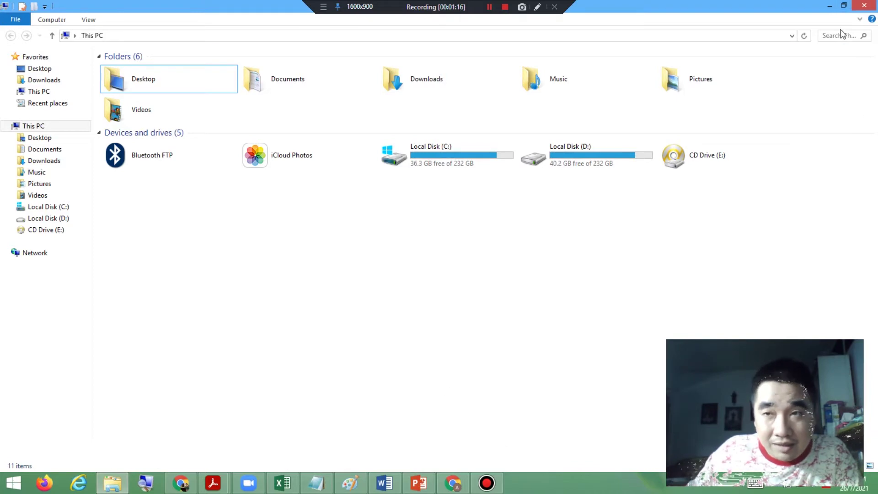
pyautogui.click(844, 6)
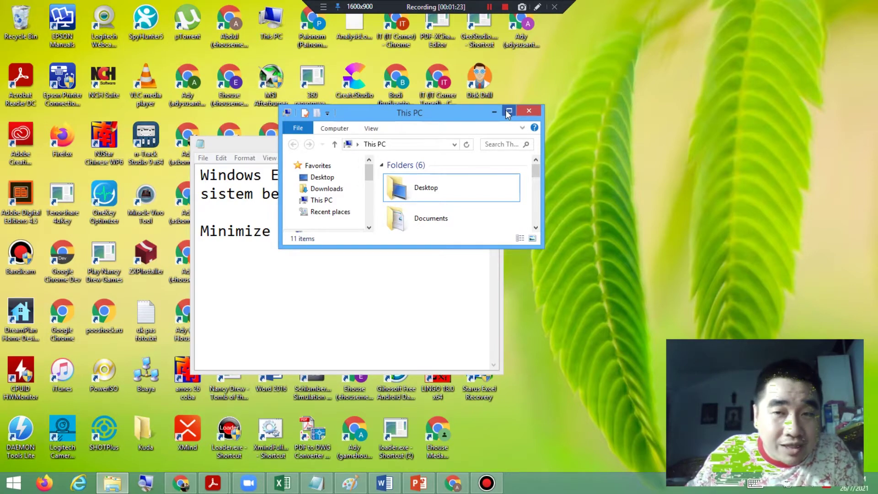
pyautogui.click(300, 293)
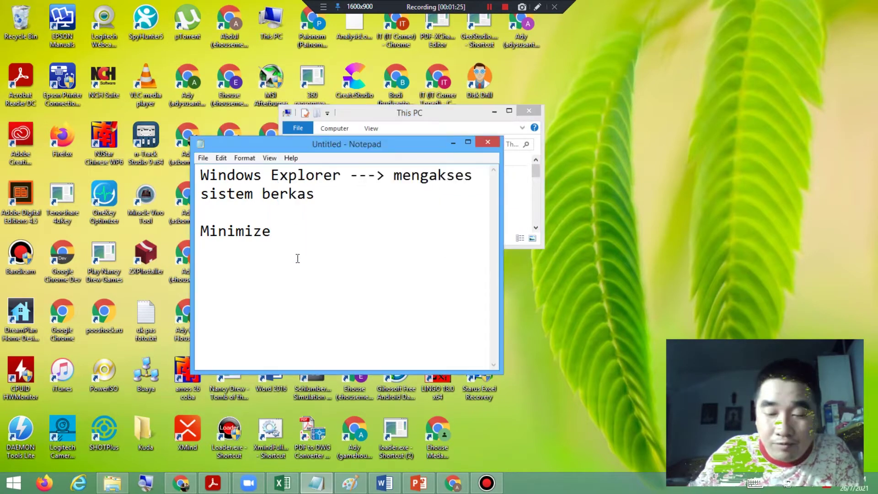
pyautogui.write('Maxi')
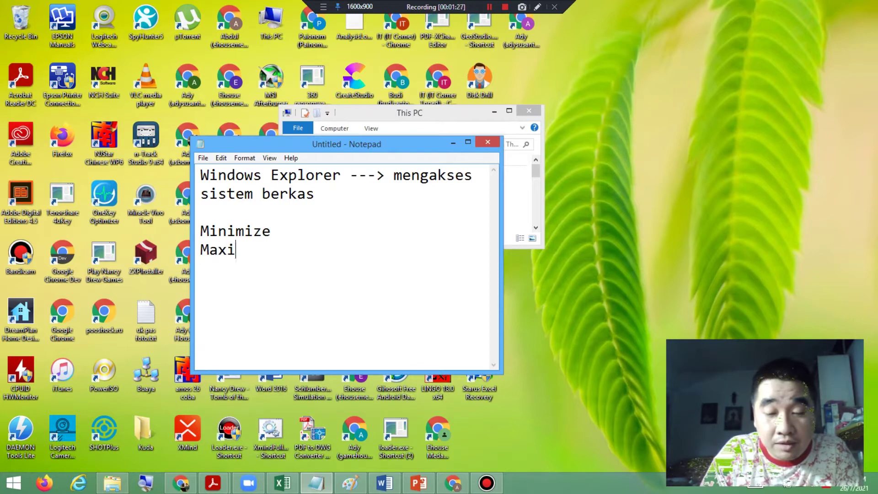
pyautogui.write('mize')
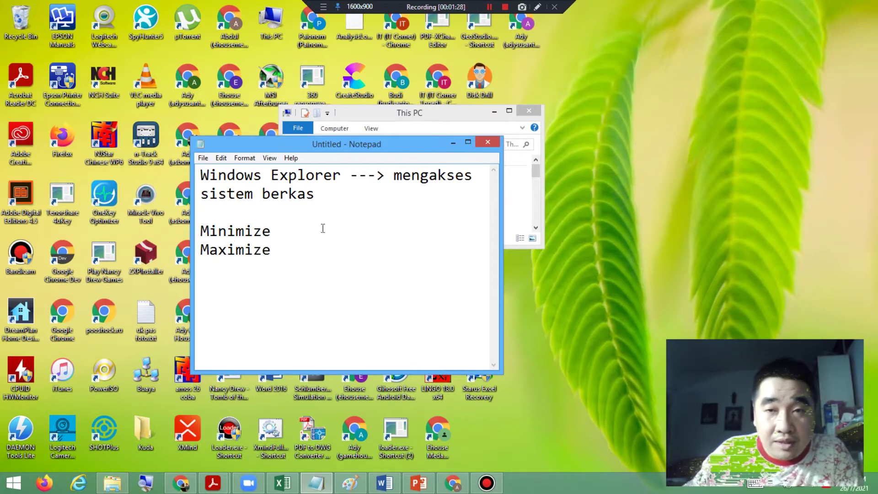
# Bring the This PC window forward, and return to Notepad to add the line "Close" below "Maximize"
pyautogui.click(514, 116)
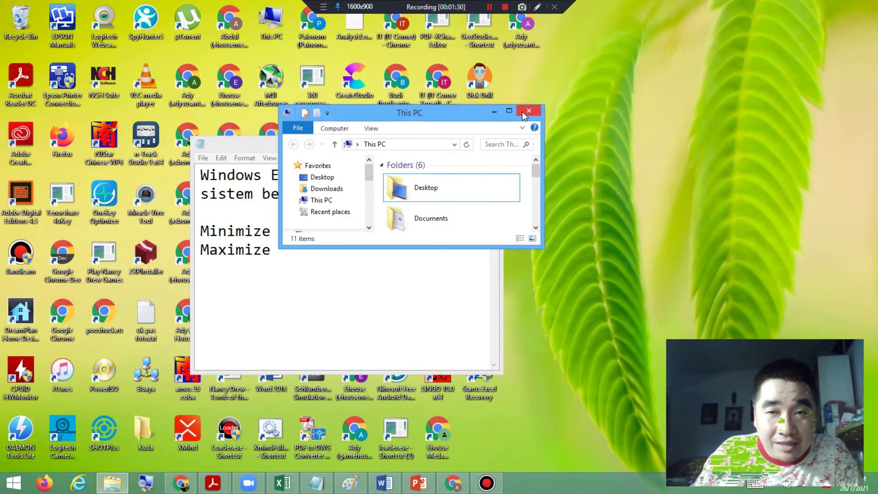
pyautogui.click(274, 263)
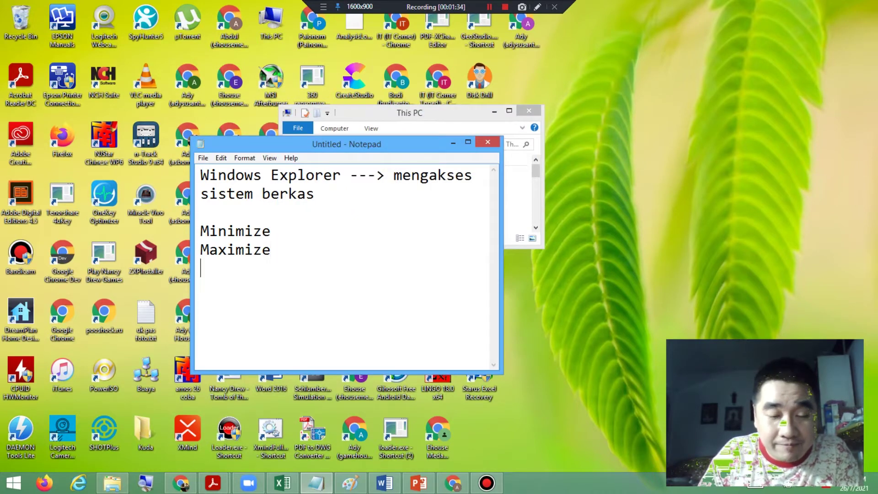
pyautogui.press('Return')
pyautogui.write('Close')
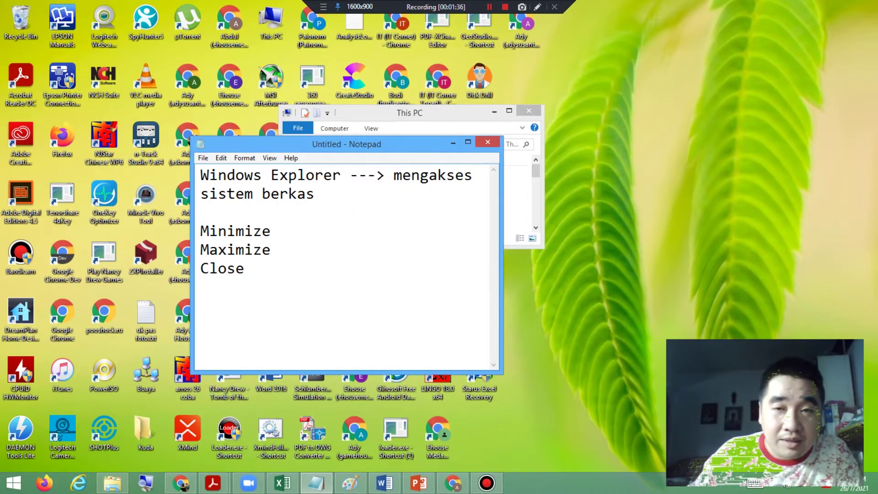
# Switch between the This PC and Notepad windows and minimize both to show the desktop
pyautogui.click(450, 112)
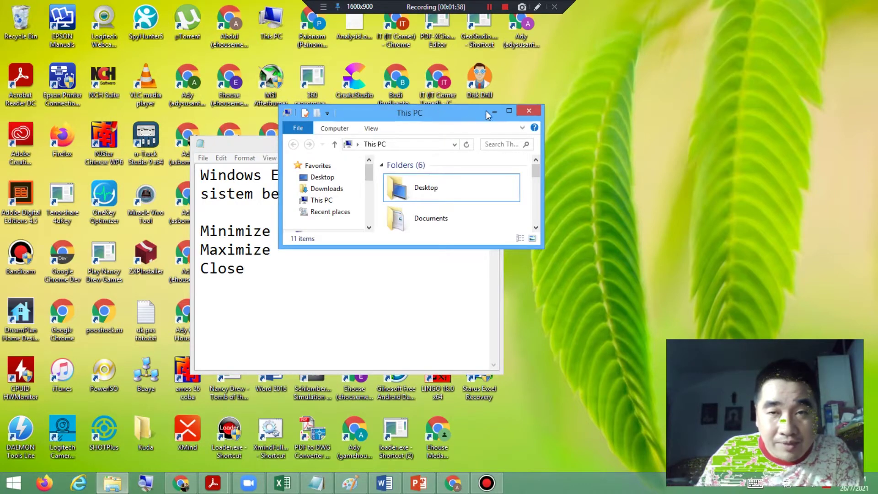
pyautogui.click(251, 146)
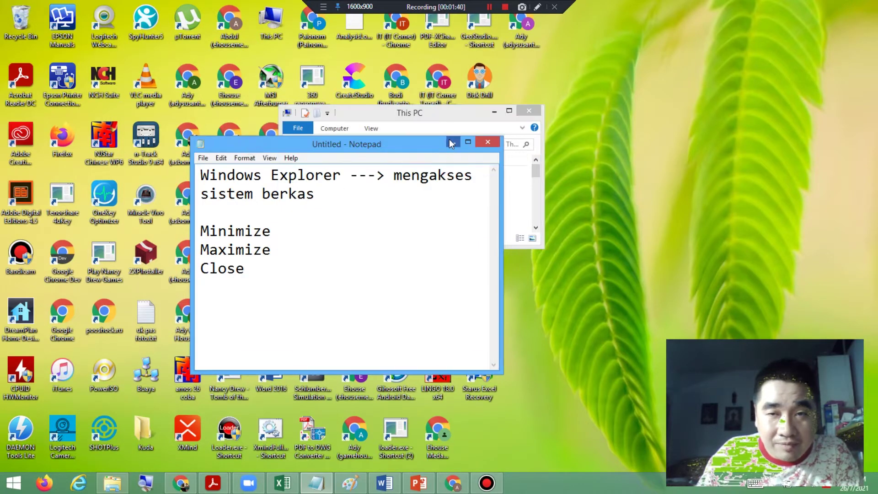
pyautogui.click(451, 143)
pyautogui.click(495, 112)
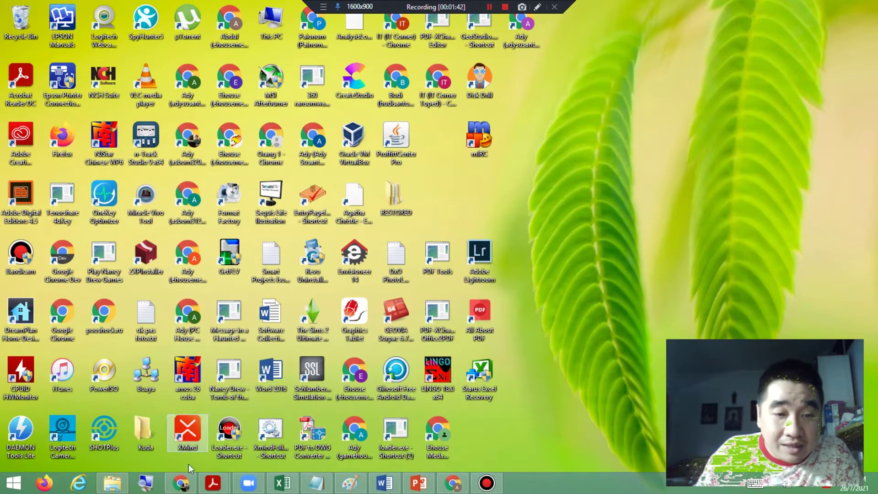
# Reopen the Notepad note and extend the "Minimize" line with "---> menampikan Windows Explorer di Taskbar"
pyautogui.click(316, 483)
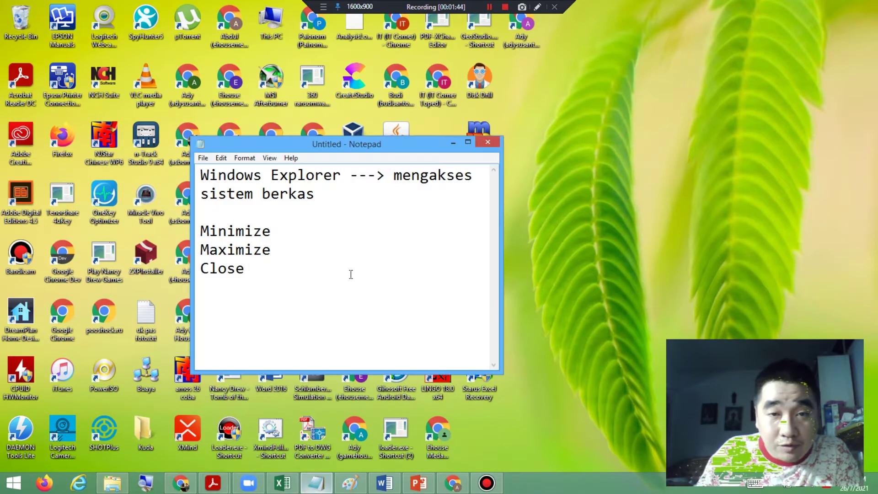
pyautogui.click(286, 232)
pyautogui.write('--')
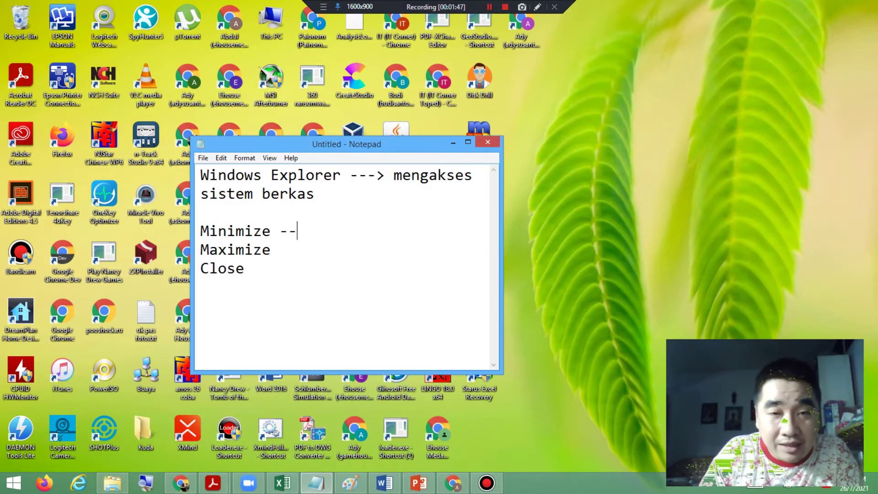
pyautogui.write('-> ')
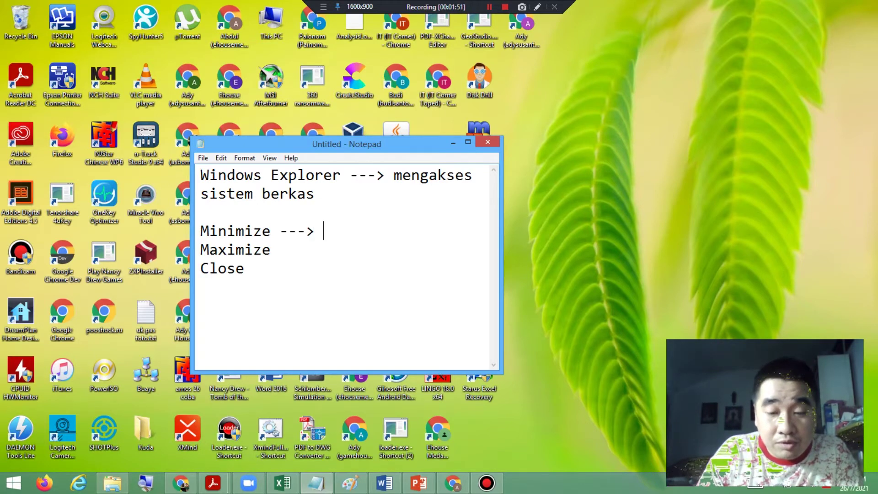
pyautogui.write('menam')
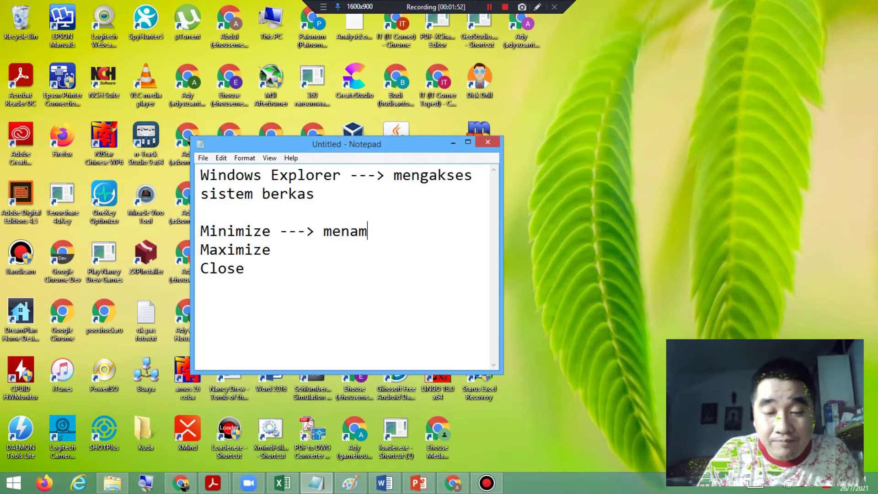
pyautogui.write('pika')
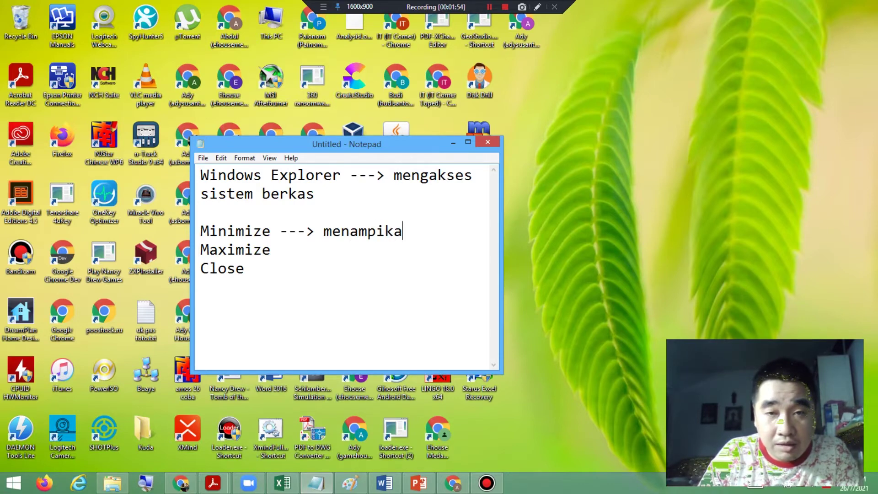
pyautogui.write('n')
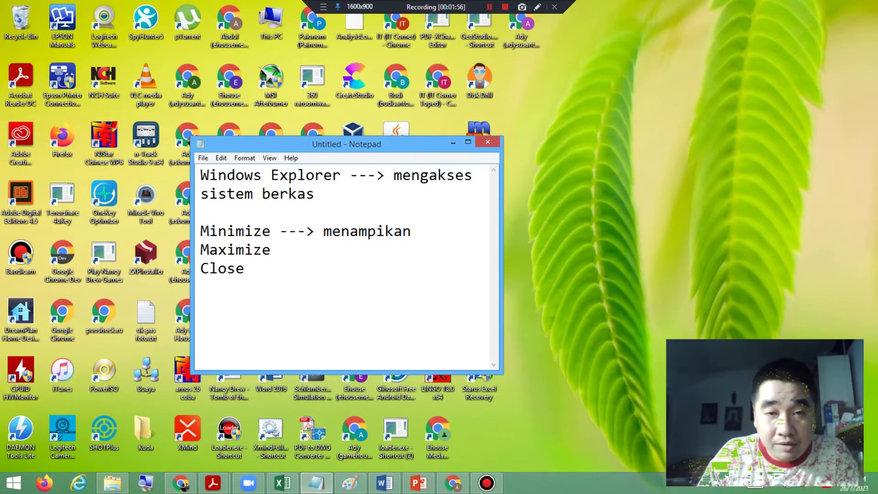
pyautogui.write(' Windows')
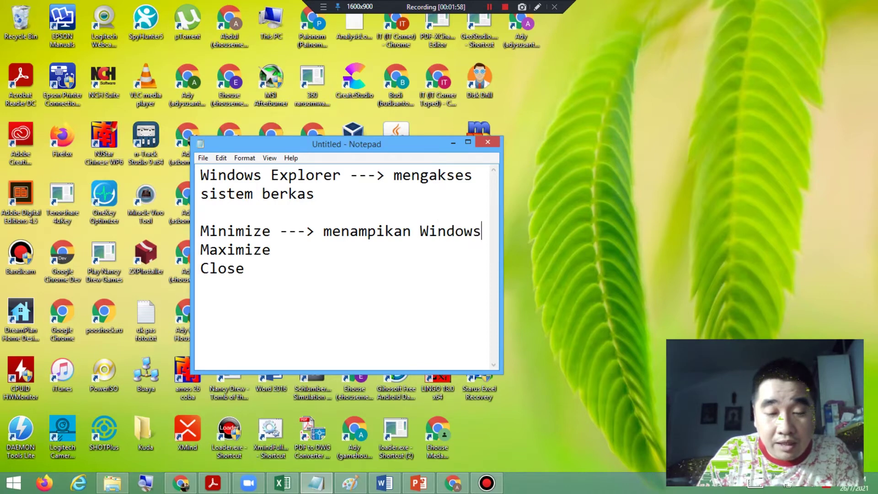
pyautogui.write(' Explo')
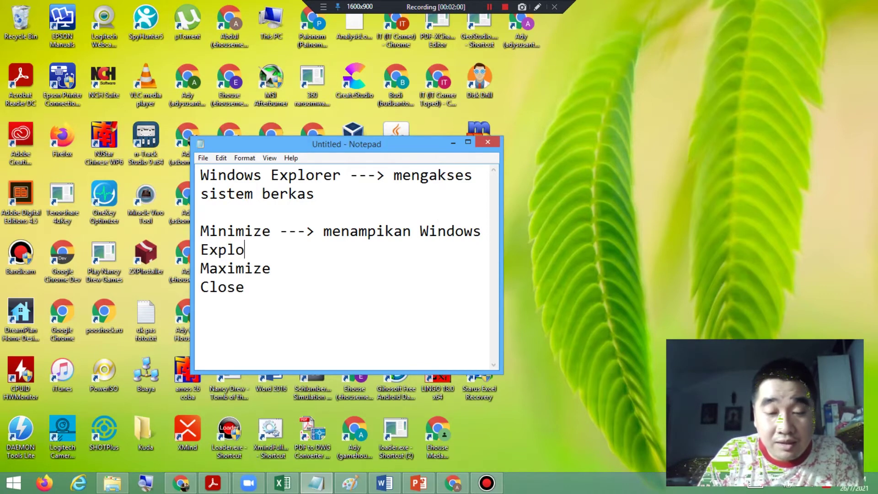
pyautogui.write('rer di ')
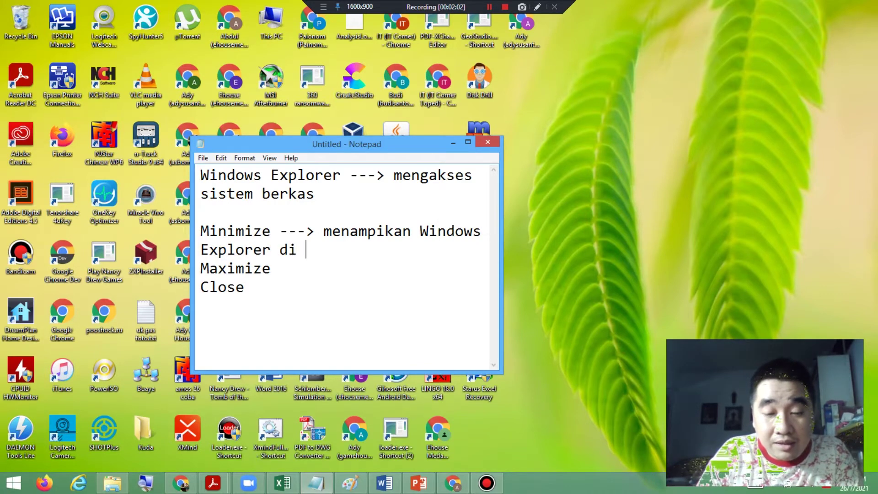
pyautogui.write('Taskbar')
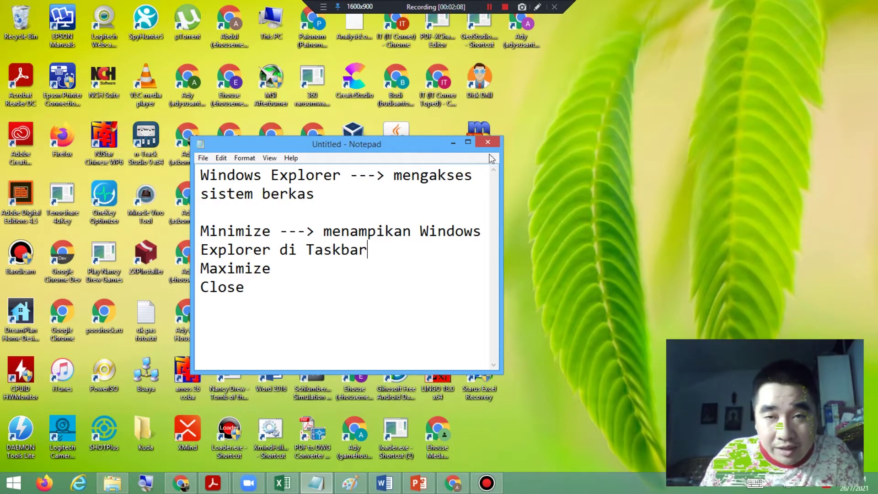
# Move the Notepad window toward the right side of the desktop, and append "--->" to "Maximize" below a new blank line
pyautogui.moveTo(309, 152); pyautogui.dragTo(556, 152)
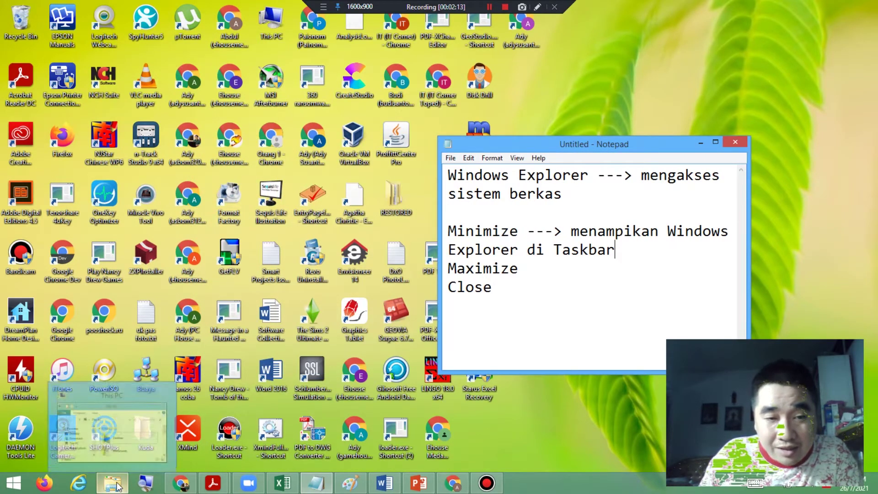
pyautogui.moveTo(110, 488)
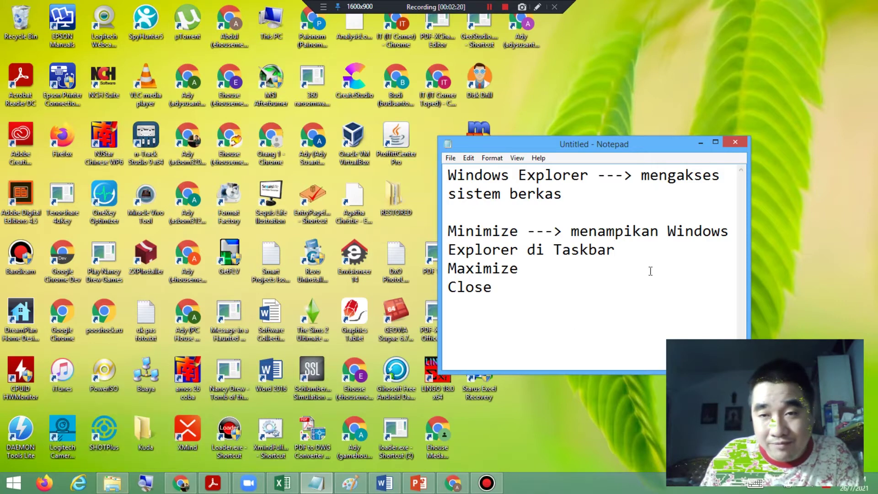
pyautogui.press('Return')
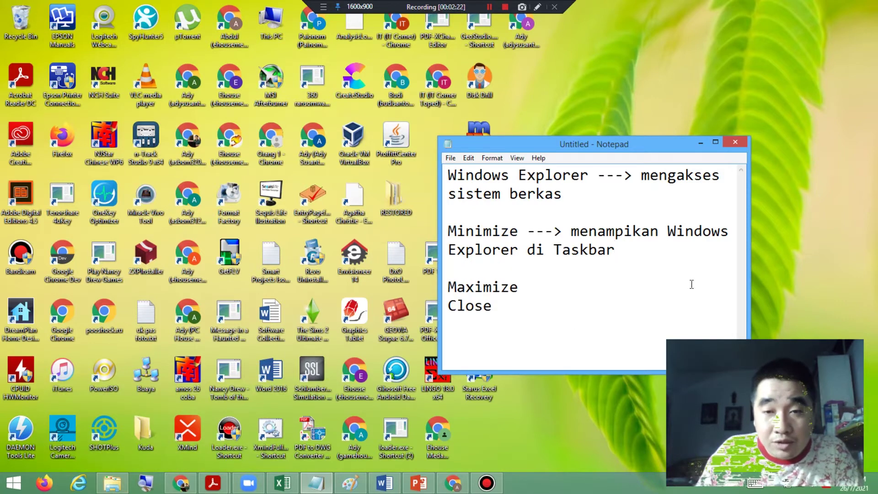
pyautogui.click(551, 288)
pyautogui.write('----')
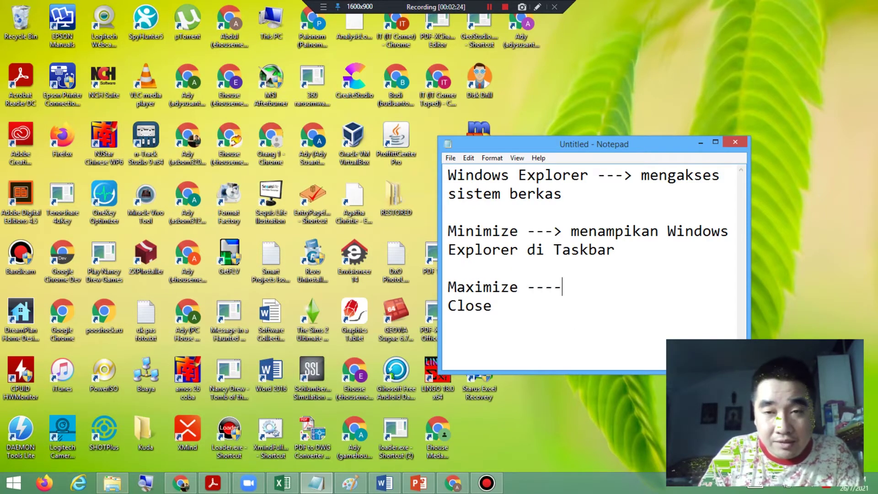
pyautogui.press('BackSpace')
pyautogui.write('>')
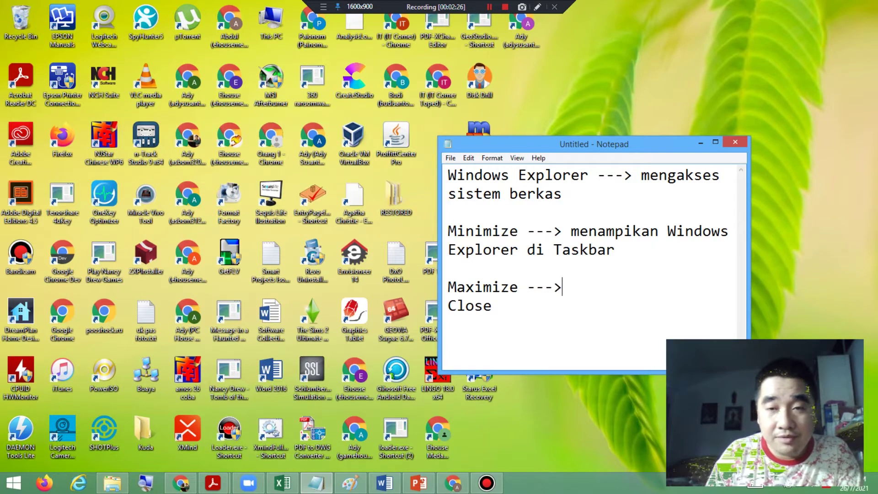
# Bring the minimized This PC window back up and maximize it to fill the screen
pyautogui.click(110, 484)
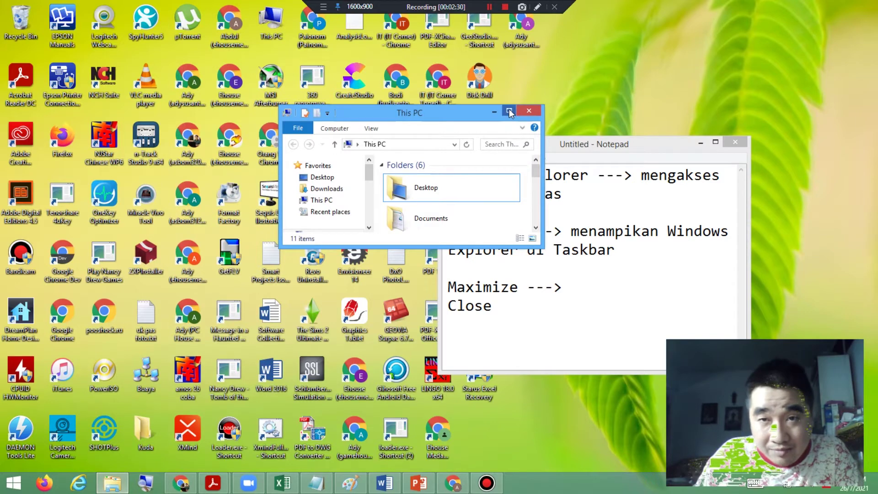
pyautogui.click(510, 111)
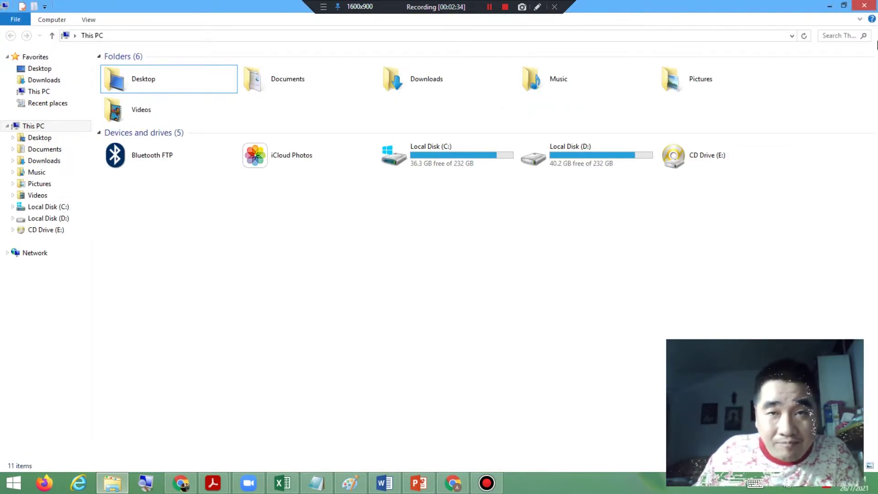
# Return to Notepad and complete the "Maximize" line with "menampilkan Window menjadi satu layar penuh (fullscreen)"
pyautogui.click(316, 485)
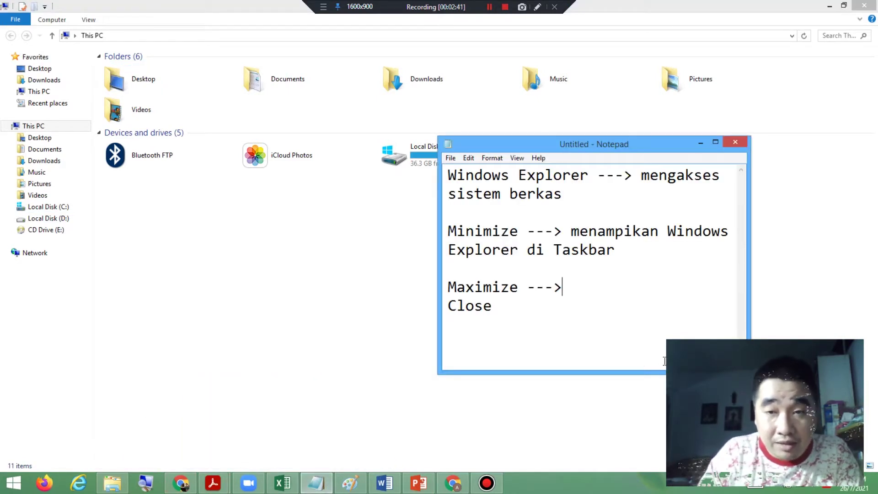
pyautogui.write('m')
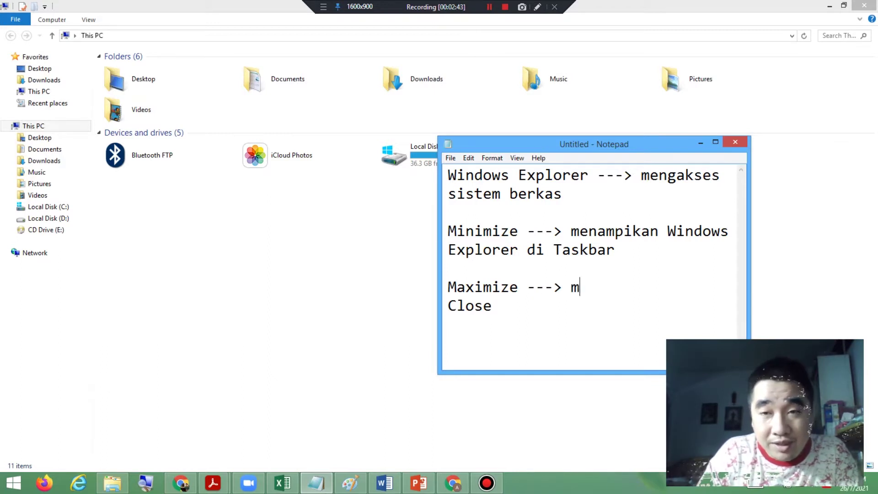
pyautogui.write('enampilkan')
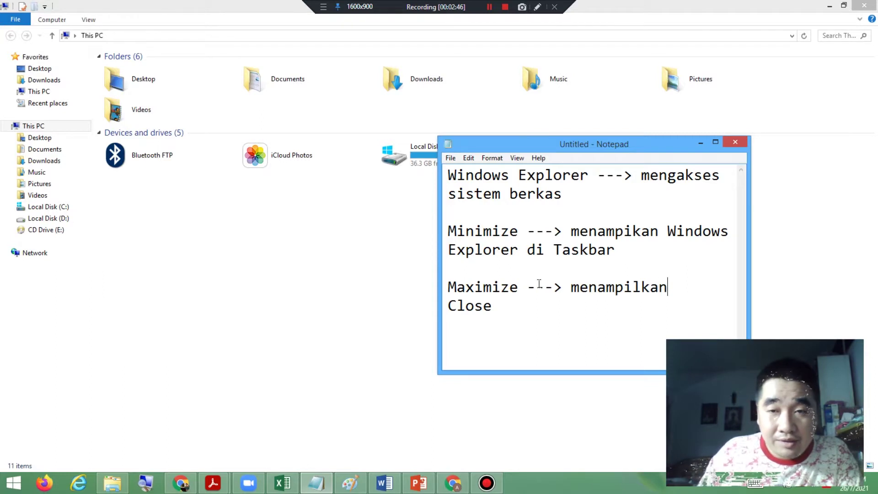
pyautogui.write(' Window')
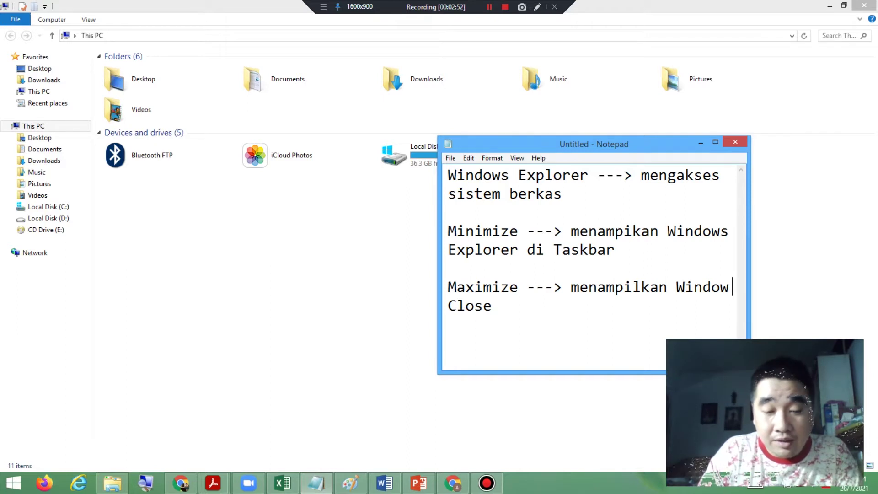
pyautogui.write(' menjadi ')
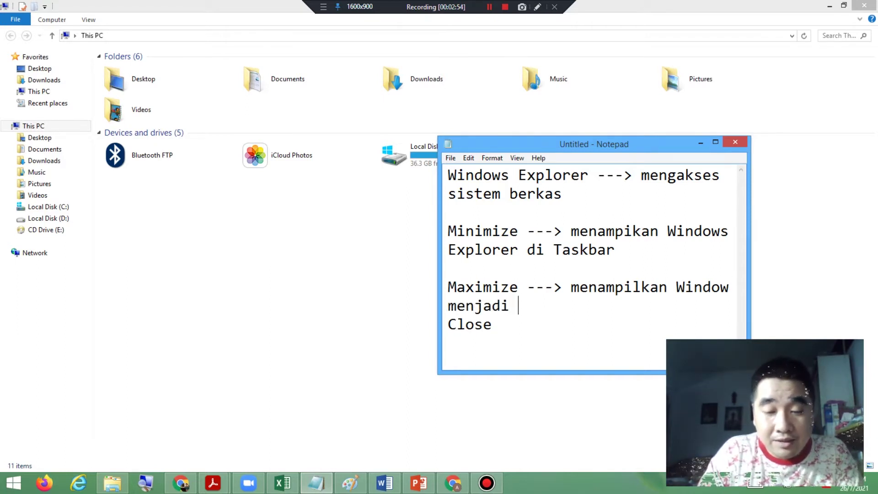
pyautogui.write('satu lau')
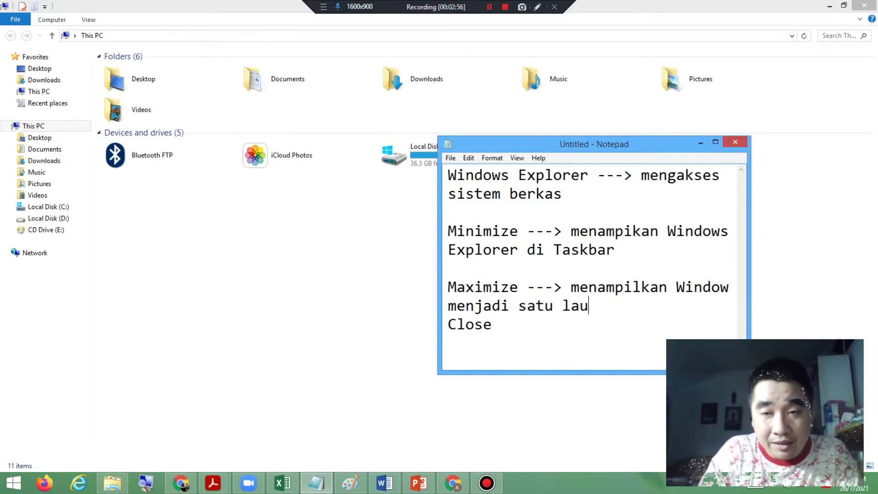
pyautogui.press('BackSpace')
pyautogui.write('yar')
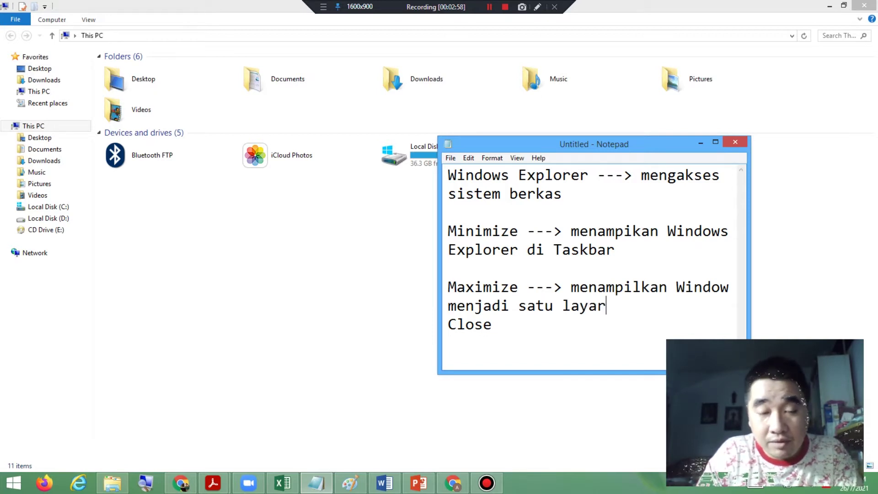
pyautogui.write(' penuh (')
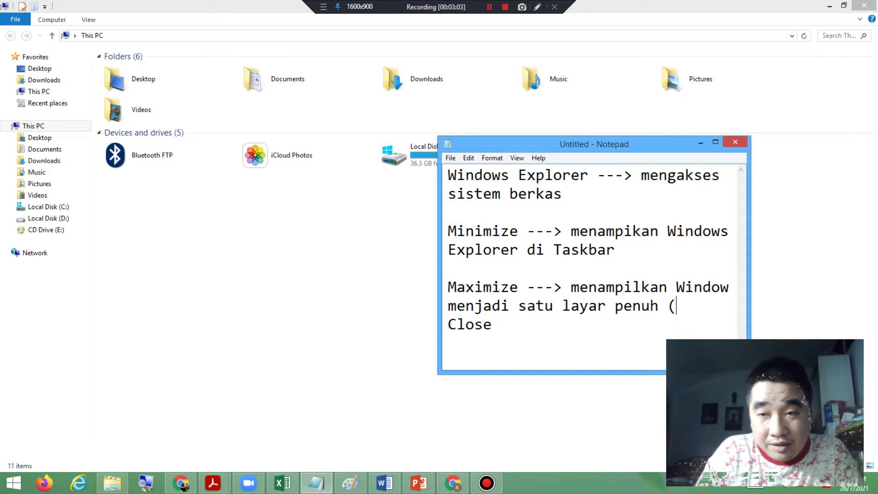
pyautogui.write('full s')
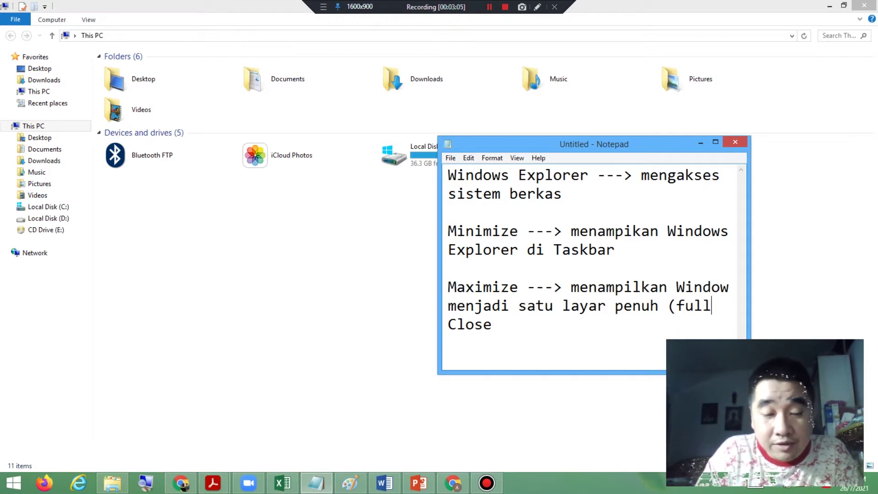
pyautogui.press('BackSpace')
pyautogui.press('BackSpace')
pyautogui.write('sc')
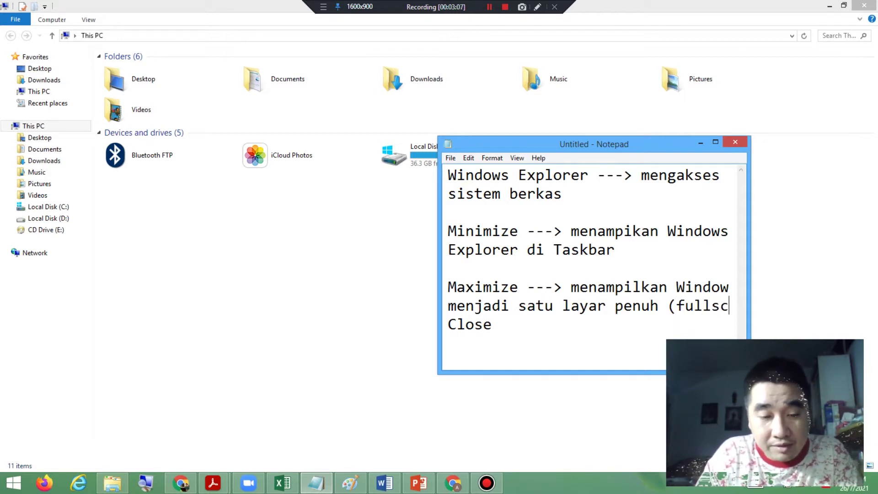
pyautogui.write('reen)')
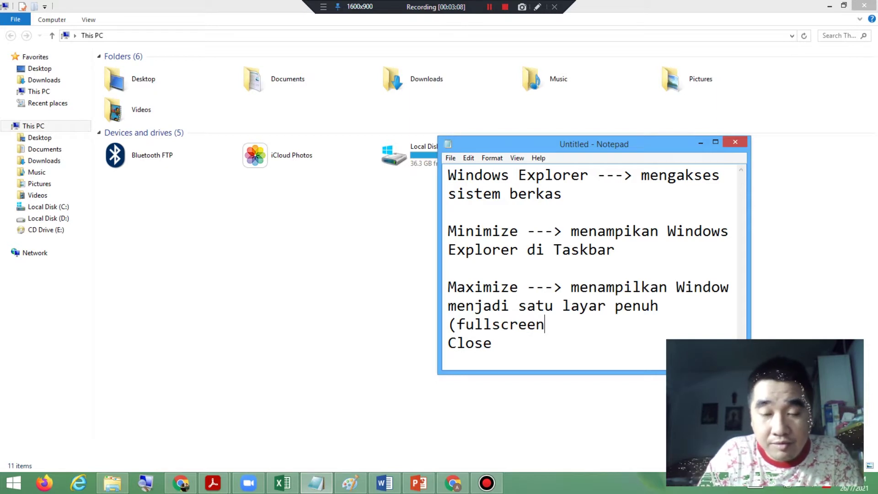
# Shorten "Windows Explorer" to "Window" in the Minimize description of the note
pyautogui.click(512, 250)
pyautogui.click(524, 254)
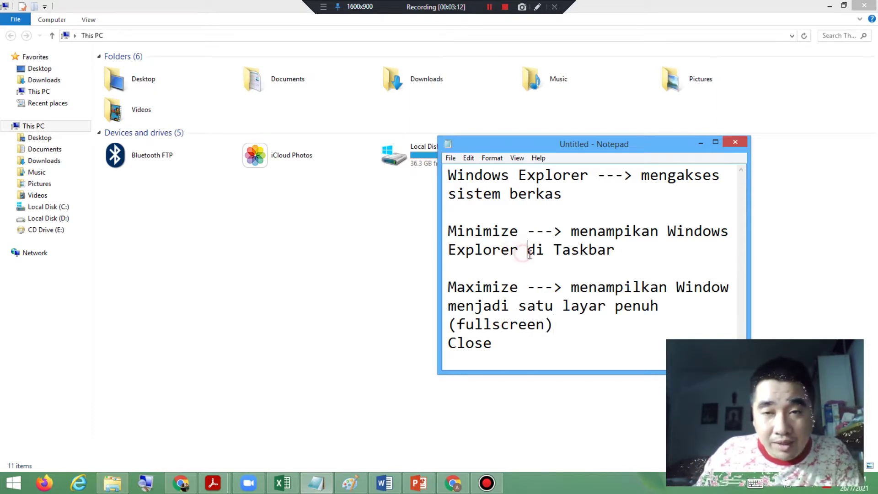
pyautogui.click(519, 255)
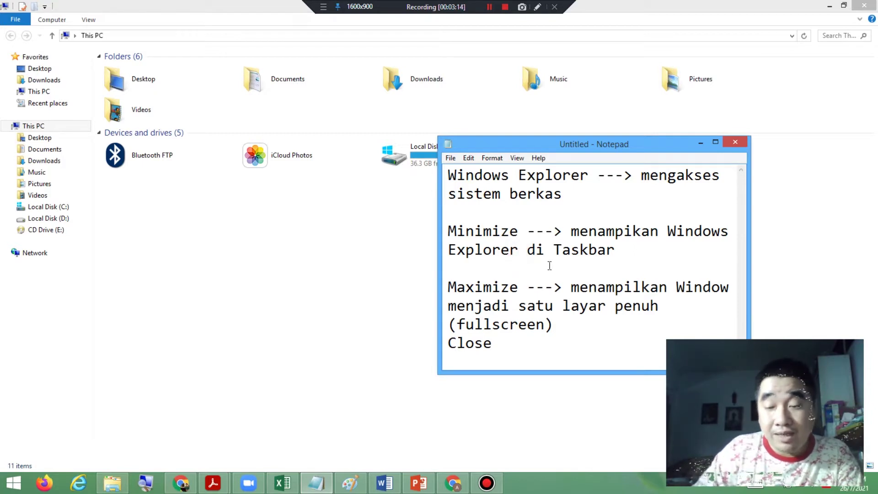
pyautogui.press('BackSpace')
pyautogui.press('BackSpace')
pyautogui.press('BackSpace')
pyautogui.press('BackSpace')
pyautogui.press('BackSpace')
pyautogui.press('BackSpace')
pyautogui.press('BackSpace')
pyautogui.press('BackSpace')
pyautogui.press('BackSpace')
pyautogui.press('BackSpace')
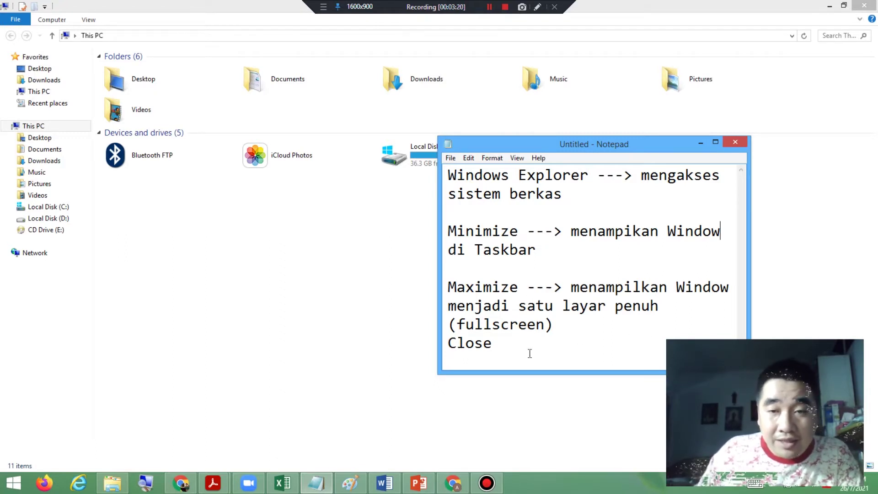
# Add the heading "Window dan Windows" below the Maximize description in the note, separated by a blank line
pyautogui.click(572, 333)
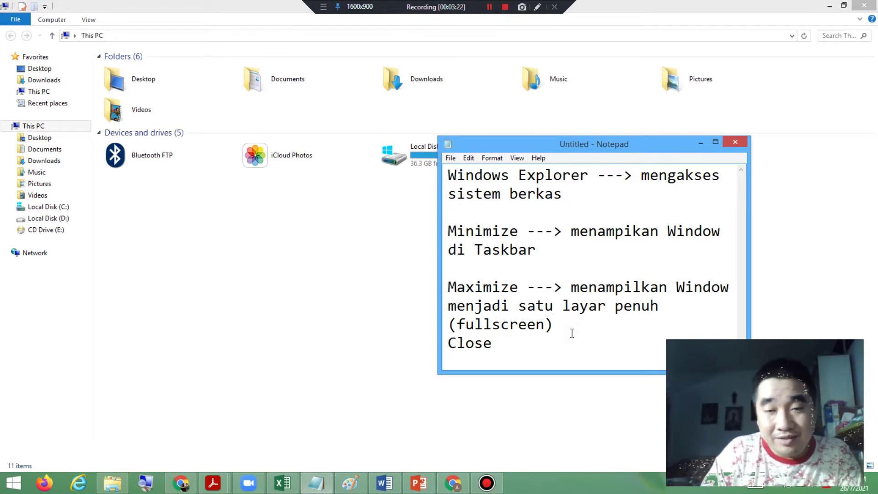
pyautogui.press('Return')
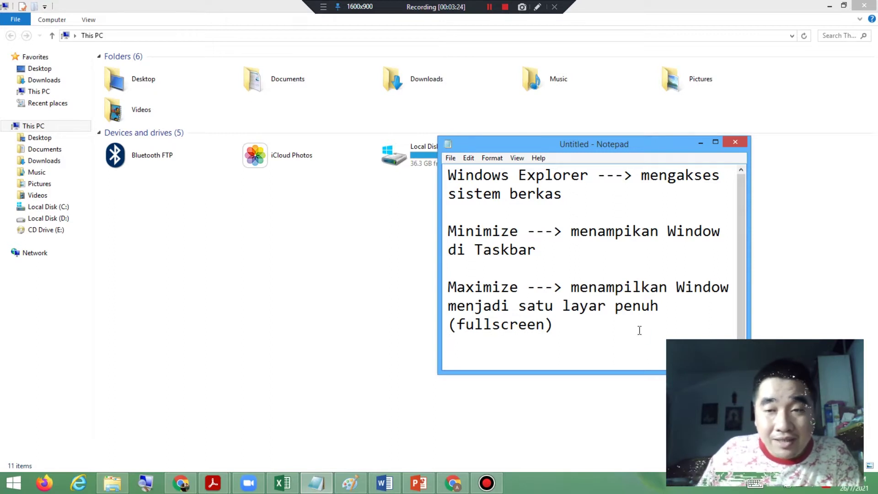
pyautogui.scroll(-1, 640, 330)
pyautogui.press('Return')
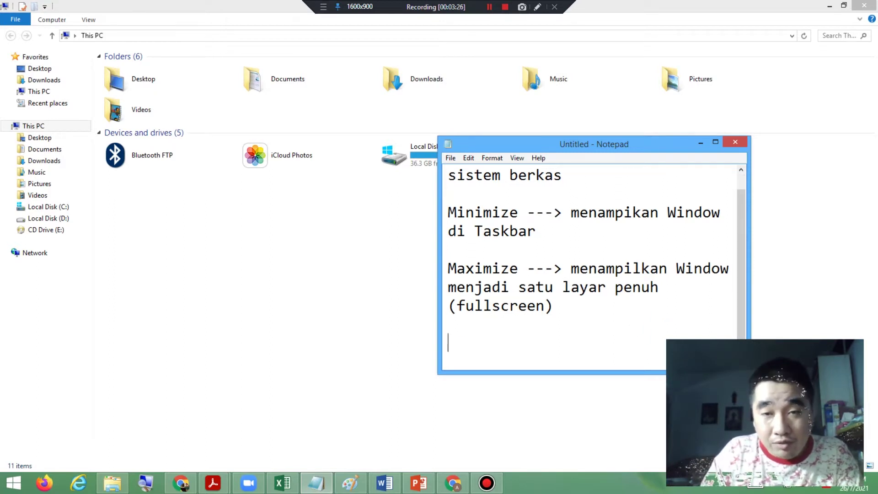
pyautogui.write('Windo')
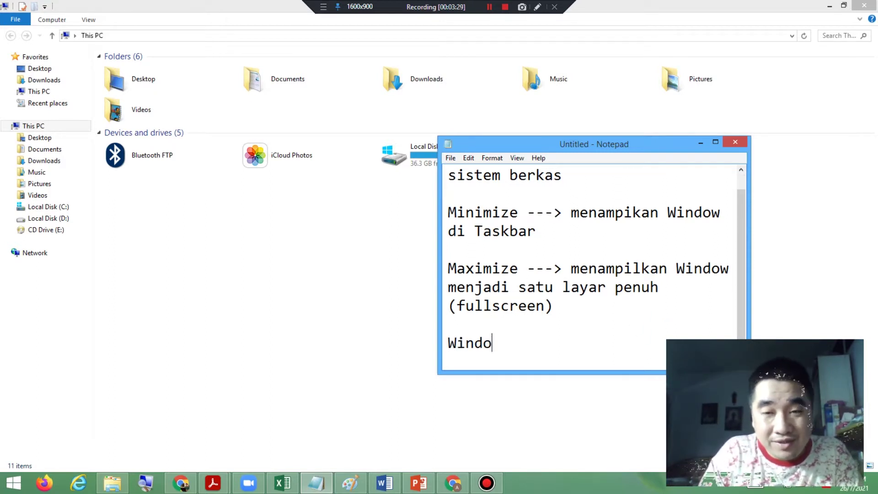
pyautogui.write('w dan')
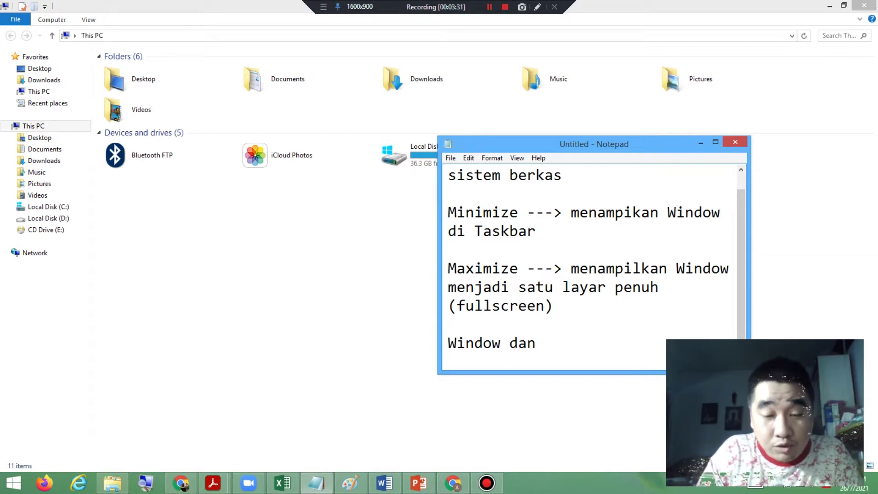
pyautogui.write(' indows')
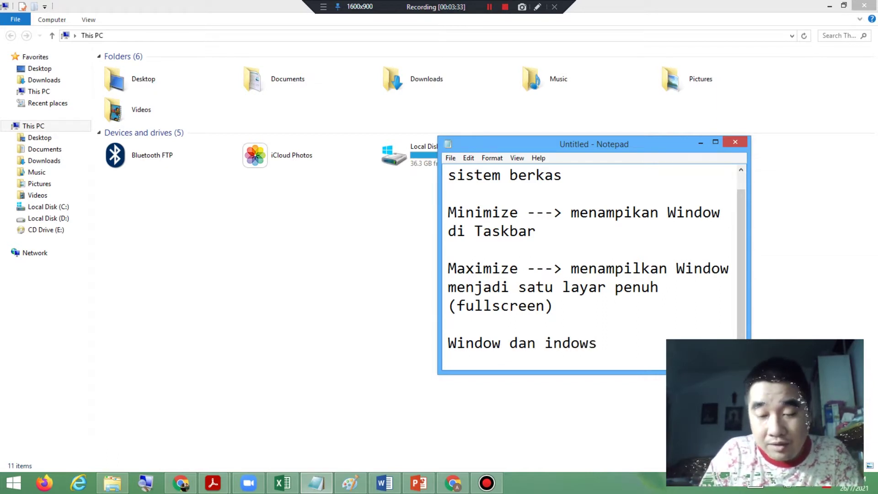
pyautogui.press('Left')
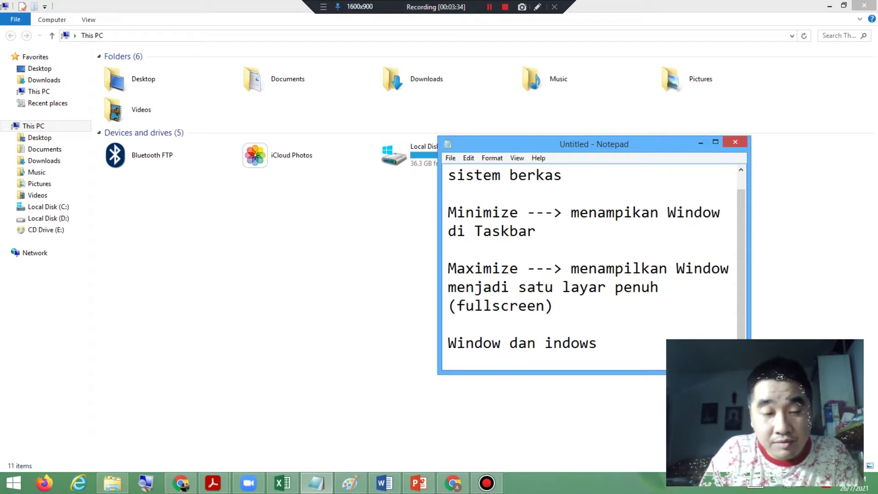
pyautogui.write('W')
pyautogui.press('Right')
pyautogui.press('Right')
pyautogui.press('Right')
pyautogui.press('Right')
pyautogui.press('Right')
pyautogui.press('Right')
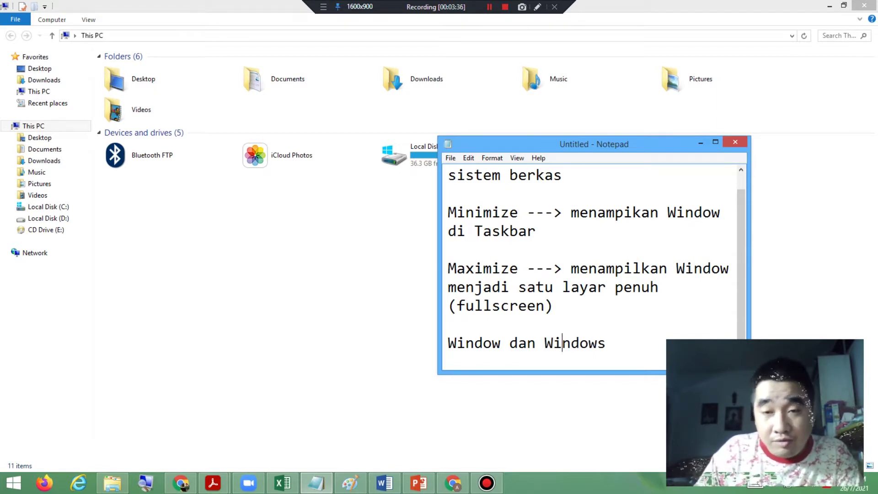
# Write "Window ---> jendela aplikasi" on a new line under the "Window dan Windows" heading
pyautogui.press('Return')
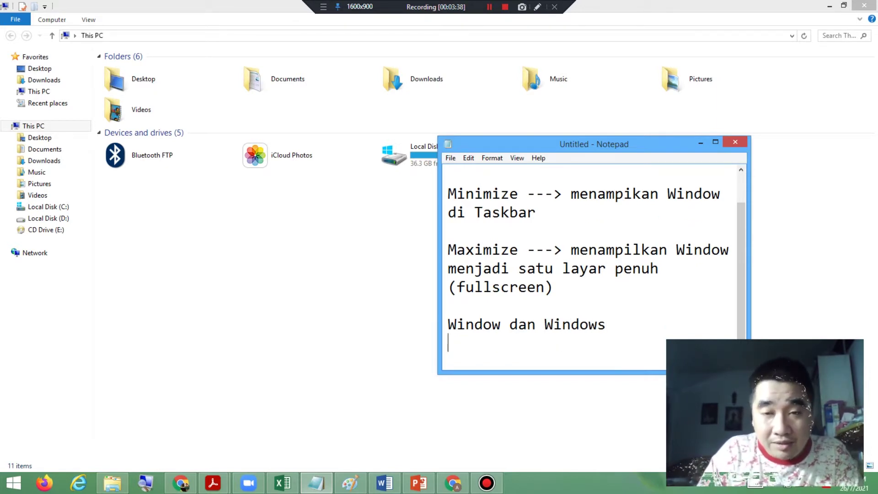
pyautogui.write('Wind')
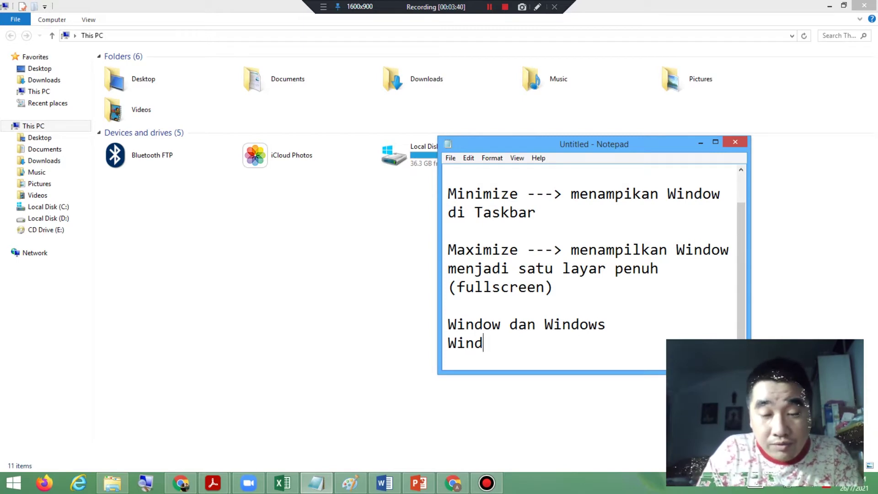
pyautogui.write('ow ')
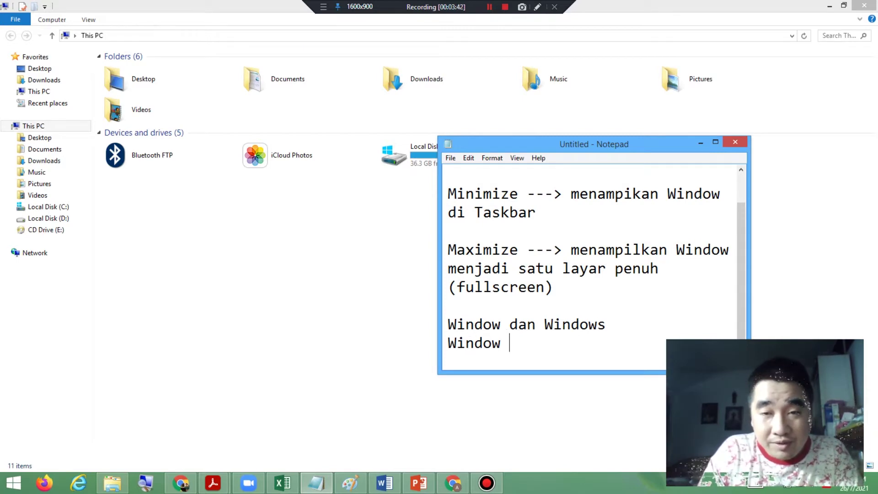
pyautogui.write('---> jend')
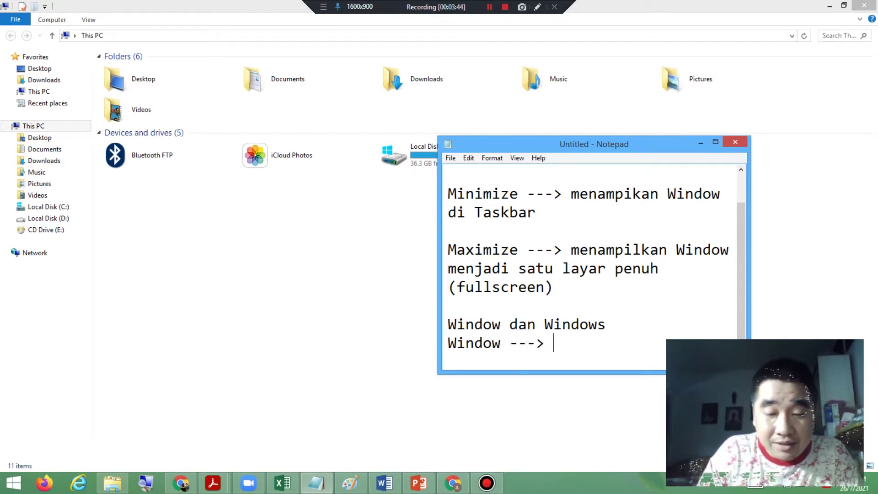
pyautogui.write('ela ')
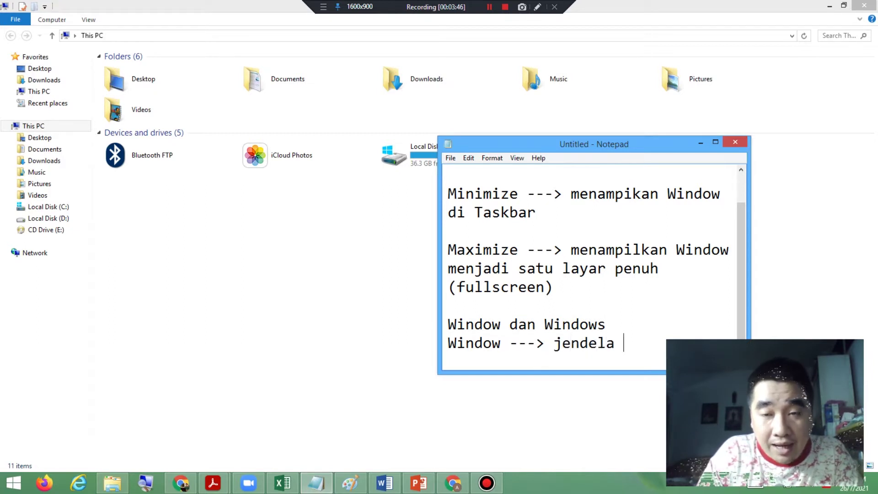
pyautogui.write('aplik')
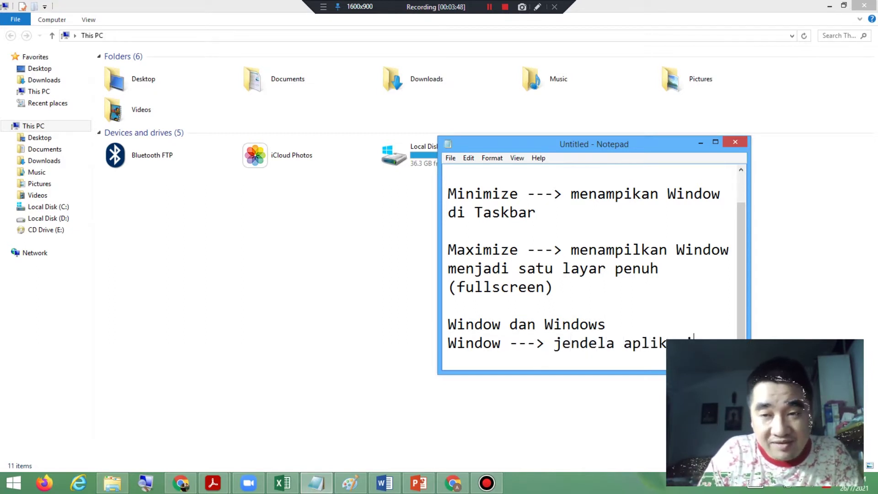
pyautogui.write('asi')
# Write "Windows ---> sistem operasi (operating system)" on a new line below the Window definition
pyautogui.press('Return')
pyautogui.write('Win')
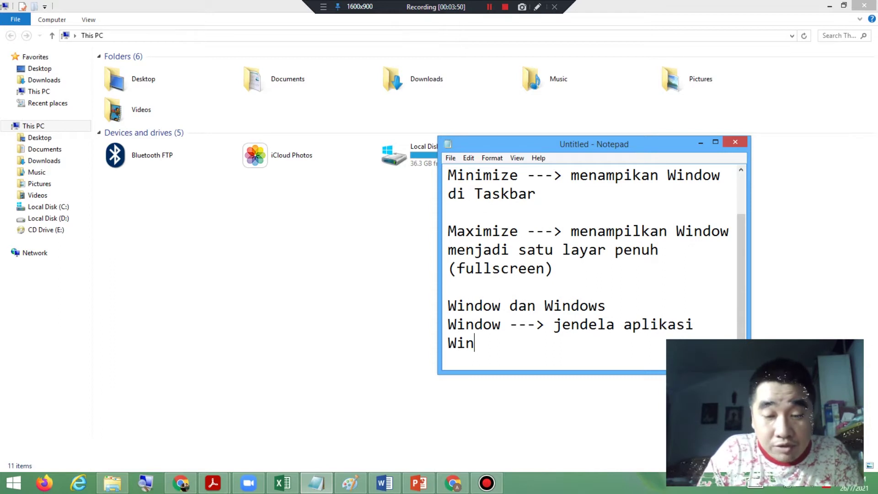
pyautogui.write('dows --')
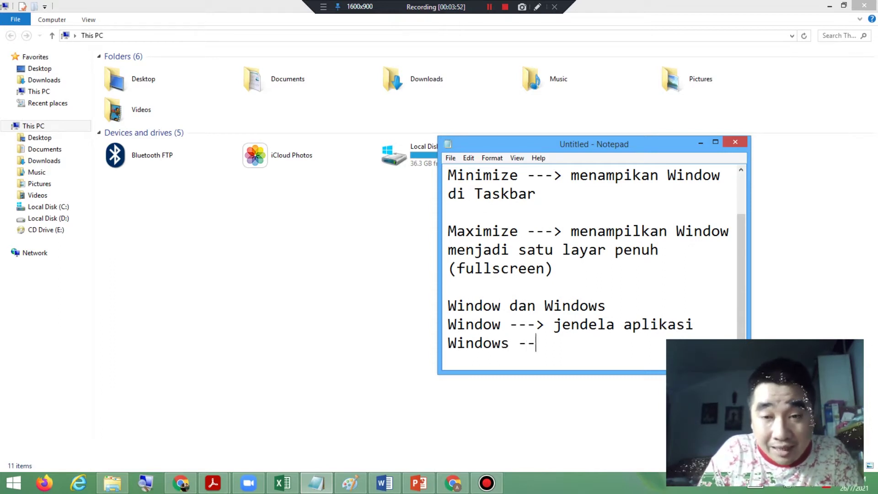
pyautogui.write('-> sist')
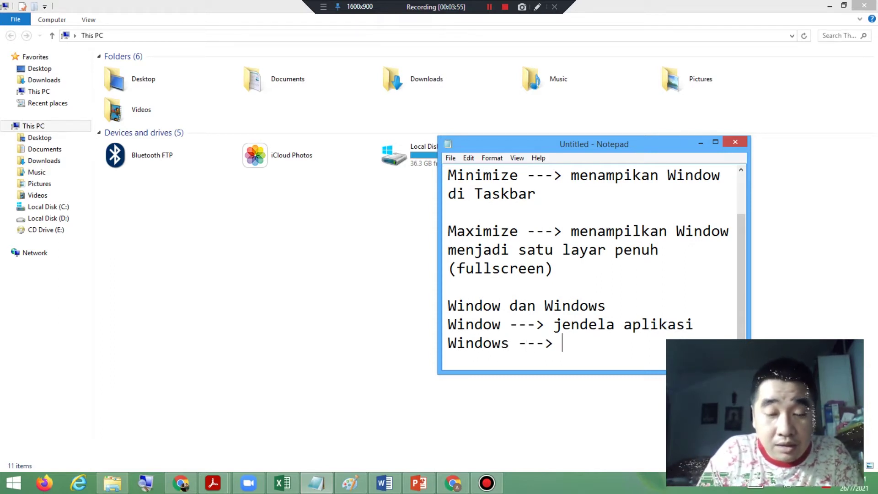
pyautogui.write('em ')
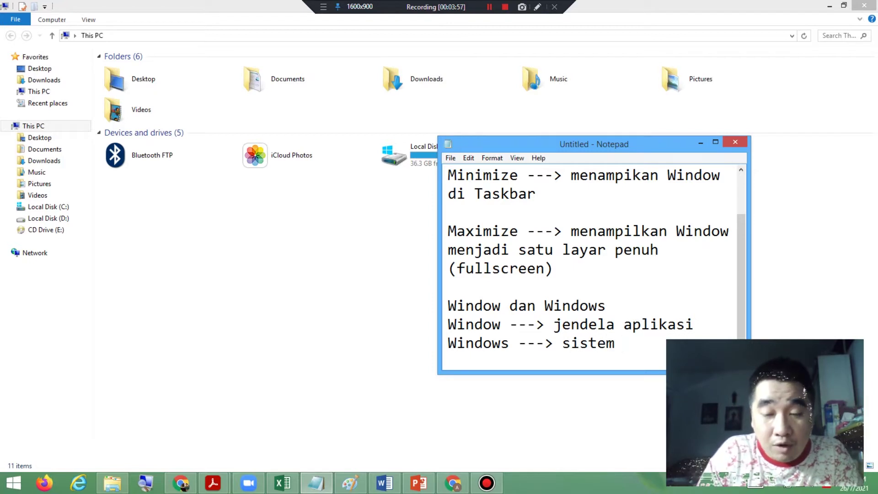
pyautogui.write('opera')
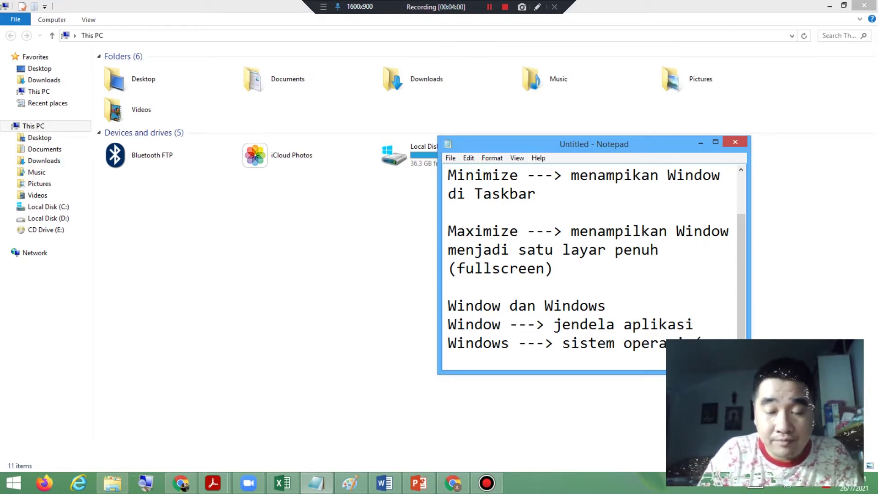
pyautogui.write('si (opera')
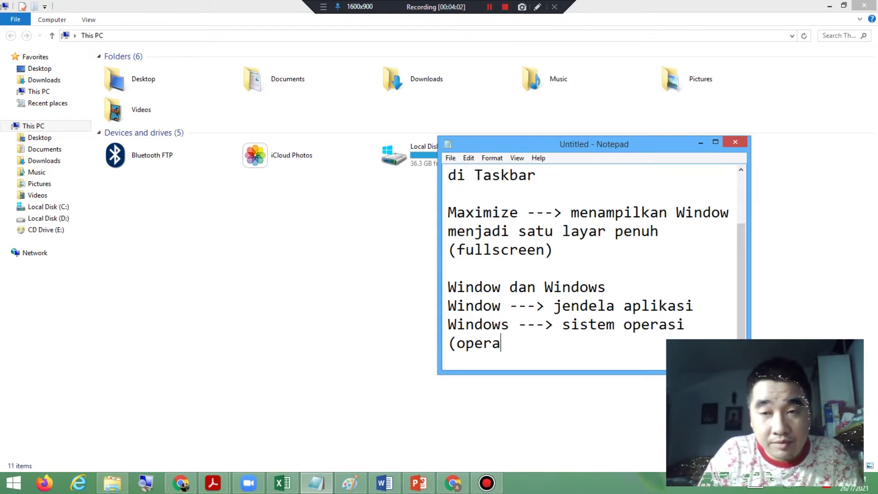
pyautogui.write('ting s')
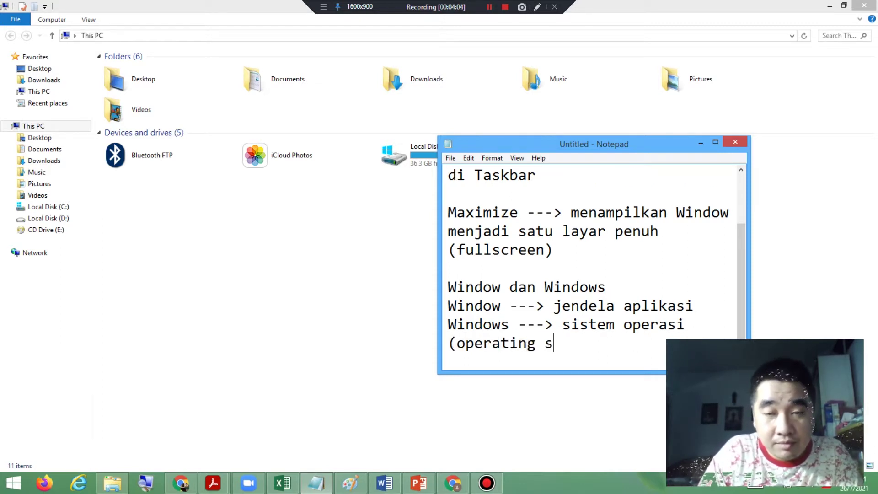
pyautogui.write('ystem')
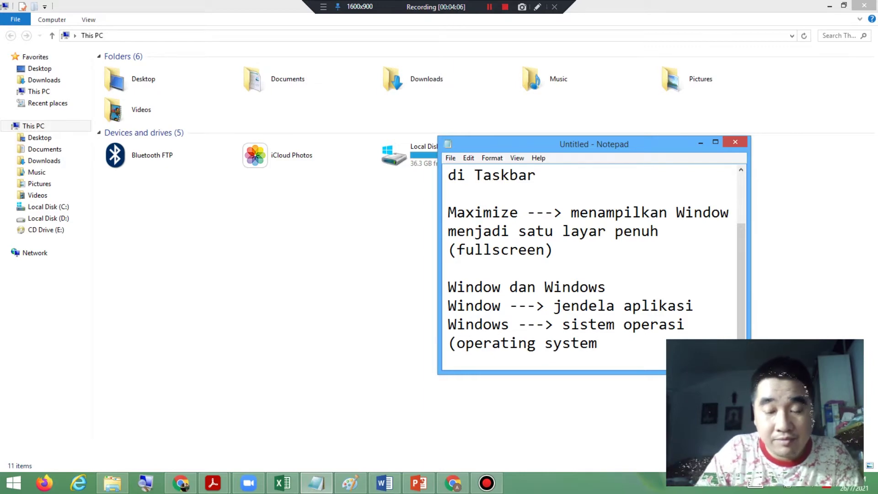
pyautogui.write(')')
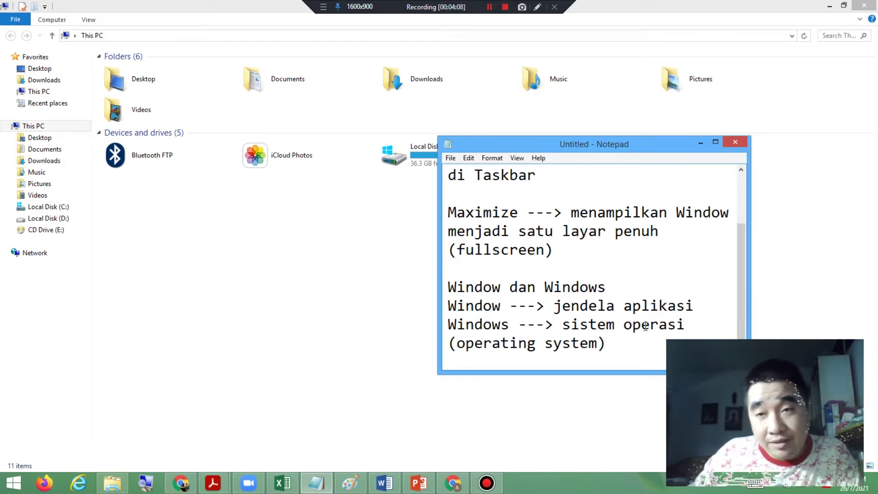
# Minimize the Notepad window and close the This PC window to demonstrate the close control
pyautogui.click(701, 143)
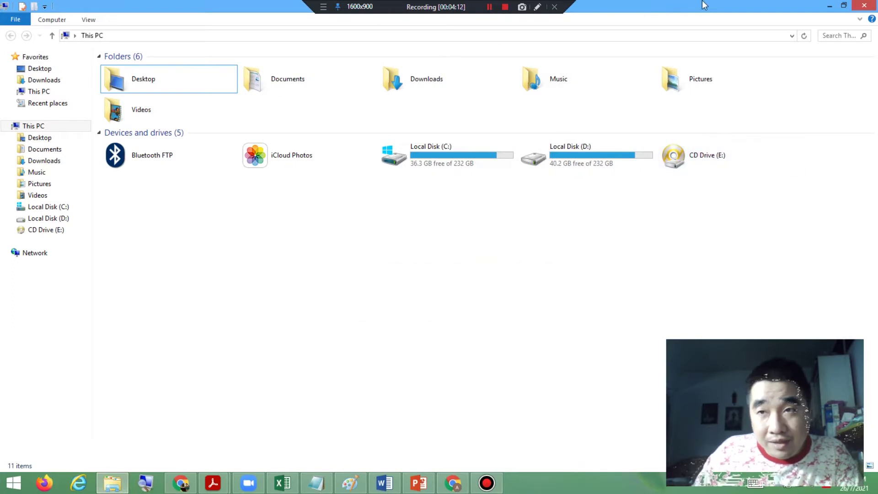
pyautogui.click(866, 8)
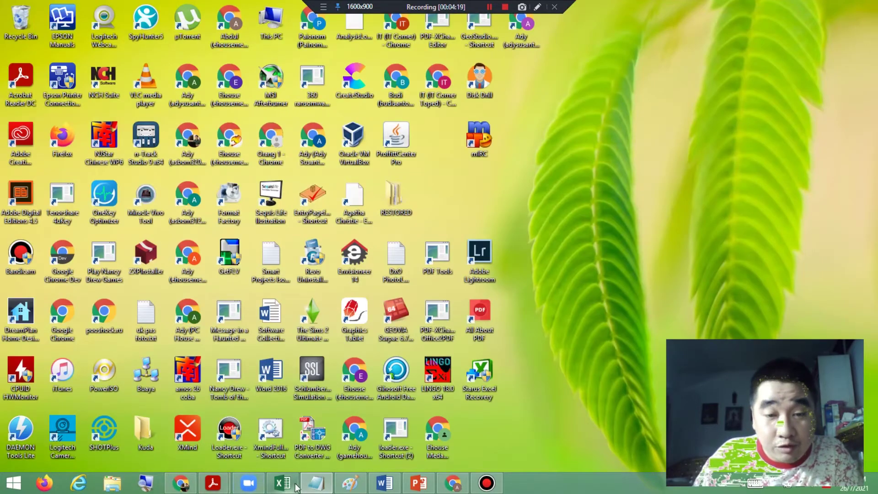
# Return to Notepad, separate "Close" from the text above with a blank line, and complete it as "Close ---> menutup aplikasi"
pyautogui.click(315, 483)
pyautogui.scroll(-1, 581, 333)
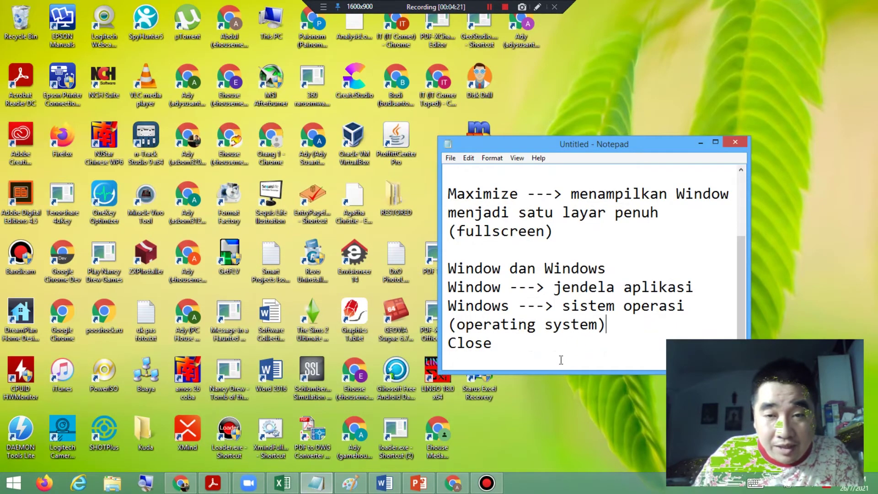
pyautogui.press('BackSpace')
pyautogui.press('BackSpace')
pyautogui.press('BackSpace')
pyautogui.press('BackSpace')
pyautogui.press('BackSpace')
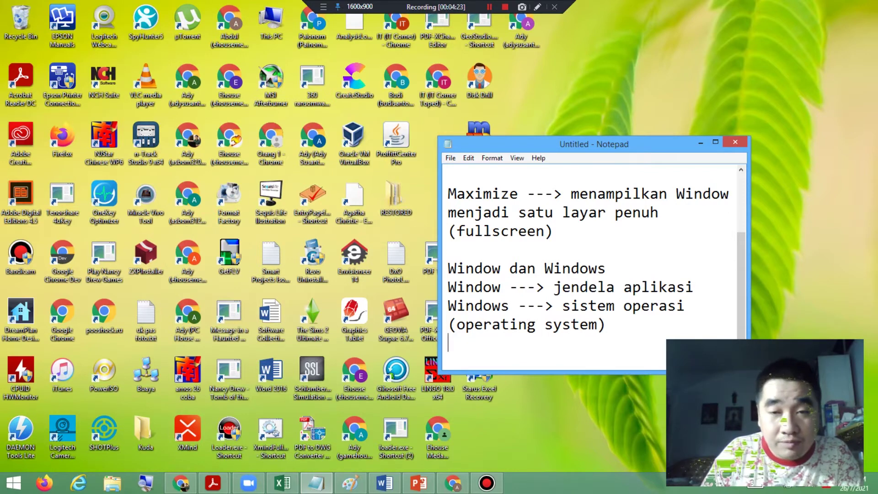
pyautogui.write('Close')
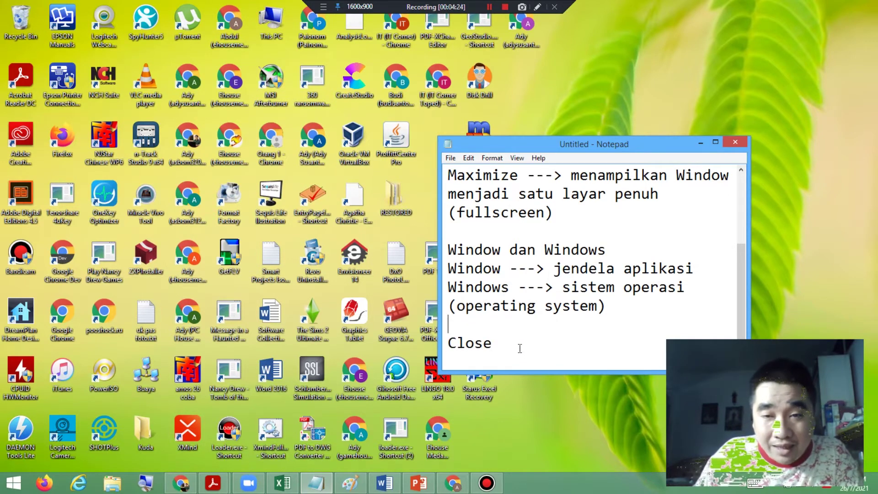
pyautogui.write(' ---')
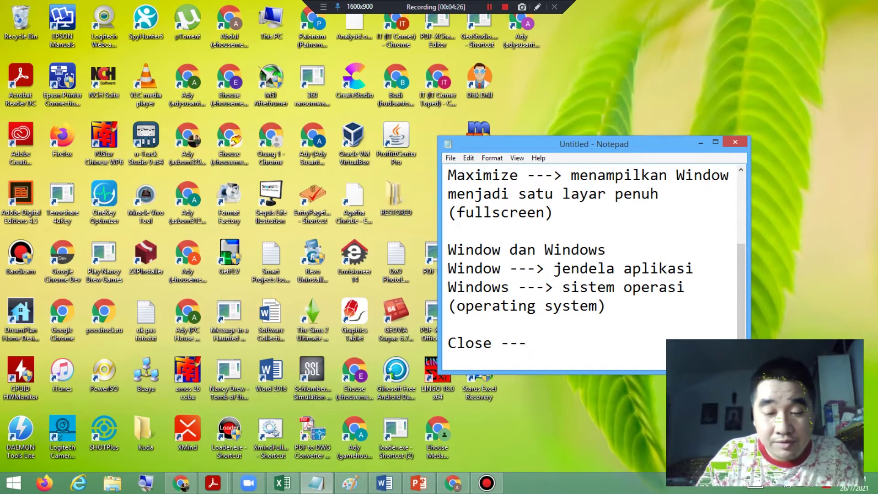
pyautogui.write('> ')
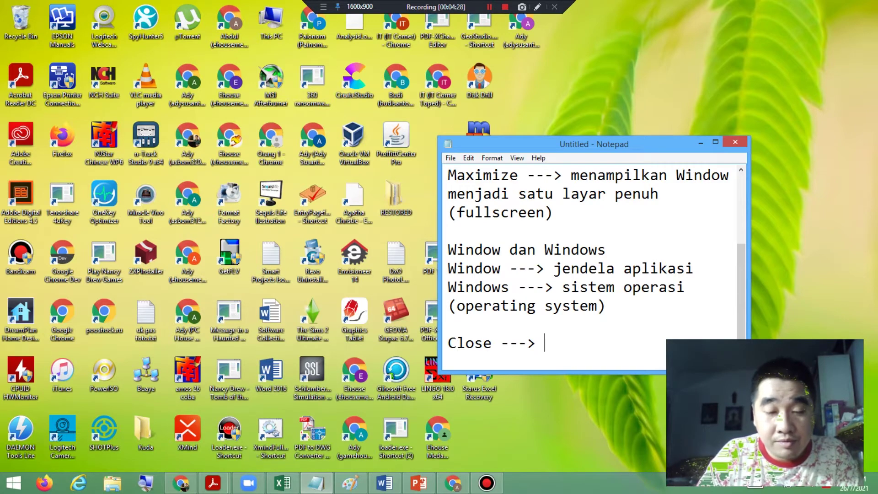
pyautogui.write('menutup aplikasi')
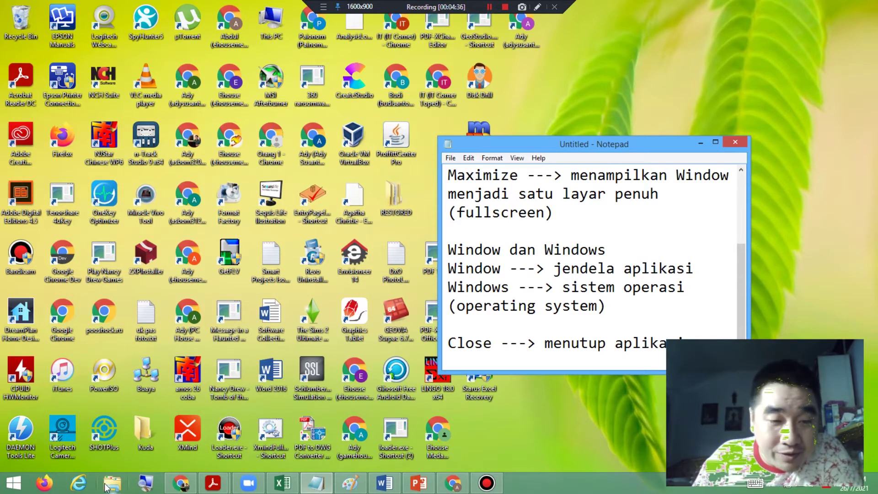
# Open Windows Explorer again to show a This PC window
pyautogui.click(109, 485)
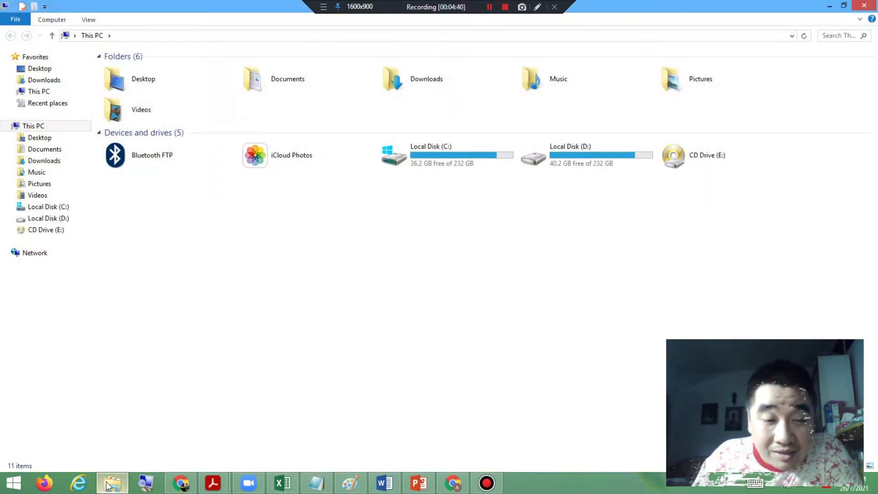
pyautogui.moveTo(111, 489)
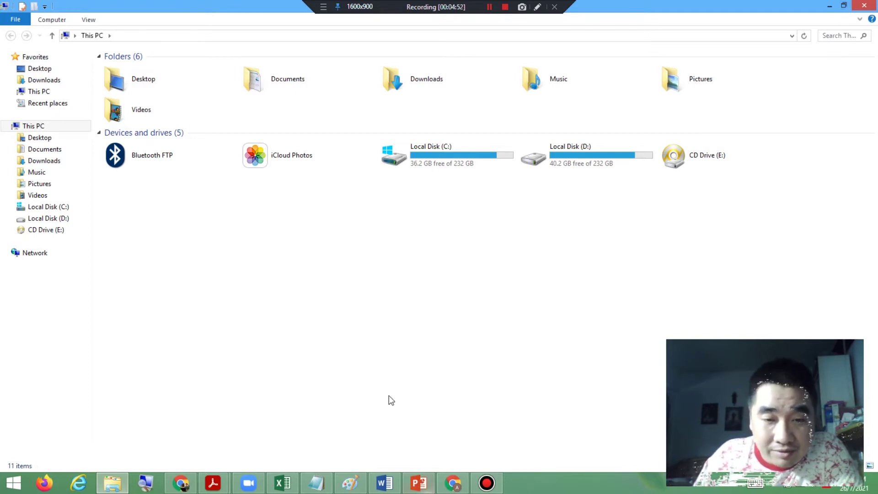
# Switch to Notepad and write "Resstore Down" below the Close definition, separated by a blank line
pyautogui.click(311, 483)
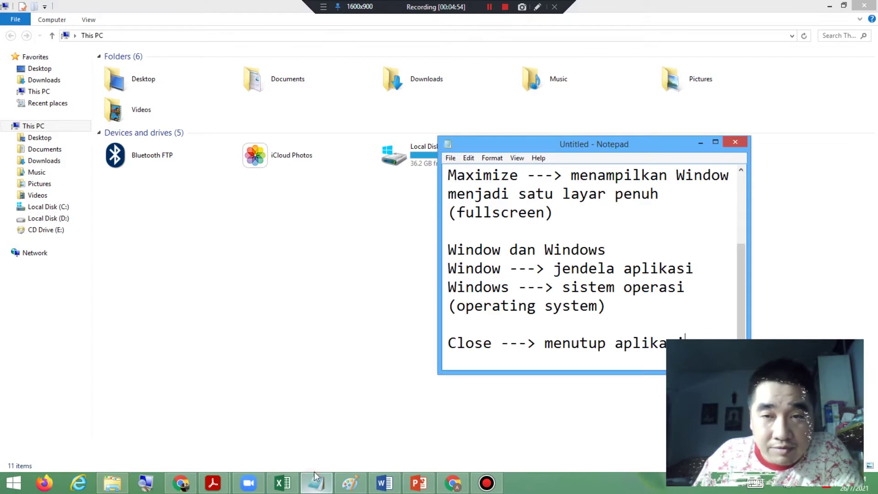
pyautogui.press('Return')
pyautogui.press('Return')
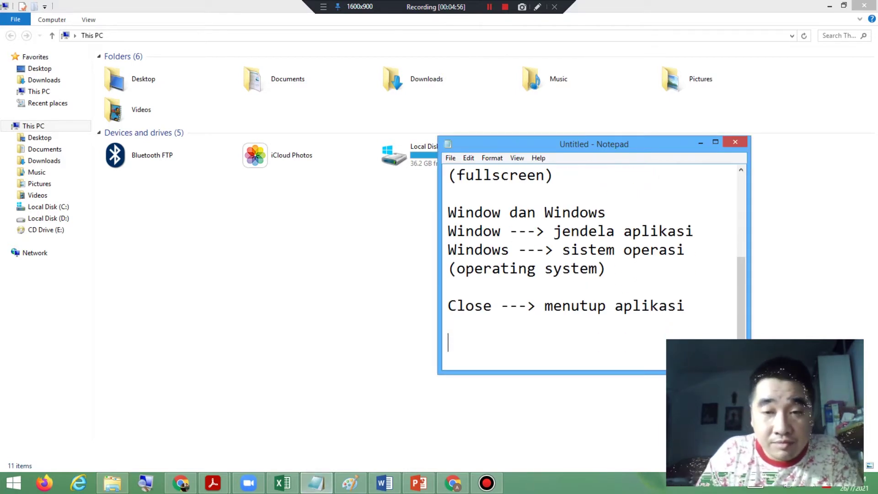
pyautogui.write('Resstor')
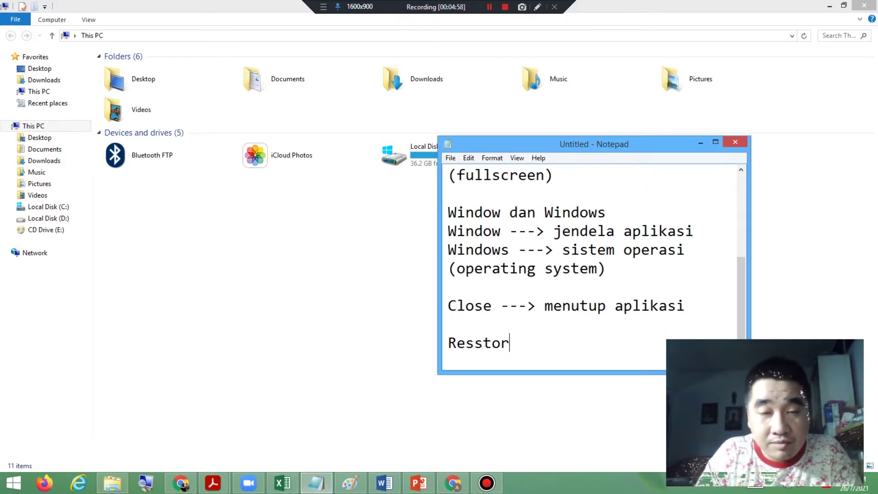
pyautogui.write('e Down')
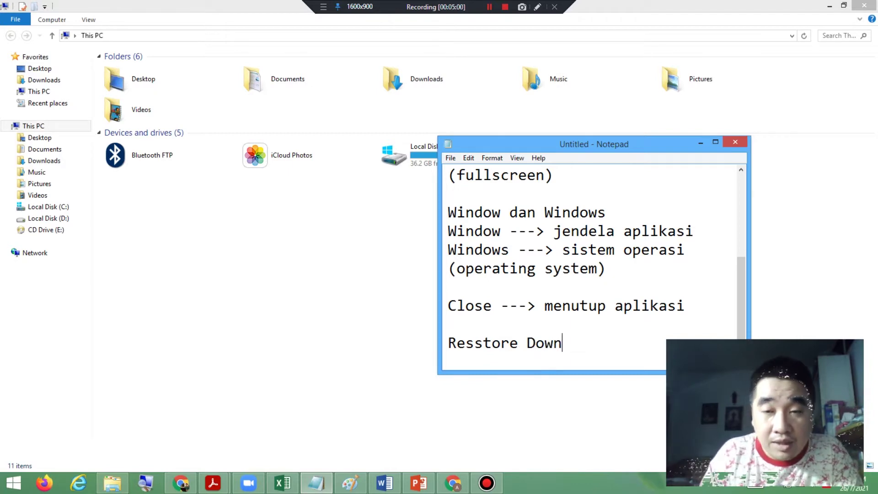
# Restore down the This PC window, and complete the last Notepad line as "Resstore Down ---> mengecilkan tampilan Window"
pyautogui.click(844, 7)
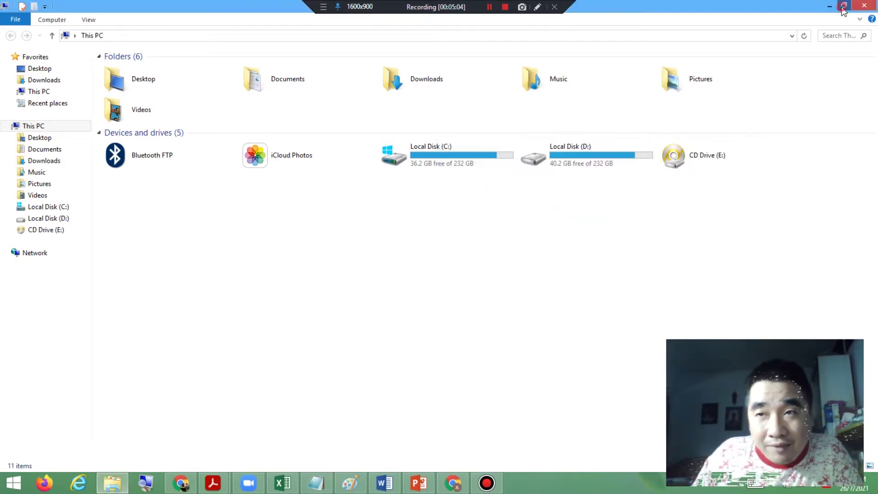
pyautogui.click(603, 351)
pyautogui.write('-')
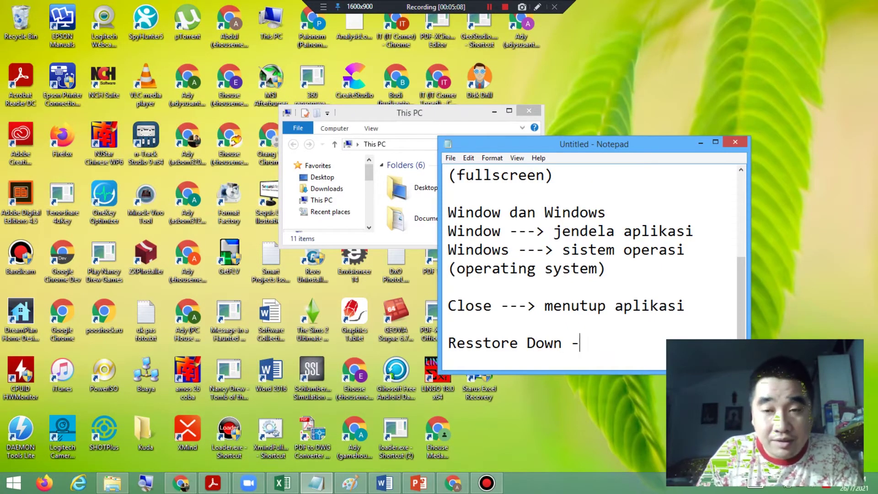
pyautogui.write('--> ')
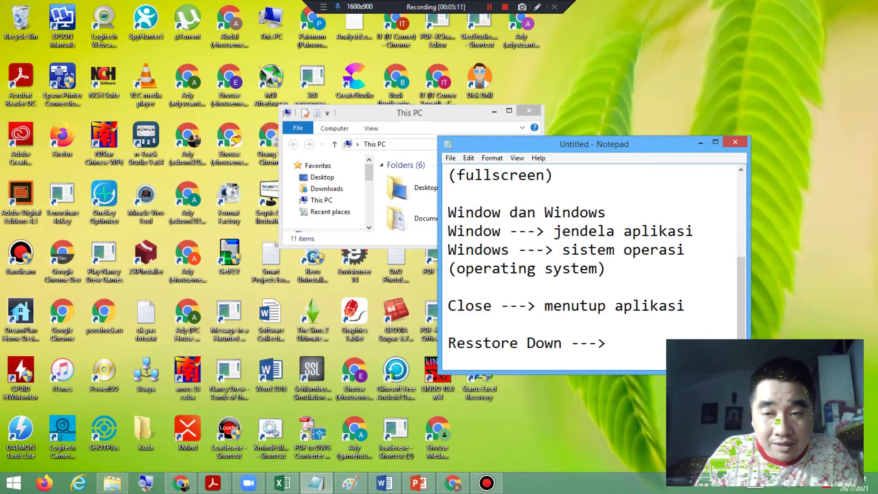
pyautogui.write('mengeci')
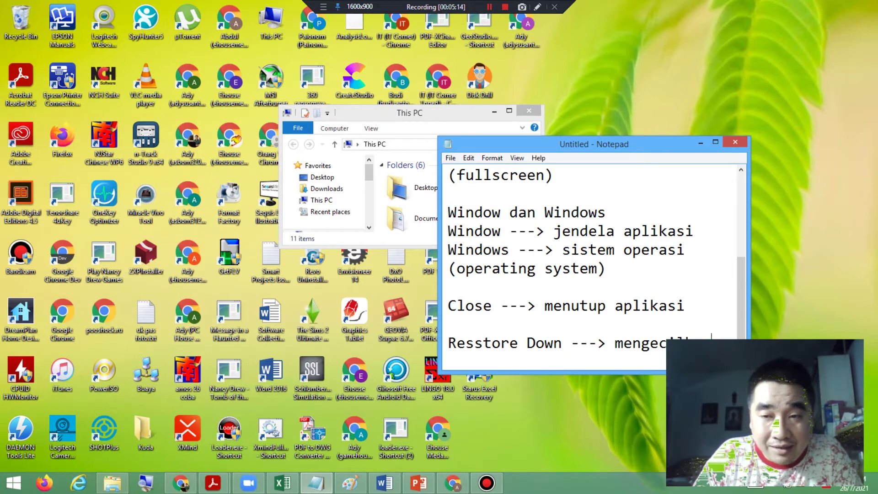
pyautogui.write('lkan tampila')
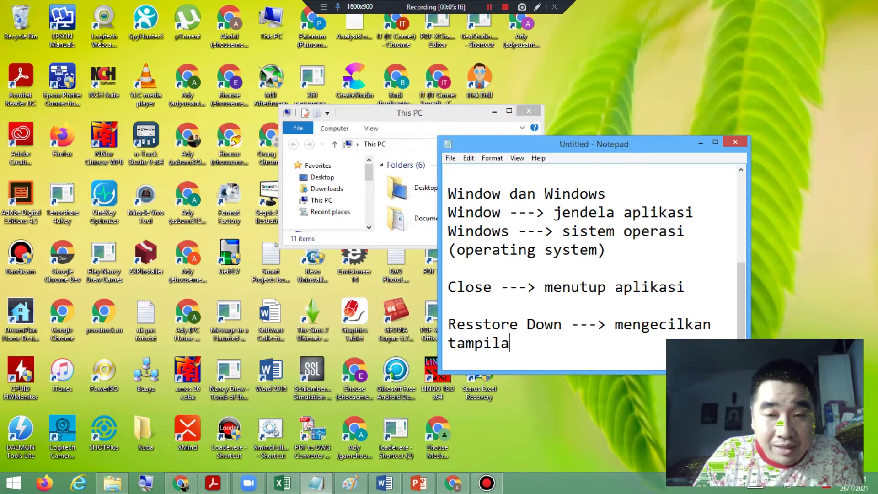
pyautogui.write('n Window')
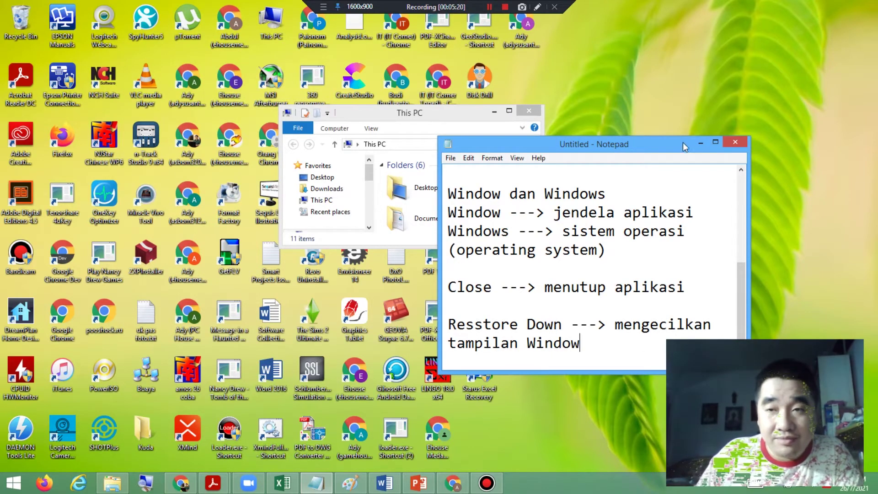
# Minimize Notepad and hide the desktop icons
pyautogui.click(701, 142)
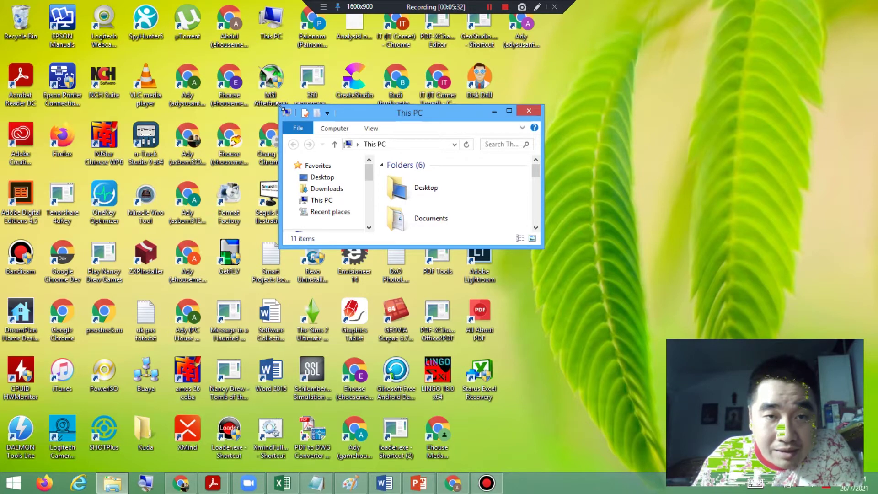
pyautogui.rightClick(691, 98)
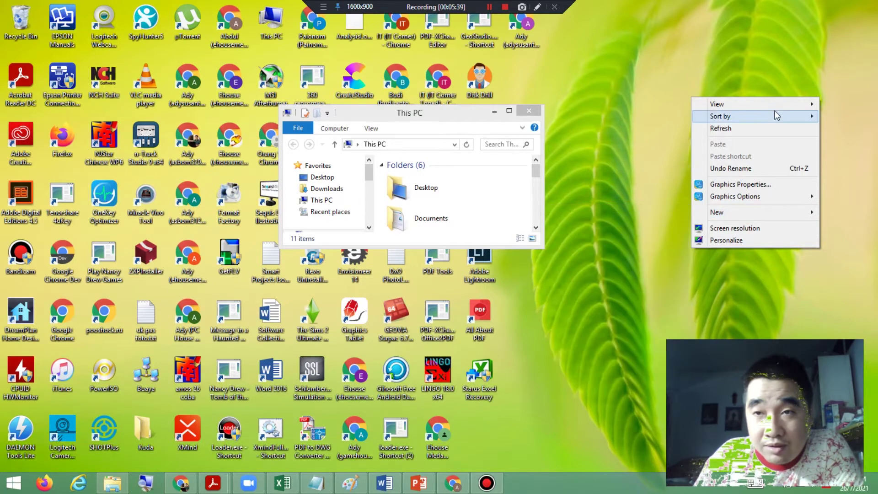
pyautogui.moveTo(775, 104)
pyautogui.click(639, 174)
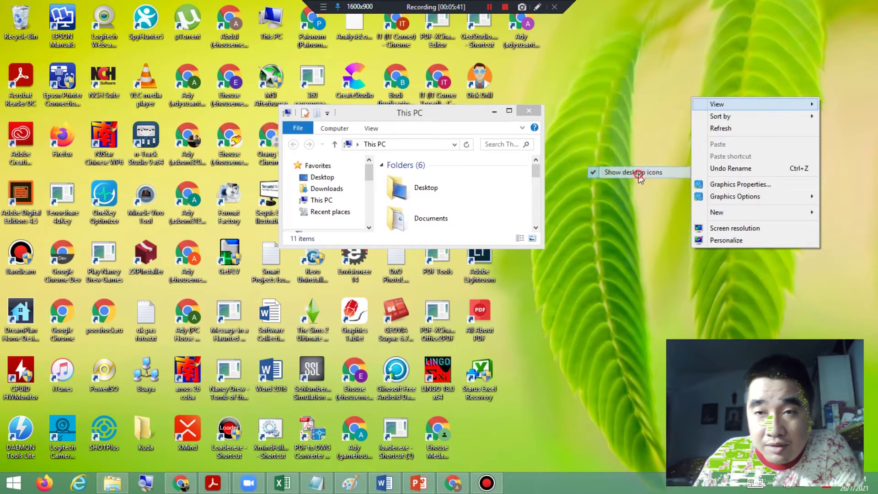
# Move the This PC window lower on the desktop and enlarge it by resizing from each of its four corners
pyautogui.moveTo(376, 113); pyautogui.dragTo(359, 199)
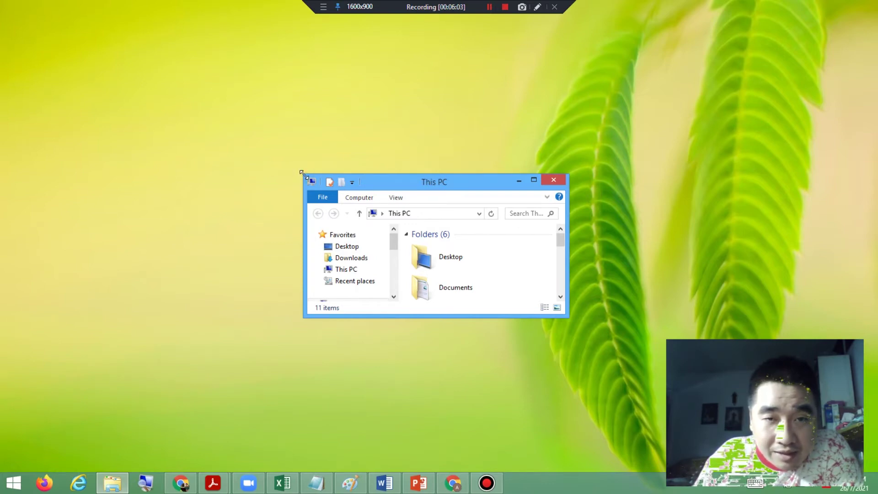
pyautogui.moveTo(301, 172); pyautogui.dragTo(320, 177)
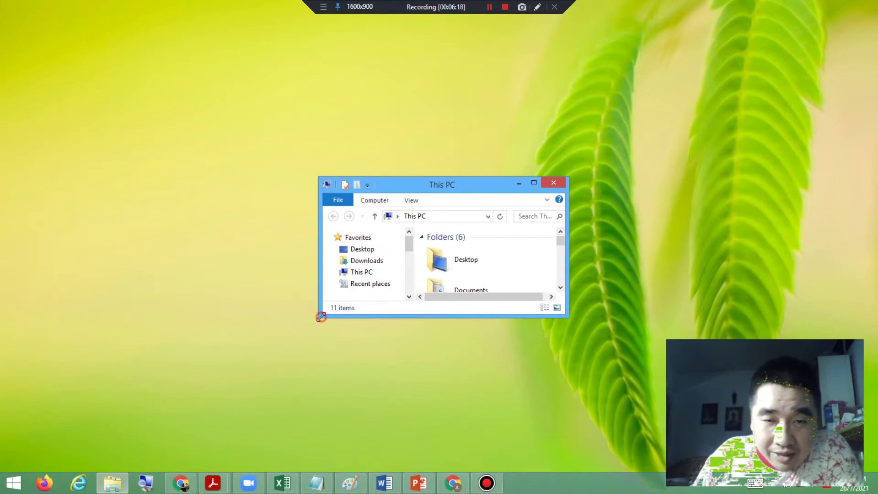
pyautogui.moveTo(321, 316); pyautogui.dragTo(247, 355)
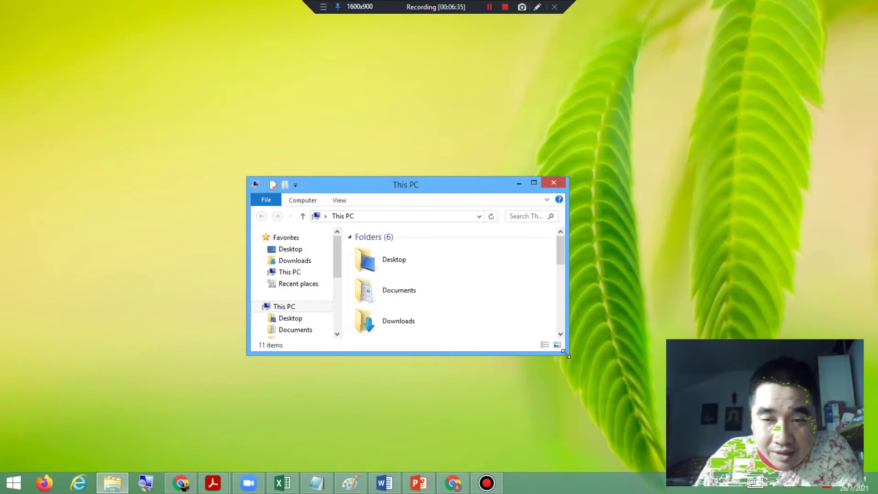
pyautogui.moveTo(566, 354); pyautogui.dragTo(642, 385)
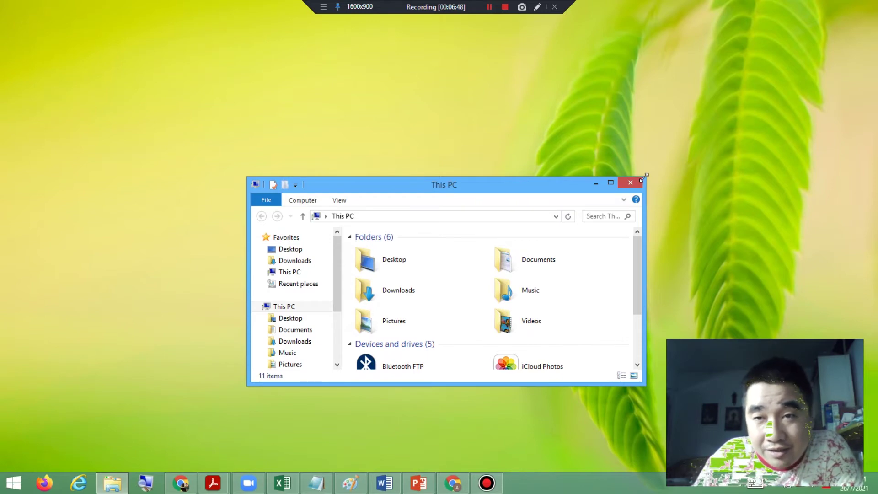
pyautogui.moveTo(644, 177); pyautogui.dragTo(664, 155)
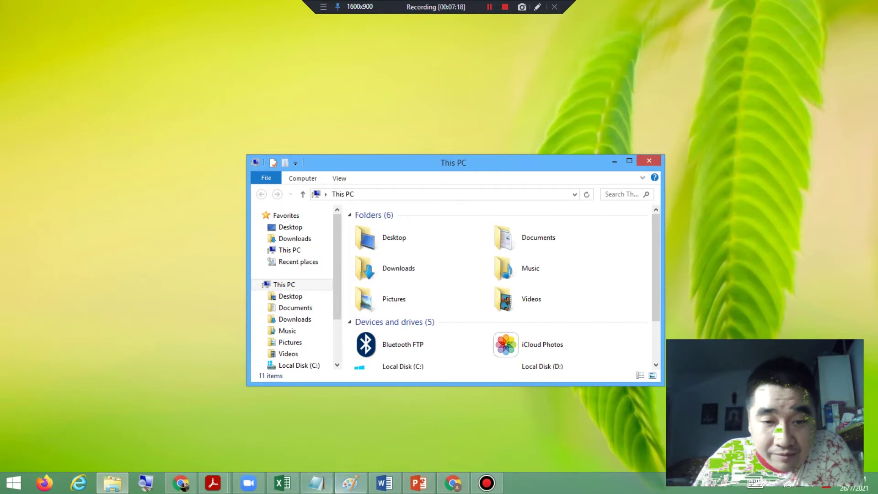
# Return to Notepad and write "Title Bar (Baris Judul)" below the Resstore Down definition, separated by a blank line
pyautogui.click(316, 483)
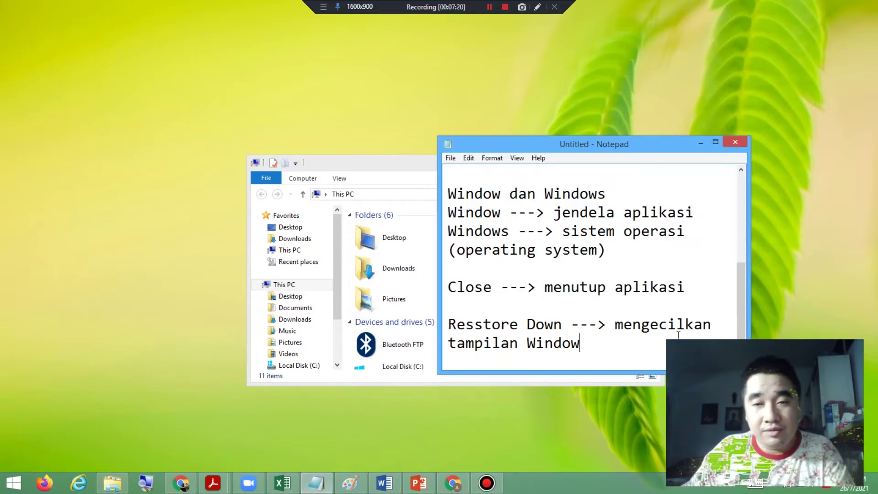
pyautogui.press('Return')
pyautogui.press('Return')
pyautogui.write('Tit')
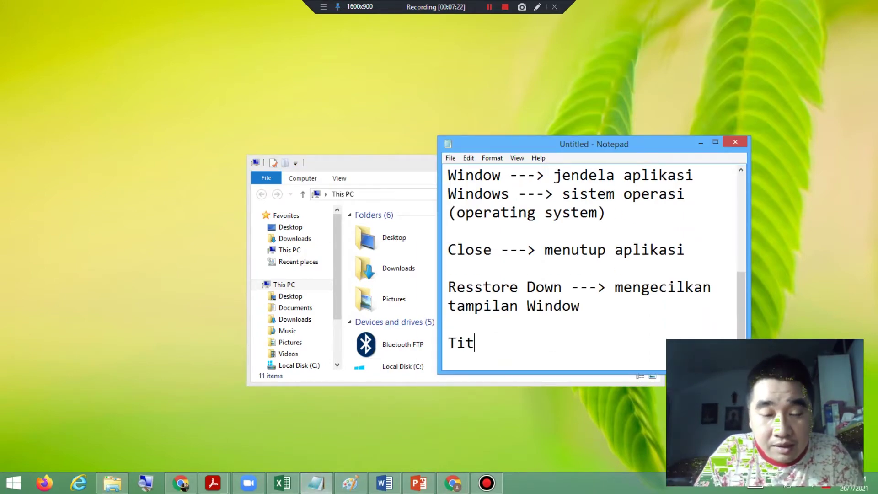
pyautogui.write('le Bar')
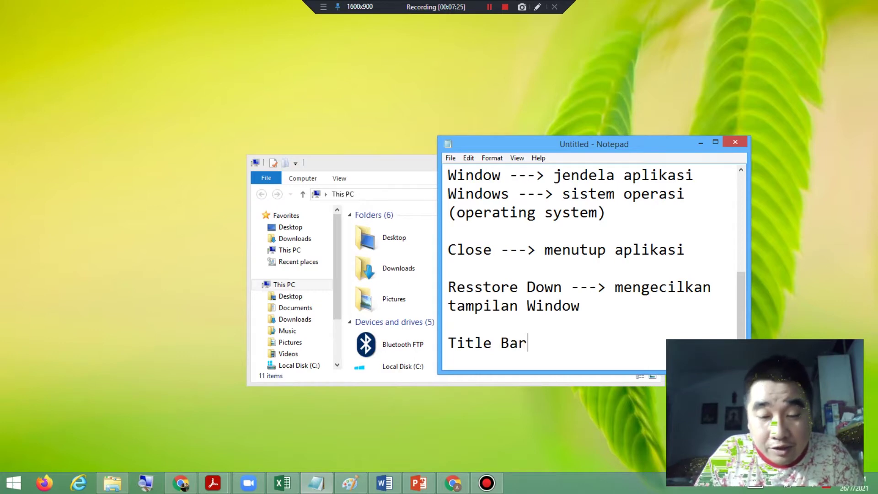
pyautogui.write(' (Baris ')
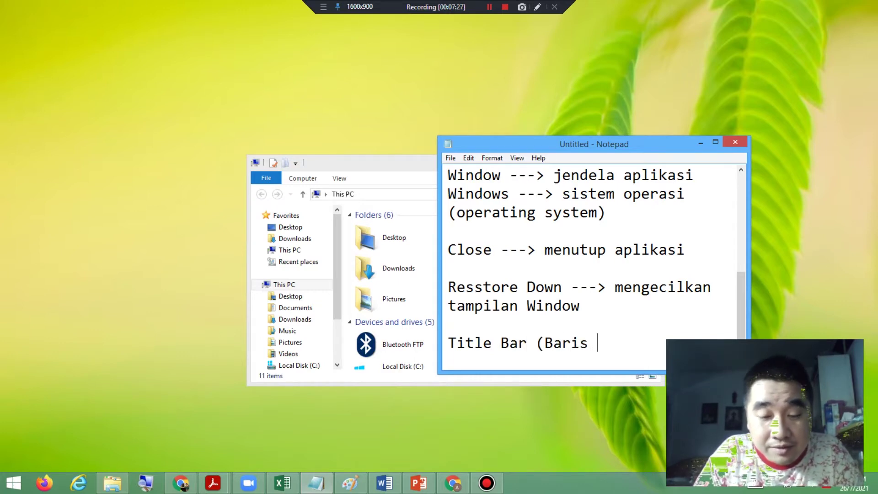
pyautogui.write('Judu')
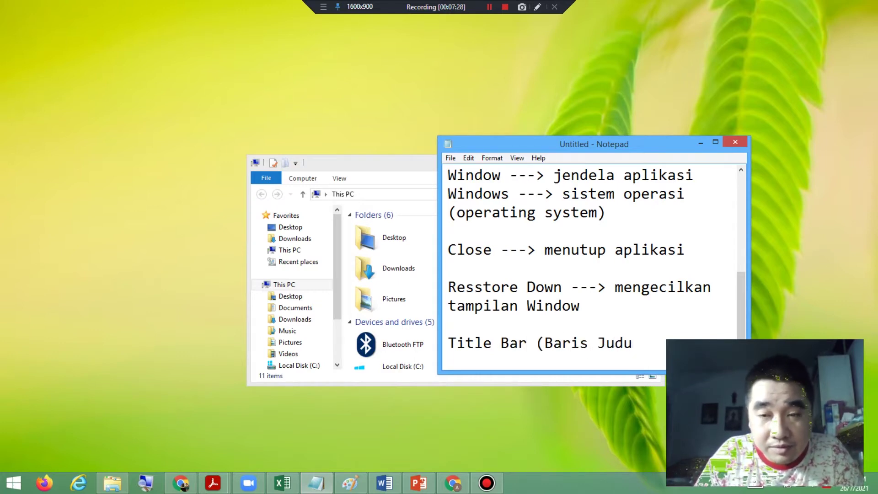
pyautogui.write('l')
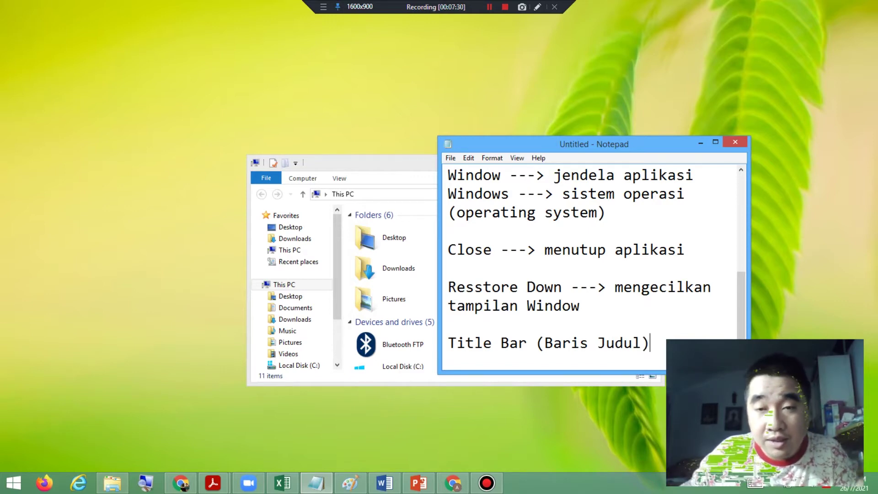
# Minimize Notepad, then shrink the This PC window and move it by its title bar to the desktop's upper-left corner
pyautogui.click(701, 142)
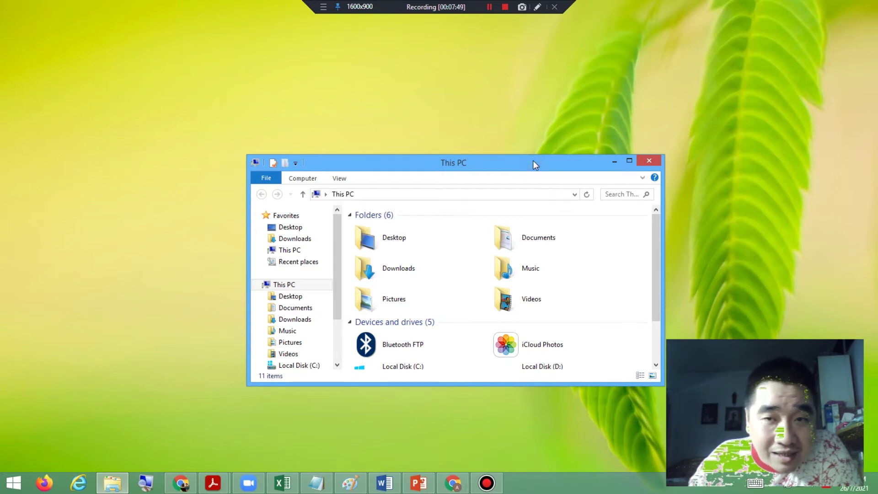
pyautogui.moveTo(534, 161); pyautogui.dragTo(748, 4)
pyautogui.moveTo(748, 2); pyautogui.dragTo(281, 19)
pyautogui.moveTo(742, 23); pyautogui.dragTo(476, 132)
pyautogui.moveTo(198, 124); pyautogui.dragTo(430, 208)
pyautogui.moveTo(432, 255); pyautogui.dragTo(443, 247)
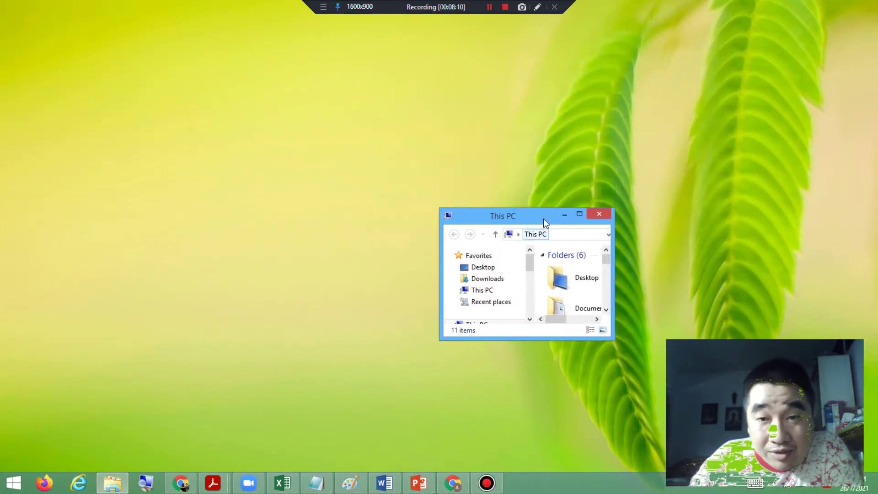
pyautogui.moveTo(543, 219); pyautogui.dragTo(101, 10)
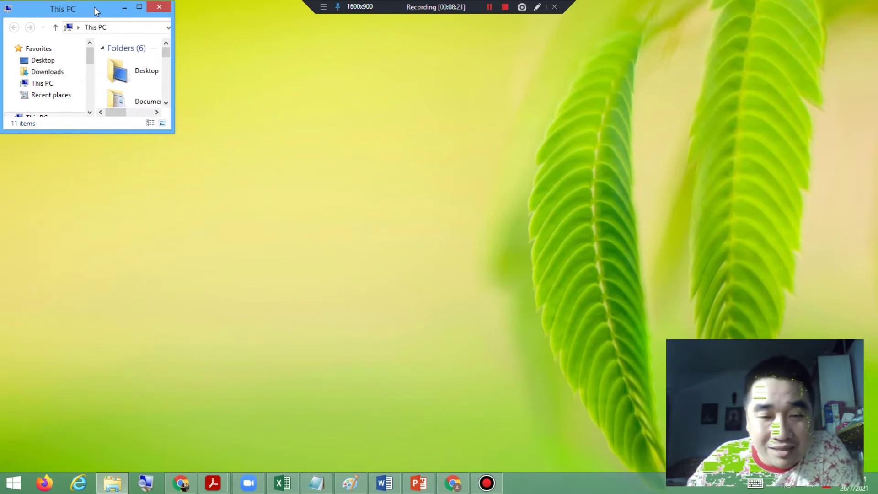
# Return to Notepad and highlight "Window" and the final "s" of "Windows" in their definitions to compare the two terms
pyautogui.click(316, 484)
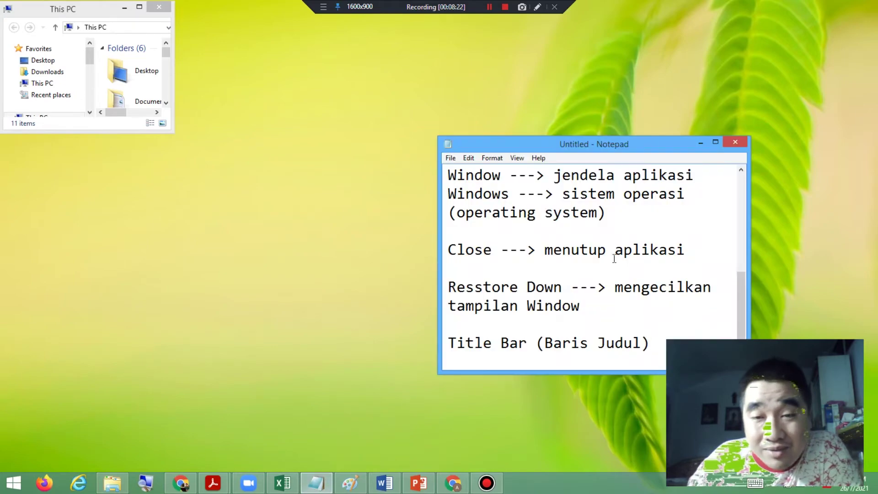
pyautogui.scroll(2, 634, 327)
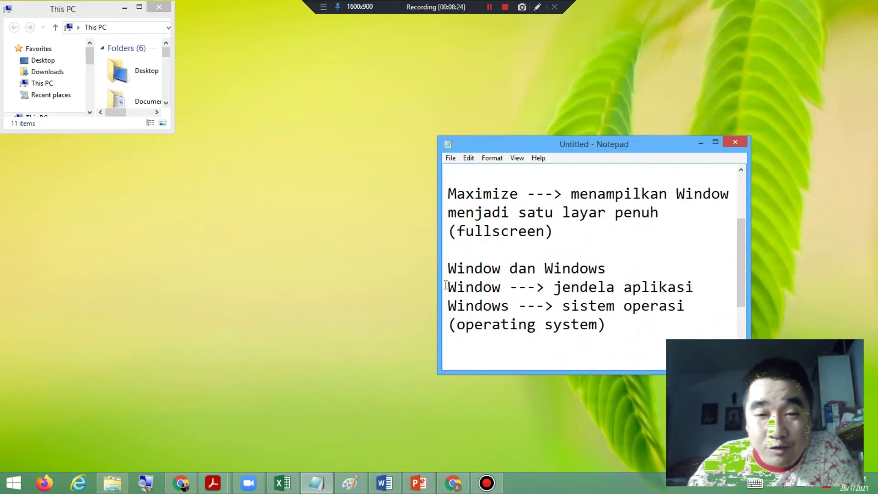
pyautogui.moveTo(448, 287); pyautogui.dragTo(500, 287)
pyautogui.moveTo(448, 306); pyautogui.dragTo(504, 306)
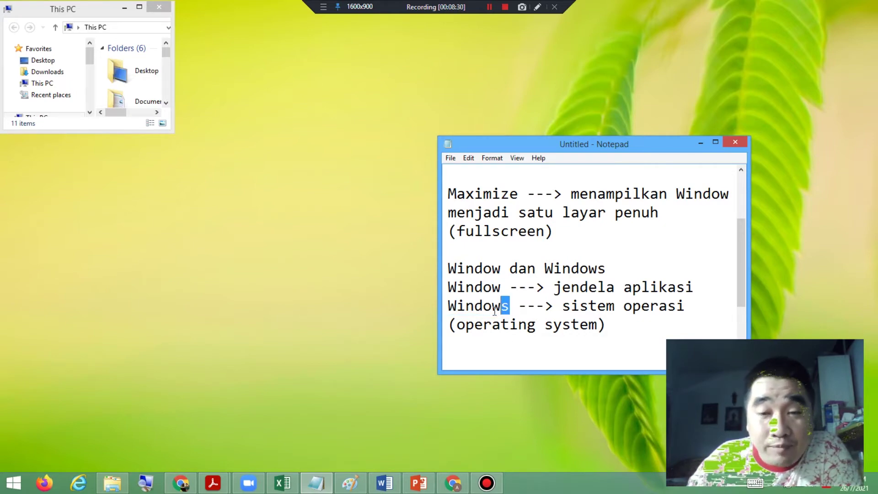
pyautogui.moveTo(449, 287); pyautogui.dragTo(501, 287)
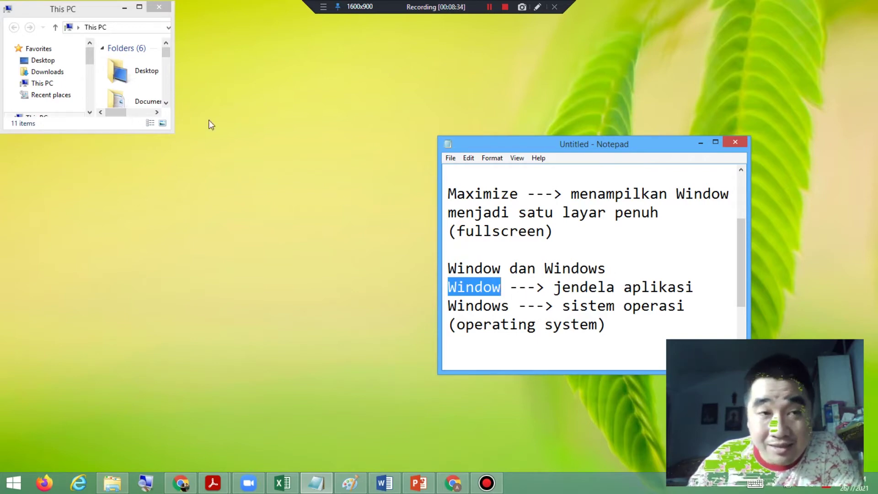
# Move the This PC window away from the desktop corner to beside Notepad, and maximize it
pyautogui.click(100, 10)
pyautogui.moveTo(111, 16); pyautogui.dragTo(315, 124)
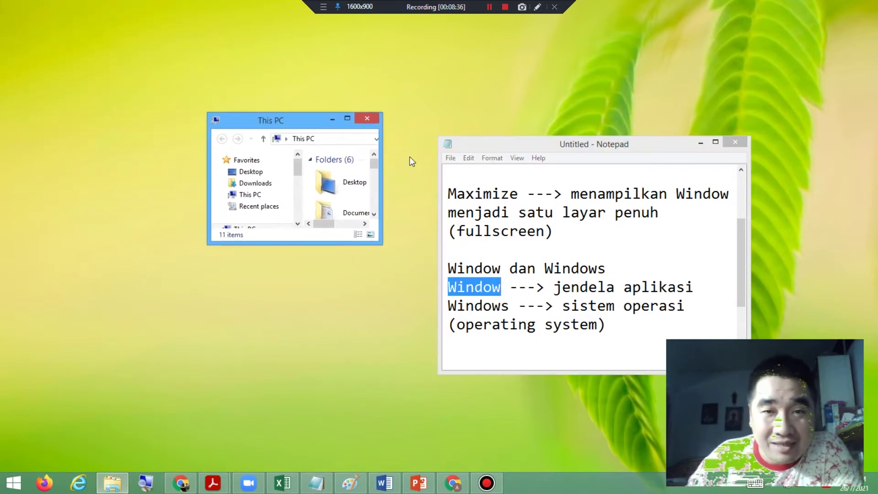
pyautogui.click(347, 119)
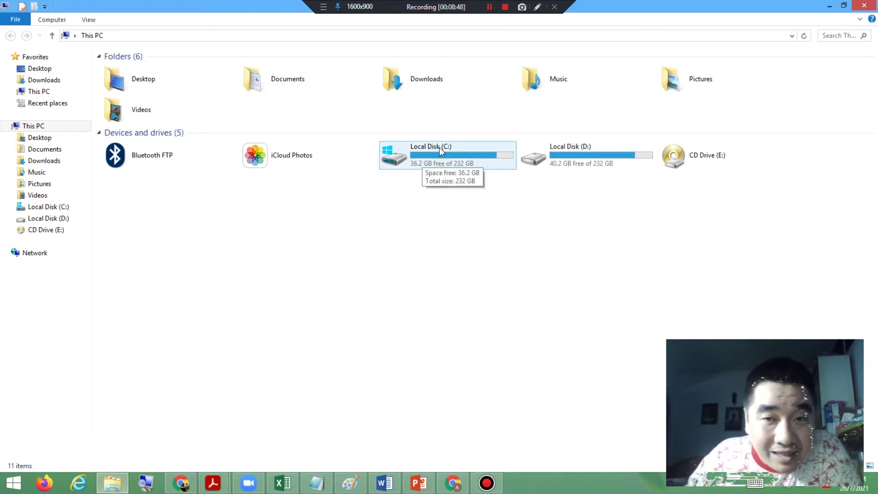
# Return to Notepad and write "Drive C" below the Title Bar (Baris Judul) line, separated by a blank line
pyautogui.click(316, 483)
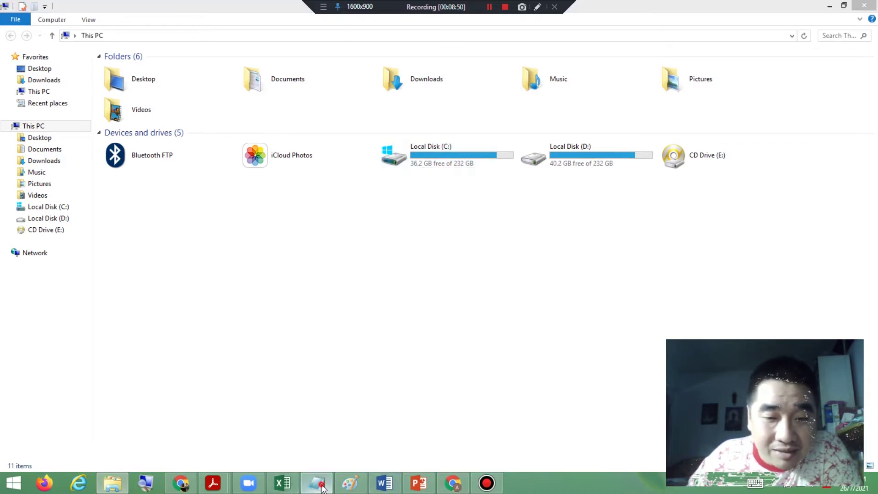
pyautogui.click(627, 326)
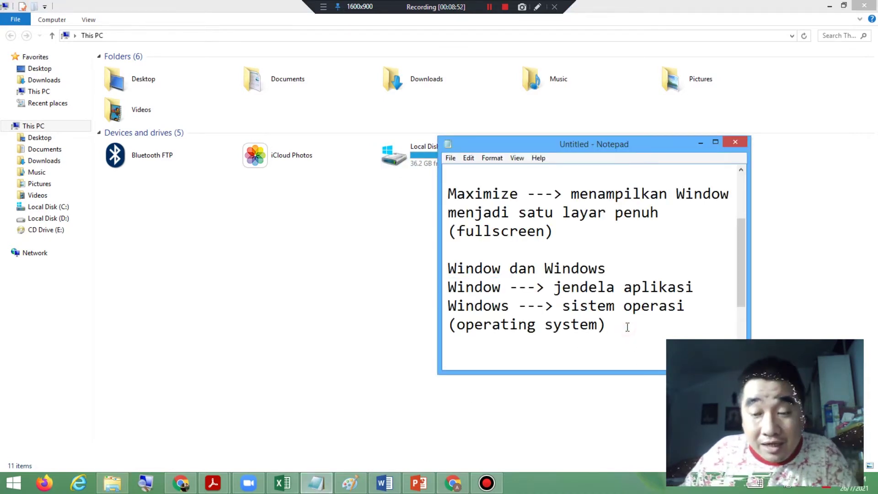
pyautogui.scroll(-2, 627, 327)
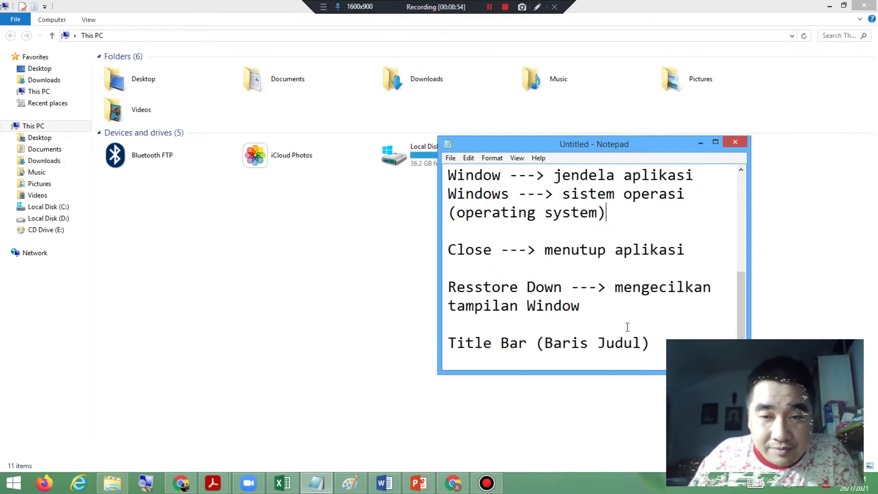
pyautogui.click(664, 341)
pyautogui.press('Return')
pyautogui.press('Return')
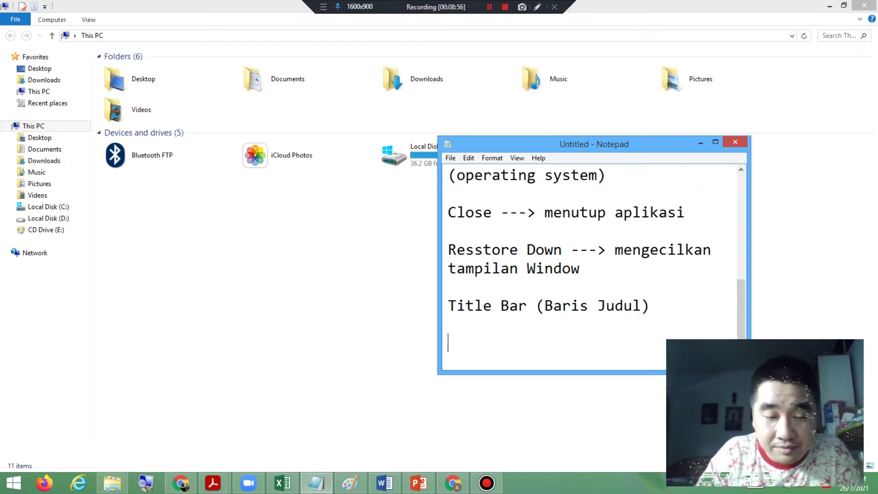
pyautogui.write('Driv')
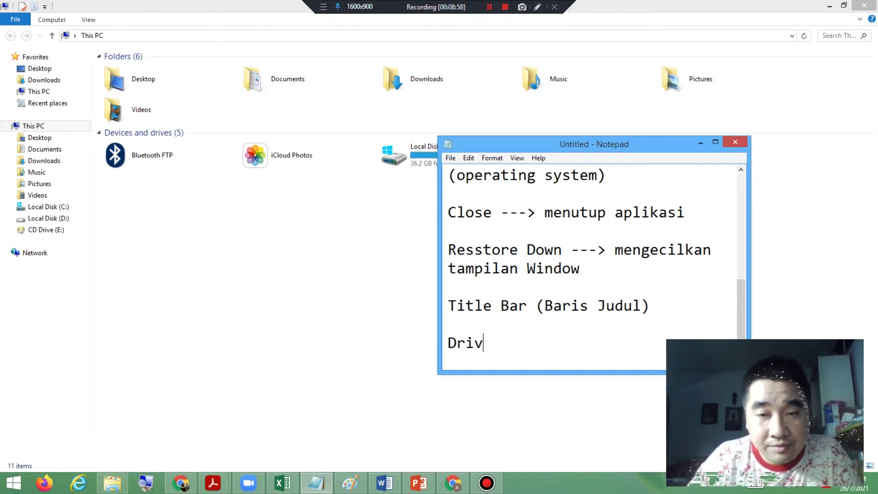
pyautogui.write('e C')
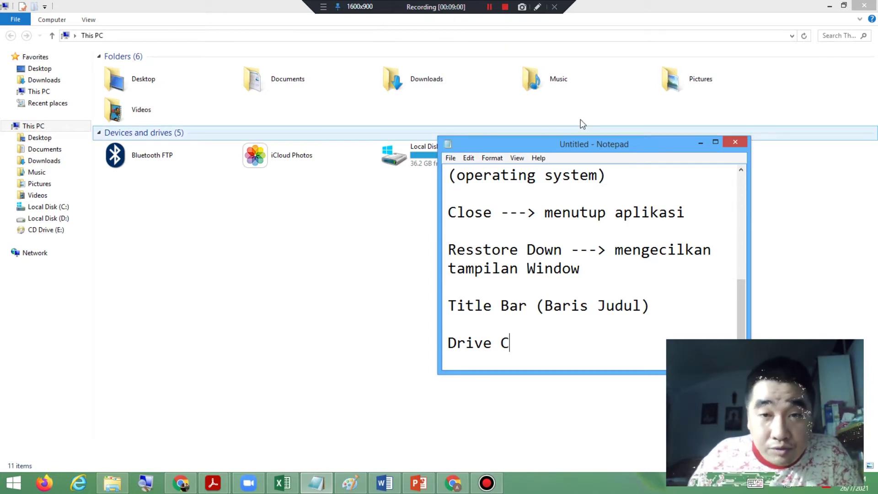
# Move the Notepad window below the drives in This PC and add "Drive D" on a new line under "Drive C"
pyautogui.moveTo(595, 145); pyautogui.dragTo(476, 191)
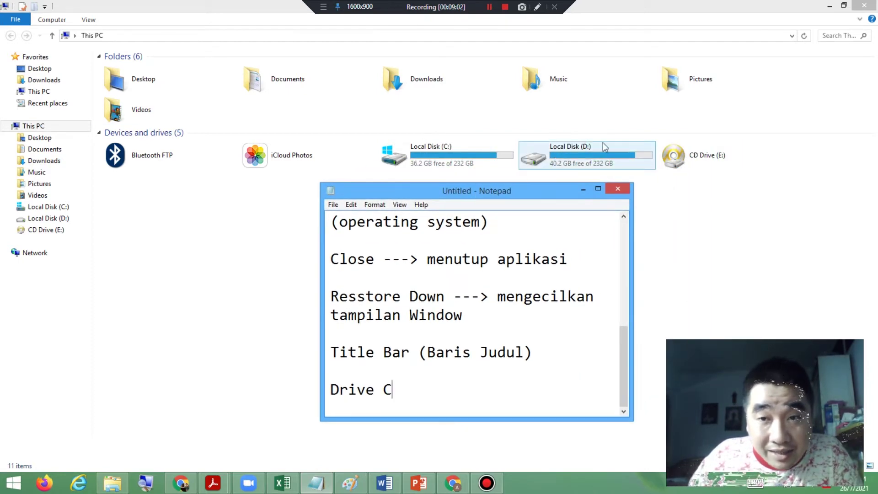
pyautogui.write('C')
pyautogui.press('Return')
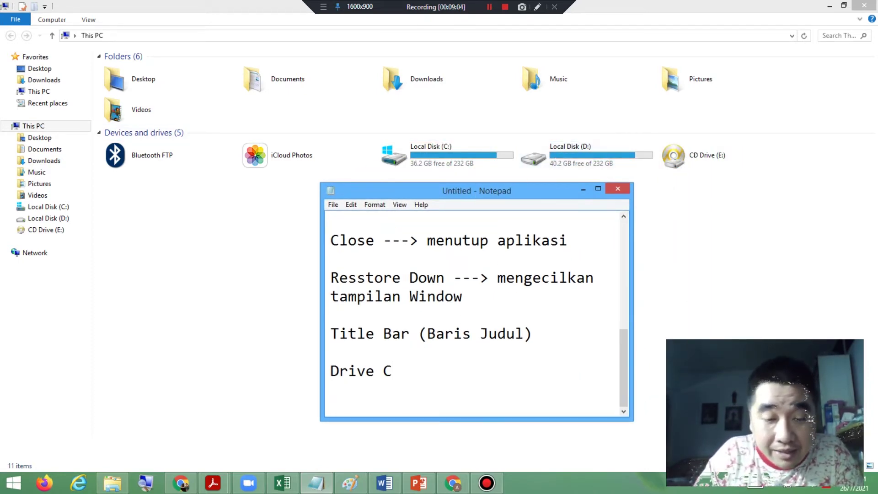
pyautogui.write('Drive D')
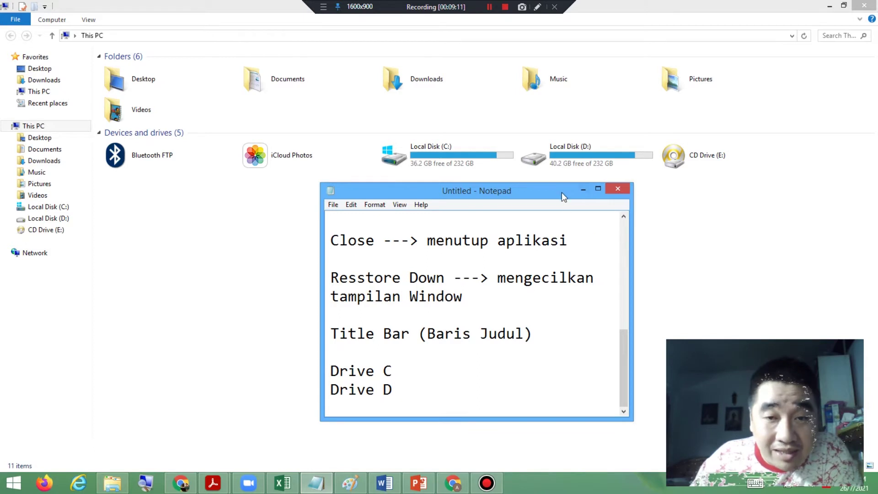
# Correct "Resstore Down" to "Restore Down" and shift the Notepad window slightly further from the CD drive
pyautogui.click(349, 278)
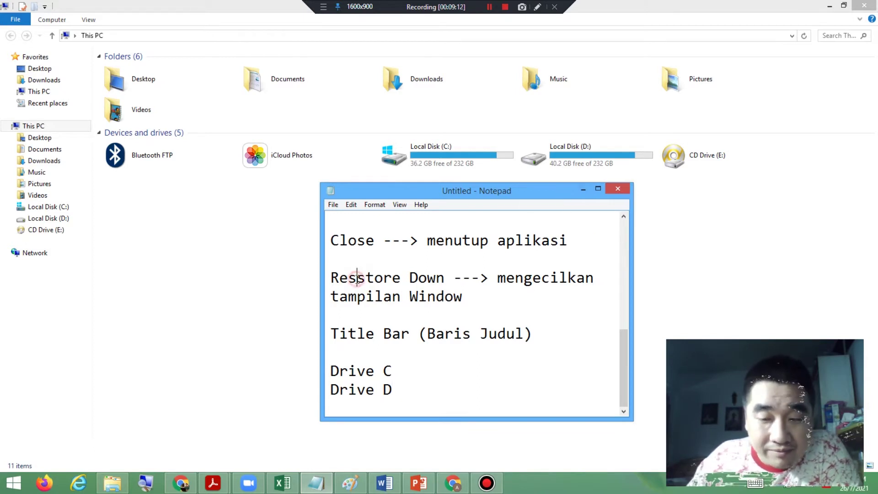
pyautogui.press('Delete')
pyautogui.moveTo(506, 192); pyautogui.dragTo(422, 206)
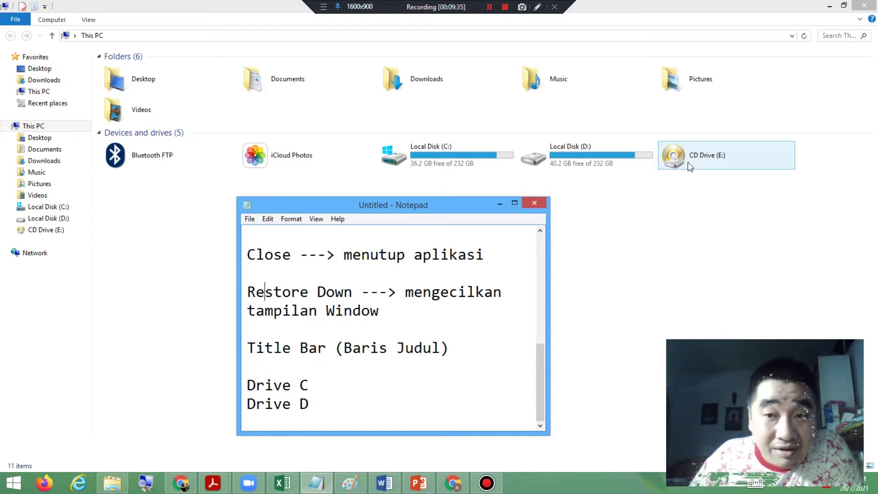
# Add "Drive E" on a new line under "Drive D" in the Notepad text
pyautogui.click(388, 403)
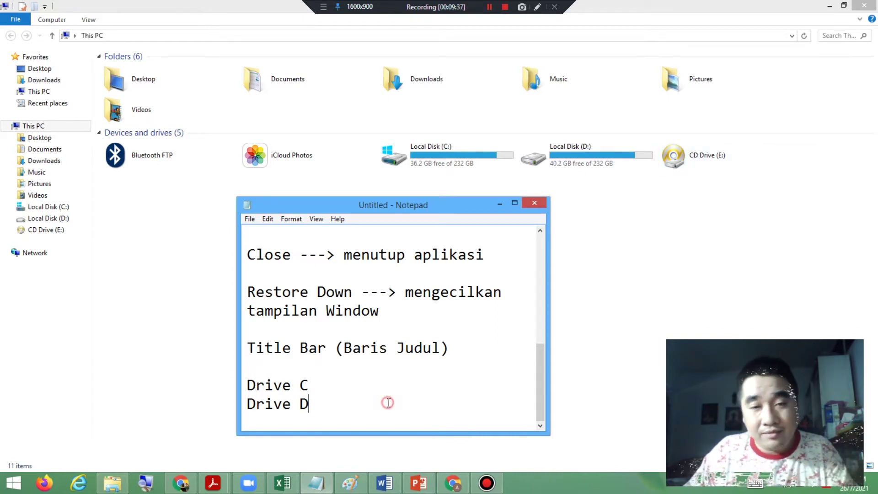
pyautogui.press('Return')
pyautogui.write('Driv')
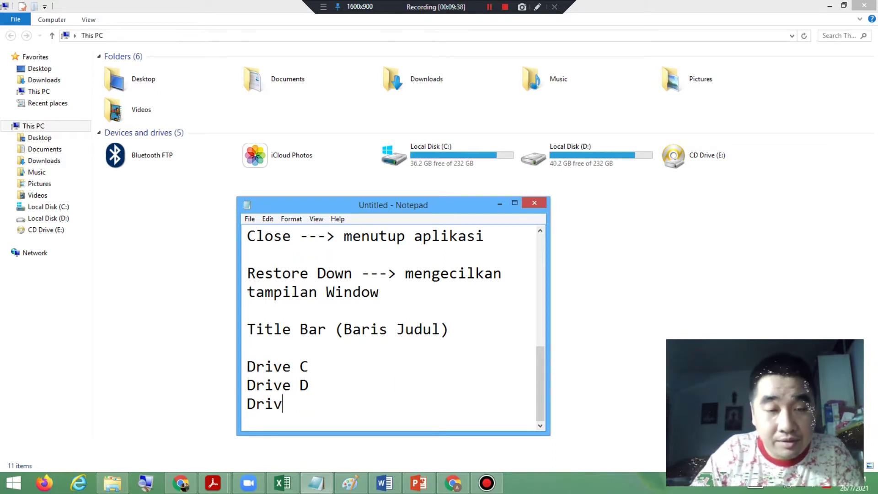
pyautogui.write('e E')
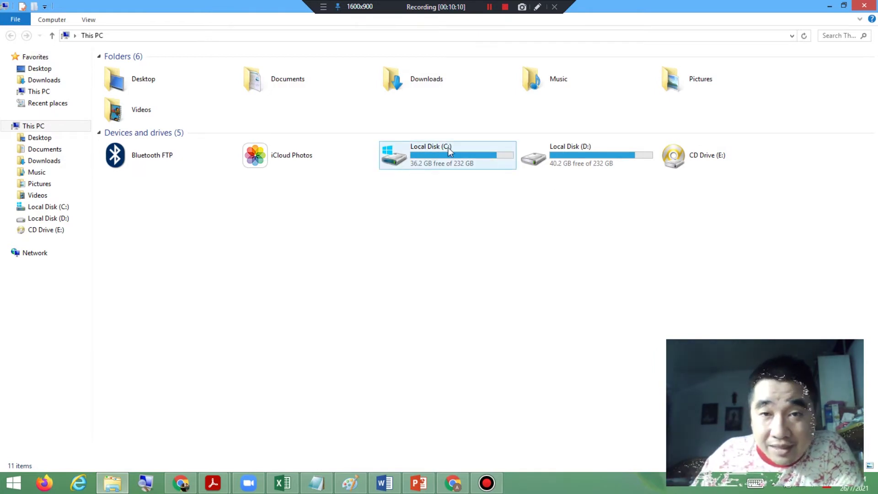
# Open Local Disk (C:) from This PC, look through its folders, and go back to This PC
pyautogui.moveTo(434, 156)
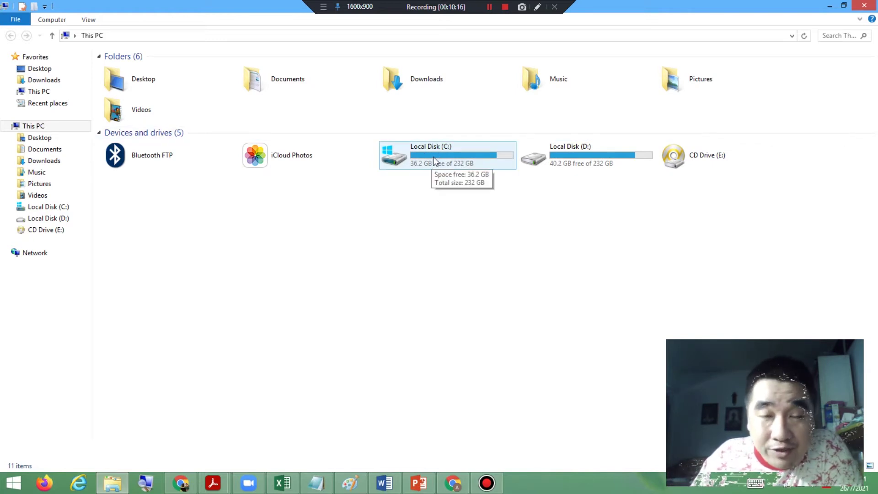
pyautogui.doubleClick(435, 161)
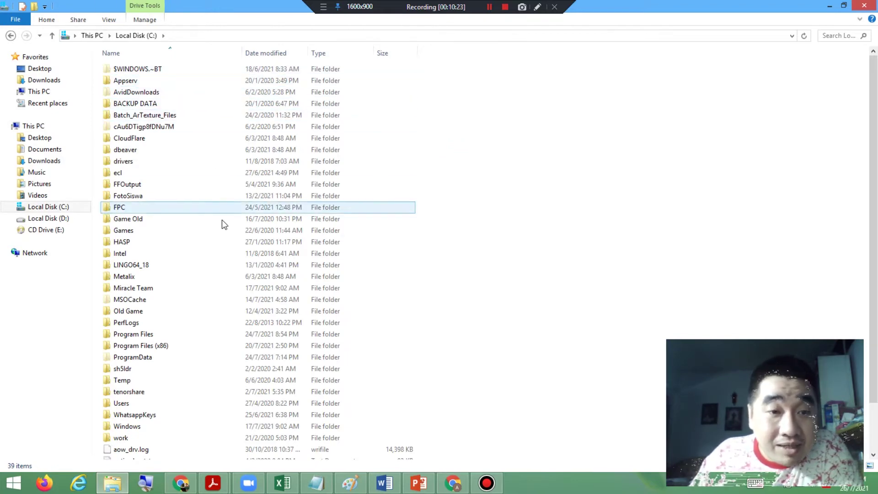
pyautogui.scroll(-2, 240, 315)
pyautogui.scroll(2, 240, 315)
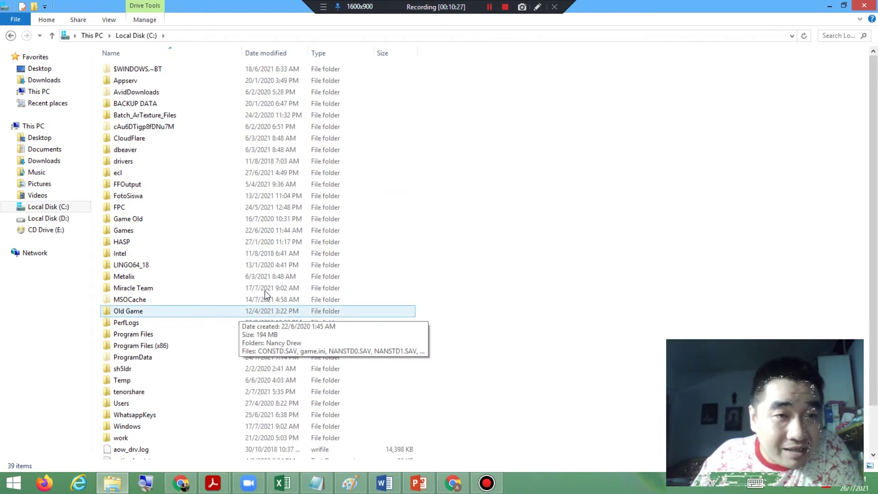
pyautogui.click(10, 36)
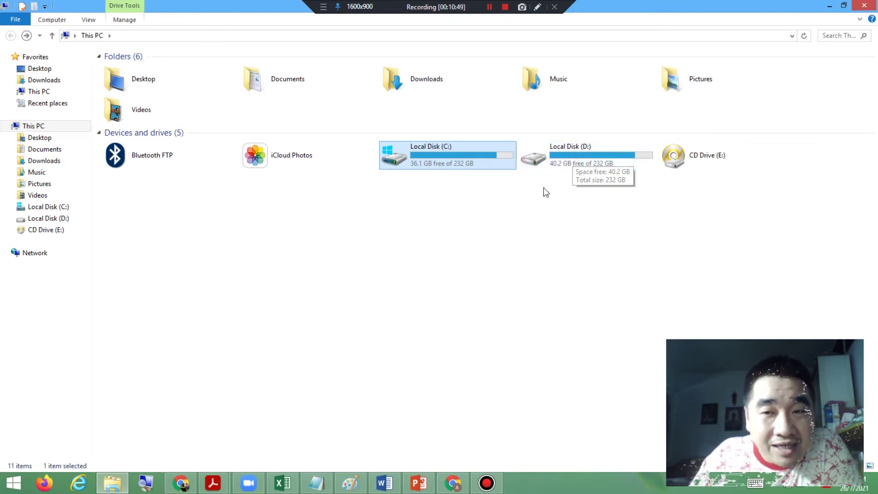
# Open Local Disk (D:) and look through its list of folders down to the Tes folder
pyautogui.doubleClick(568, 161)
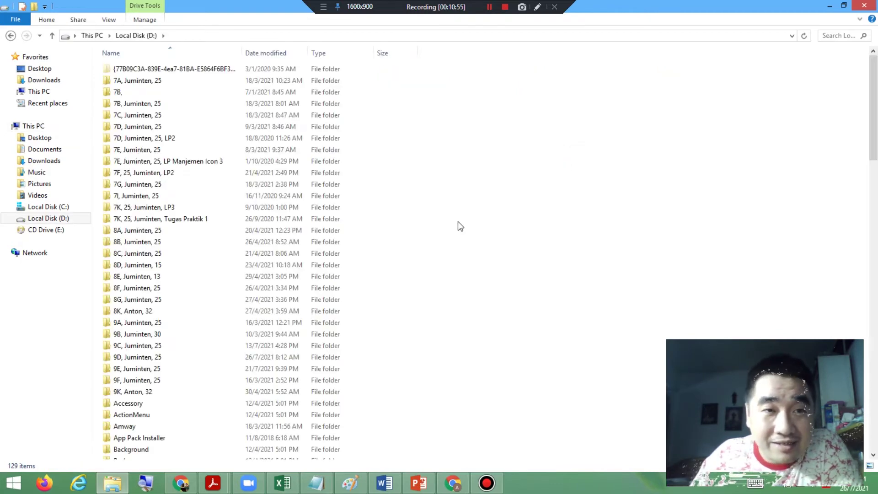
pyautogui.scroll(-5, 167, 327)
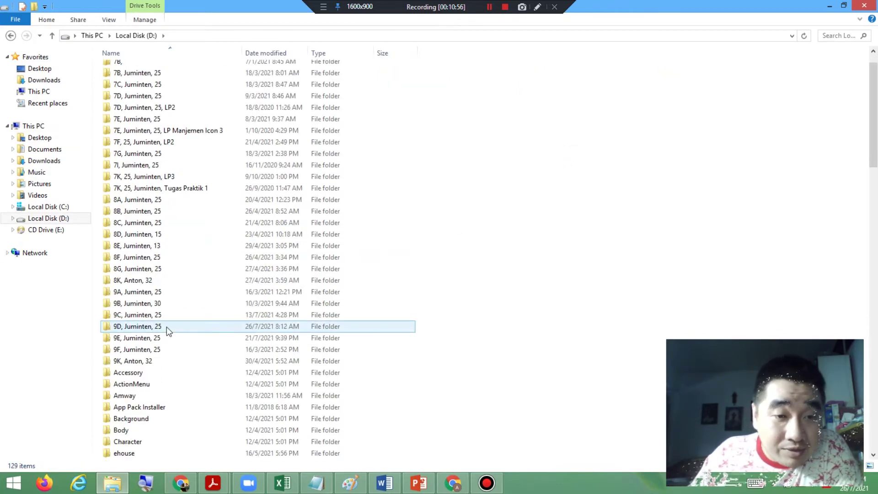
pyautogui.scroll(-3, 167, 327)
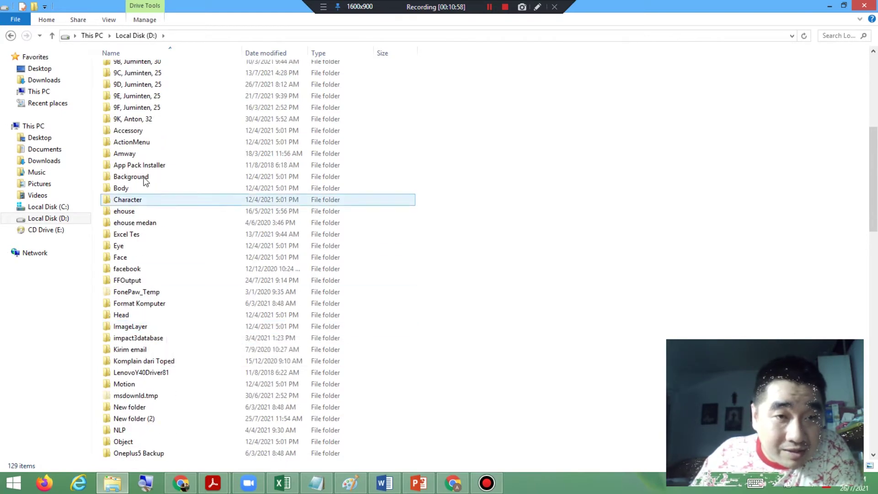
pyautogui.scroll(5, 165, 215)
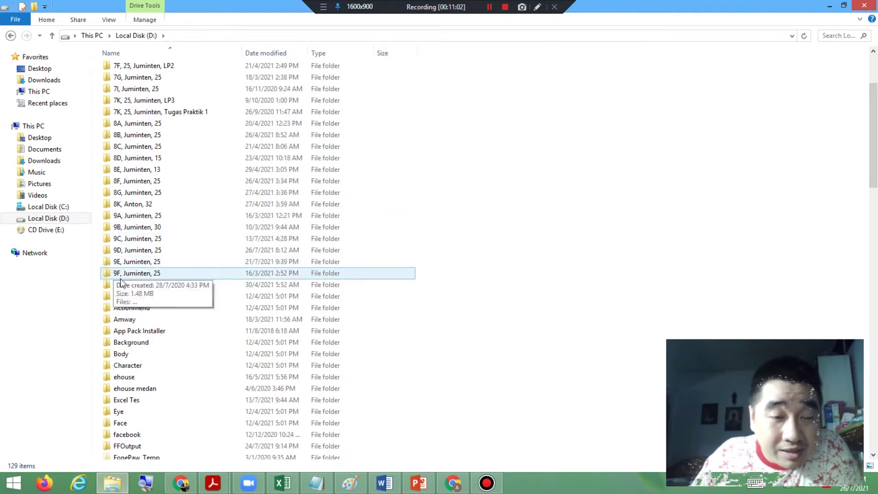
pyautogui.scroll(-1, 122, 284)
pyautogui.scroll(-2, 122, 284)
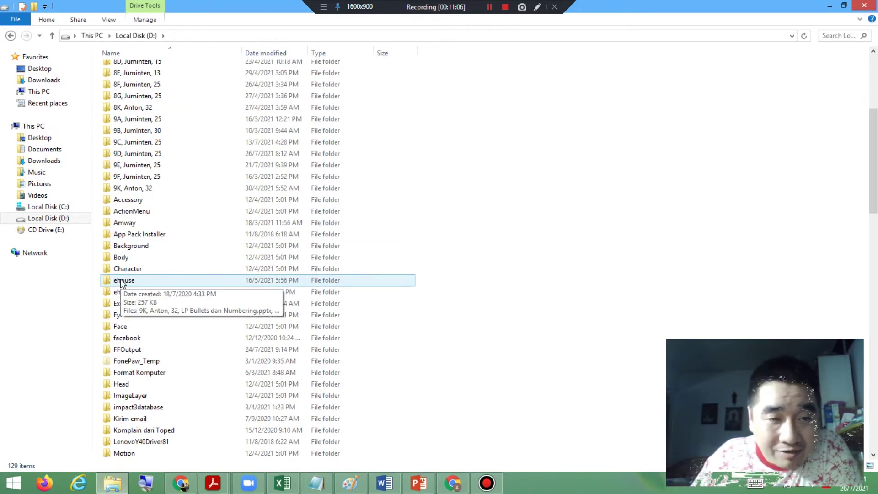
pyautogui.scroll(-3, 123, 284)
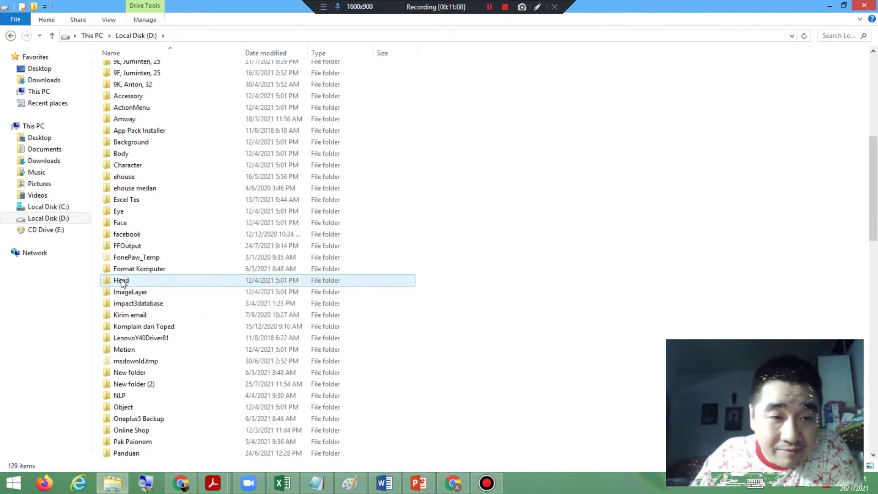
pyautogui.scroll(-4, 122, 284)
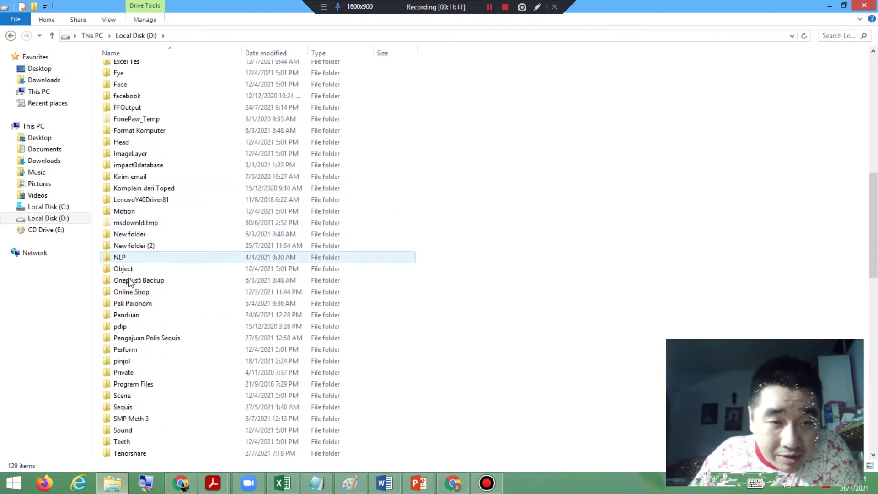
pyautogui.scroll(-4, 141, 338)
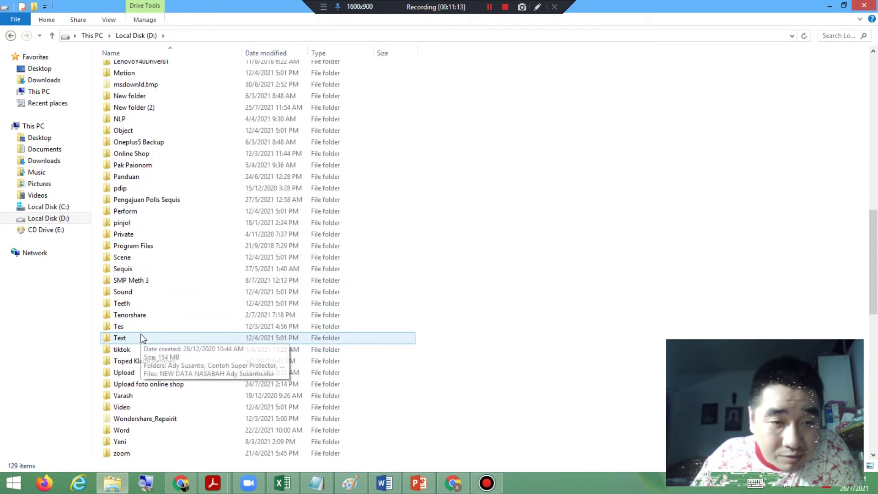
# Open the Tes folder on Local Disk (D:) and look through its video files
pyautogui.doubleClick(131, 329)
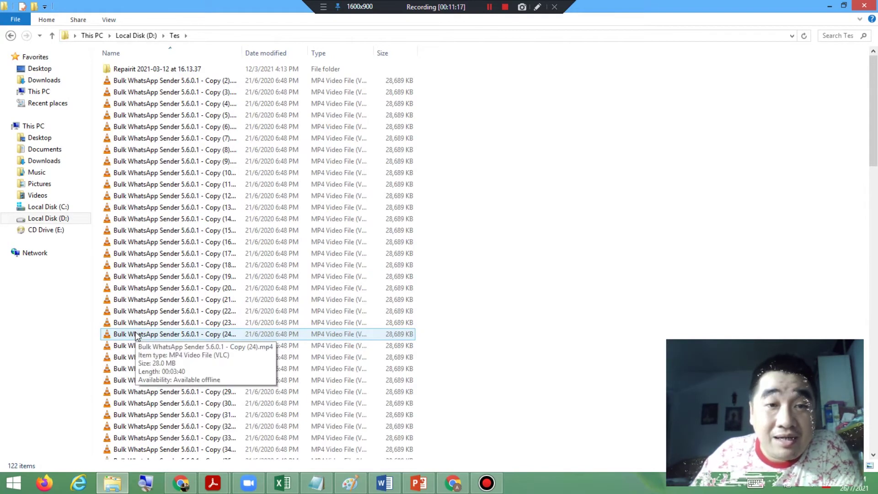
pyautogui.scroll(-1, 135, 336)
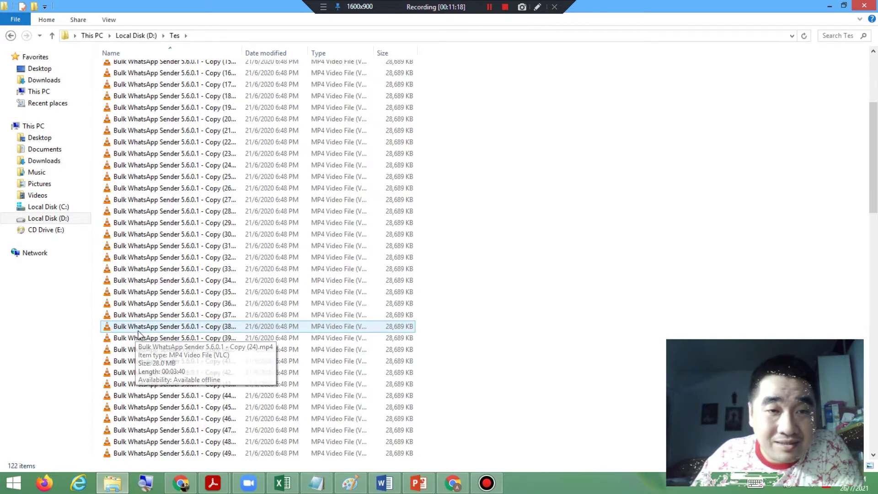
pyautogui.scroll(1, 229, 221)
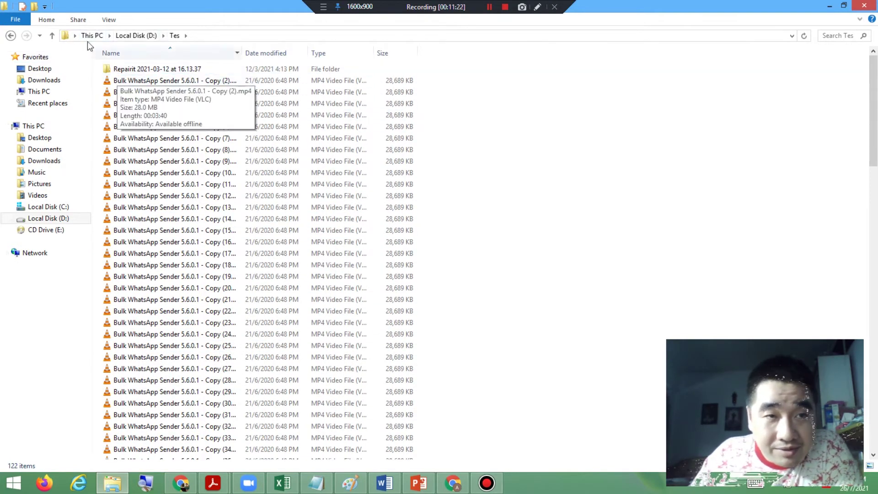
# Go back to Local Disk (D:) and forward to Tes, and briefly display the list of recent locations
pyautogui.click(11, 36)
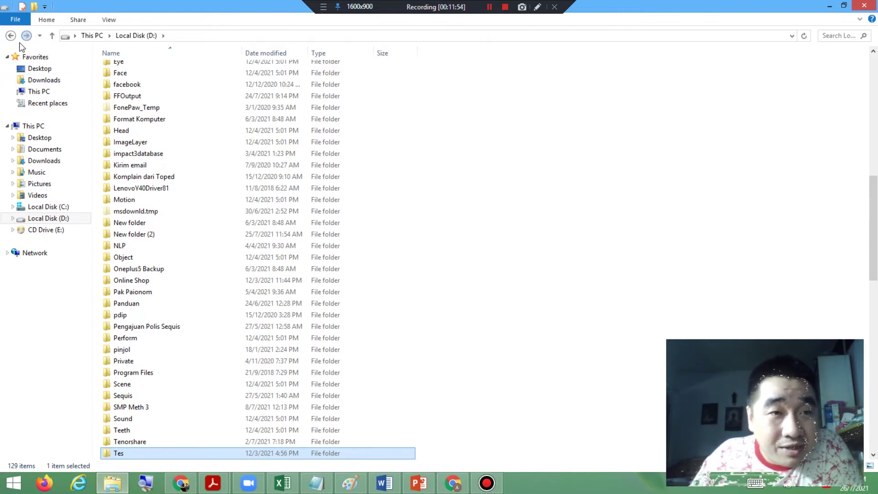
pyautogui.click(27, 39)
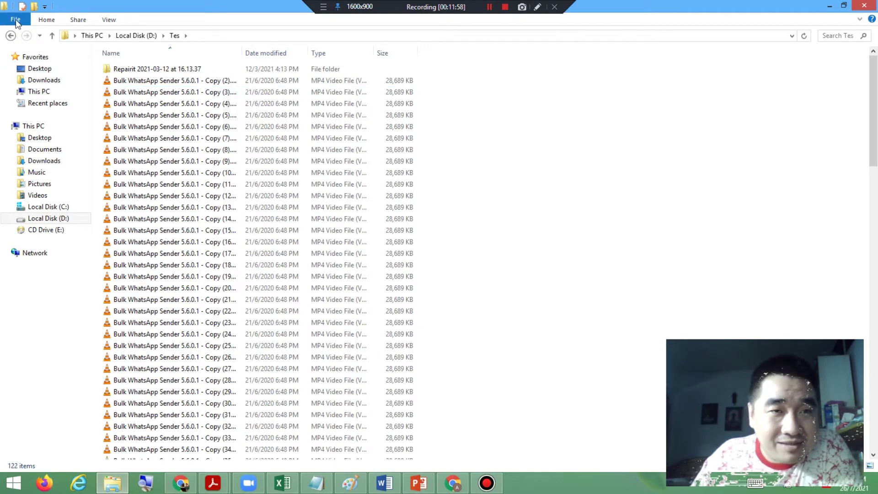
pyautogui.click(40, 38)
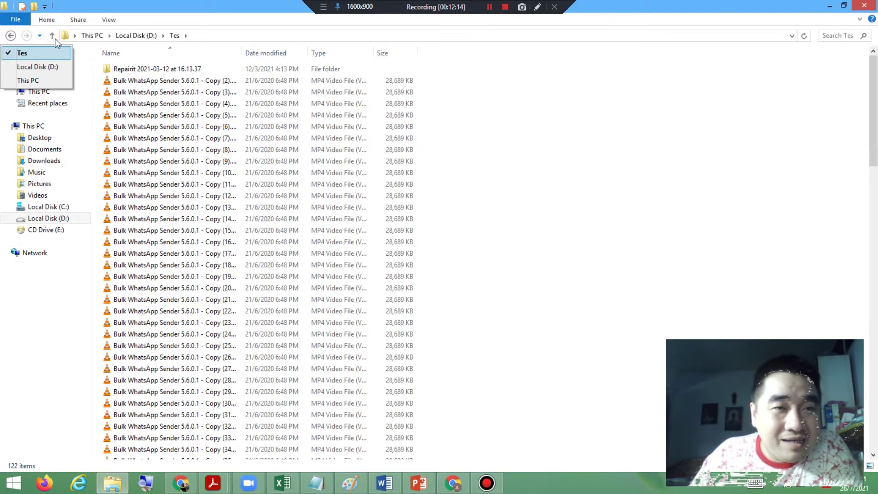
pyautogui.click(93, 16)
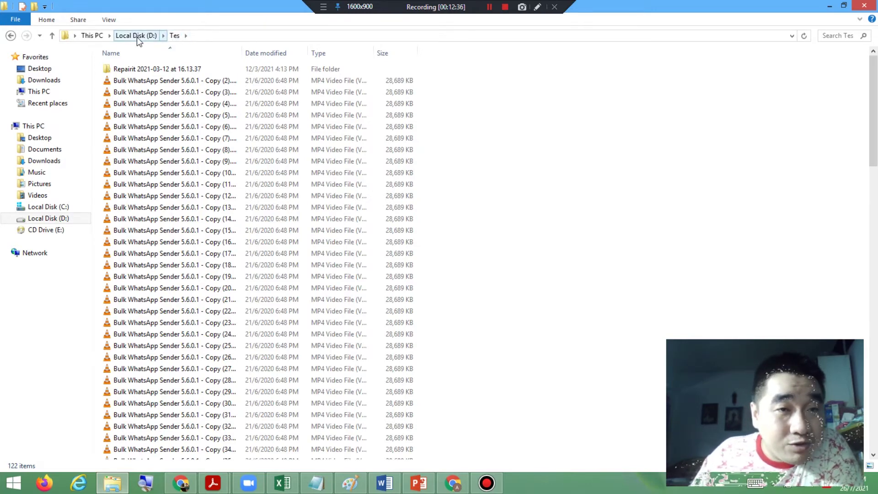
# Go up one level at a time from the Tes folder through Local Disk (D:) to This PC
pyautogui.click(52, 36)
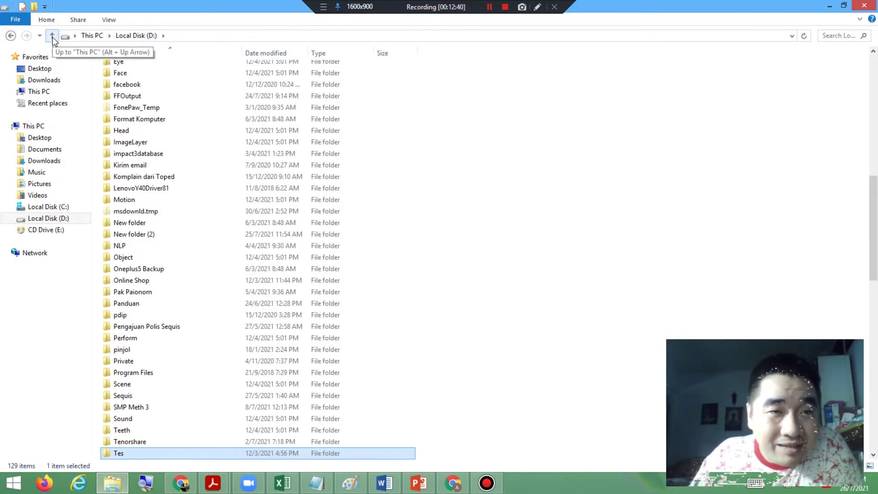
pyautogui.click(53, 38)
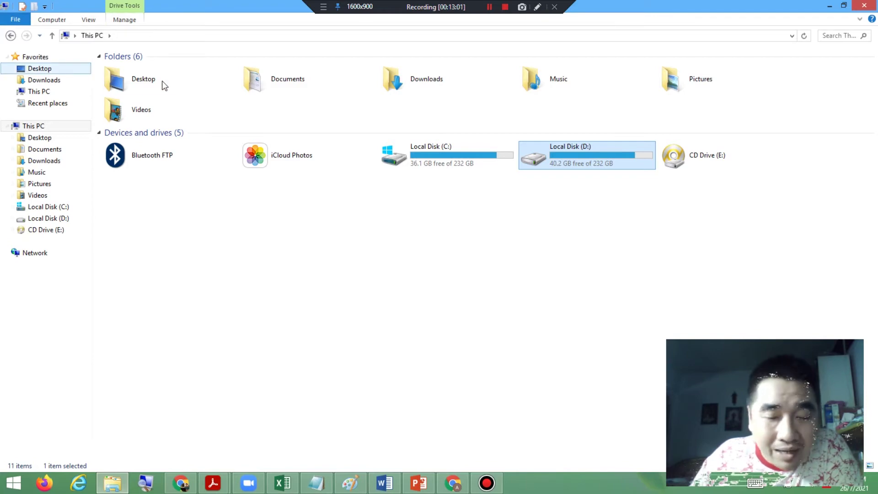
# Bring up the Notepad notes, minimize the Word document behind them, and add a "Menu Bar" entry after a blank line below "Drive E"
pyautogui.click(383, 485)
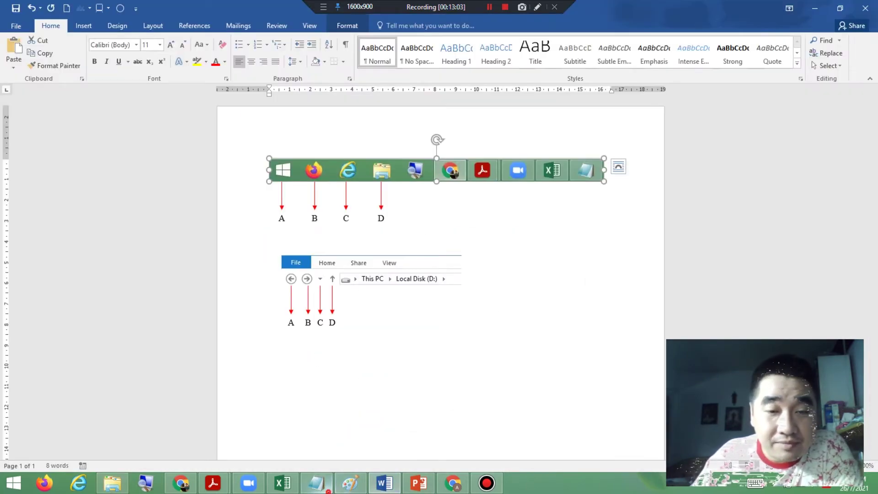
pyautogui.click(331, 478)
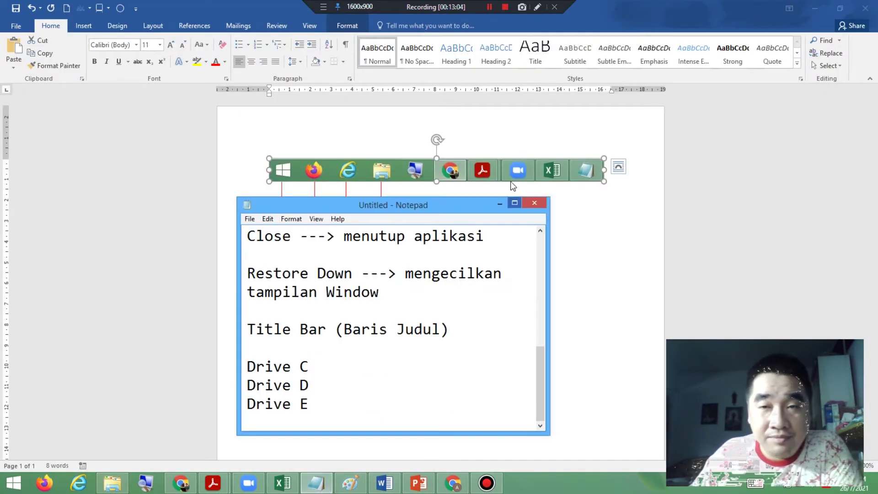
pyautogui.click(819, 9)
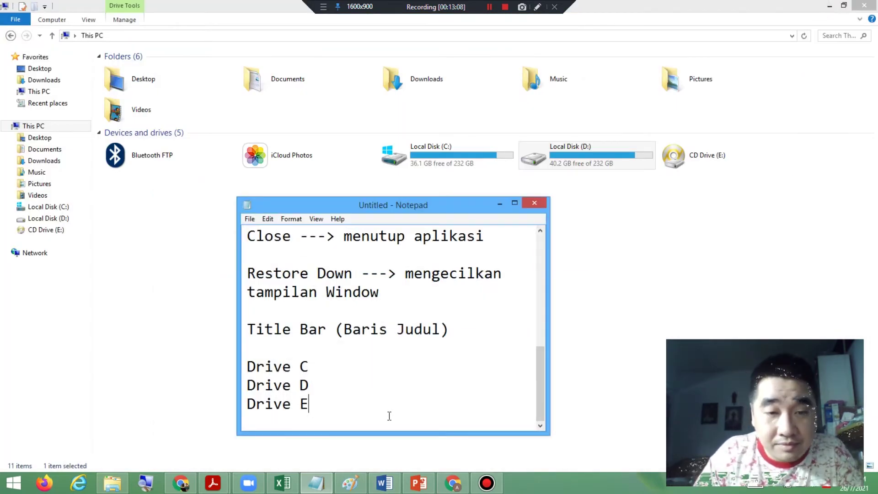
pyautogui.press('Return')
pyautogui.press('Return')
pyautogui.write('Menu Bar')
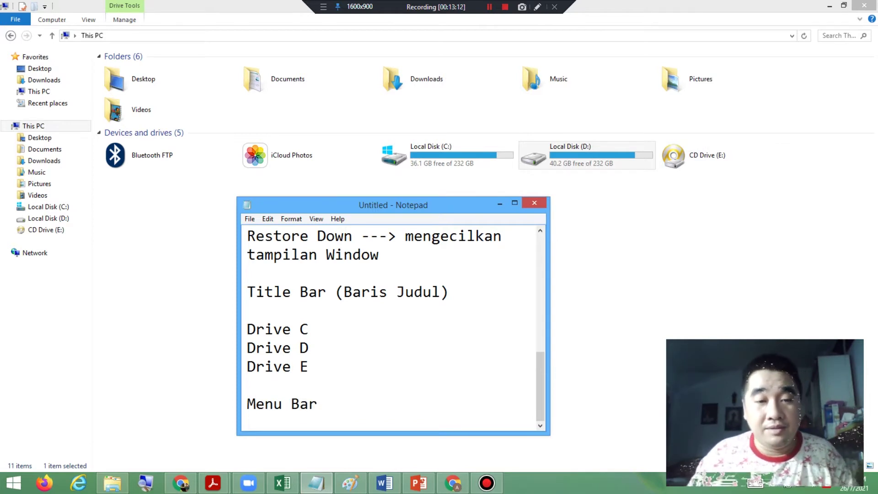
# Switch back to the This PC window, restore it down, enlarge it until all folders and drives fit, and reposition it on the desktop
pyautogui.click(247, 7)
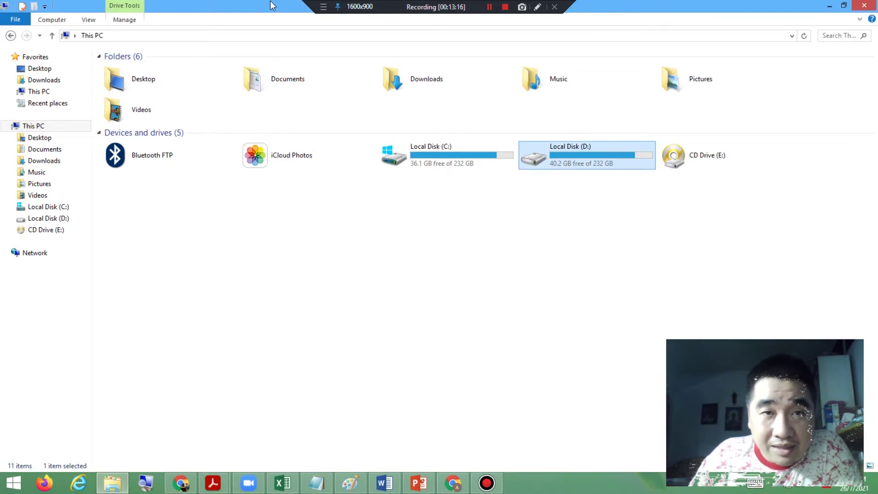
pyautogui.click(844, 9)
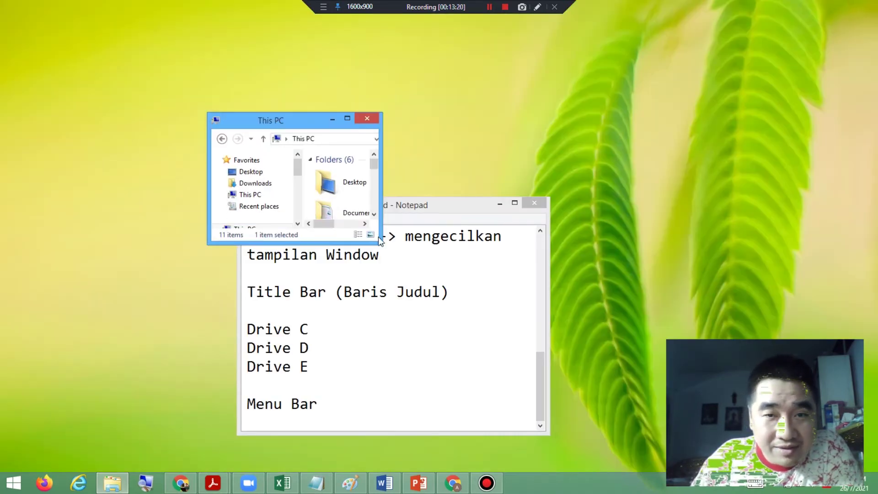
pyautogui.moveTo(383, 250); pyautogui.dragTo(631, 424)
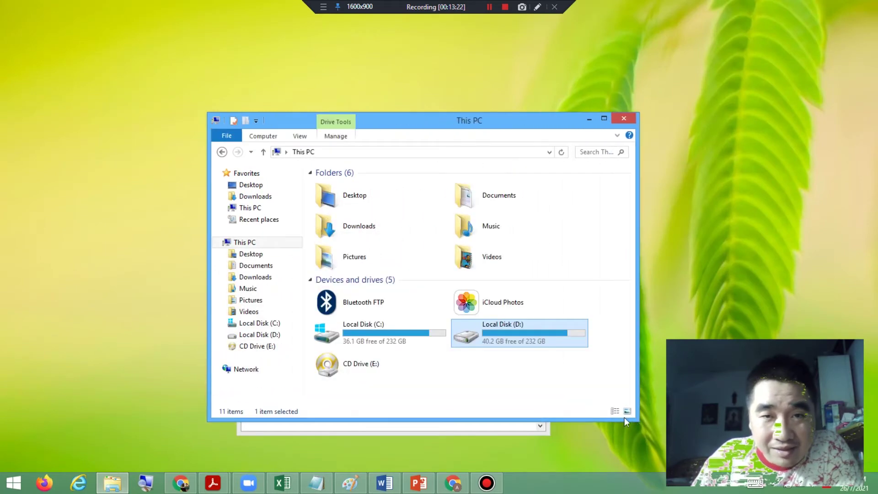
pyautogui.moveTo(401, 124); pyautogui.dragTo(382, 146)
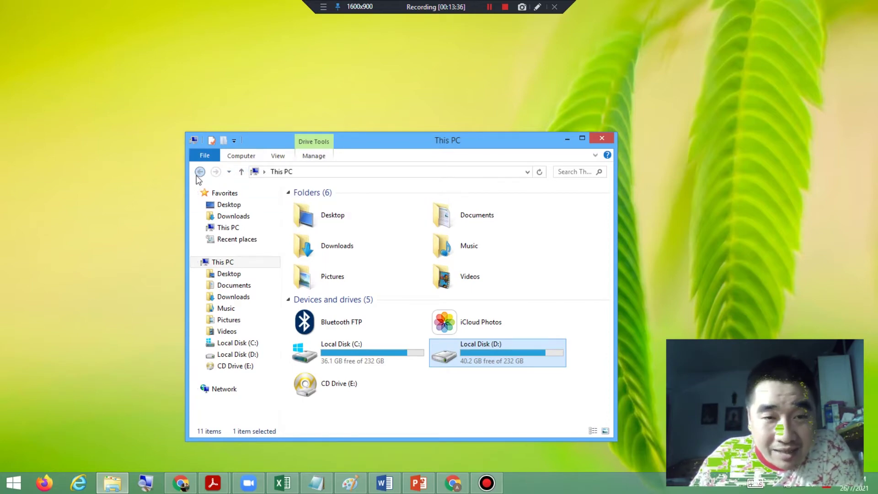
# Open Local Disk (D:), enter the first class 7E folder and go back, and maximize the Explorer window
pyautogui.doubleClick(500, 350)
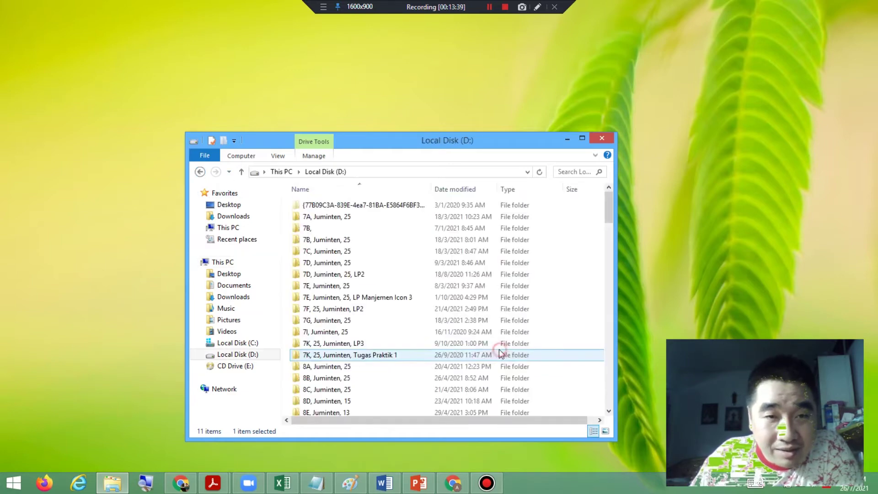
pyautogui.click(337, 286)
pyautogui.doubleClick(337, 286)
pyautogui.click(200, 172)
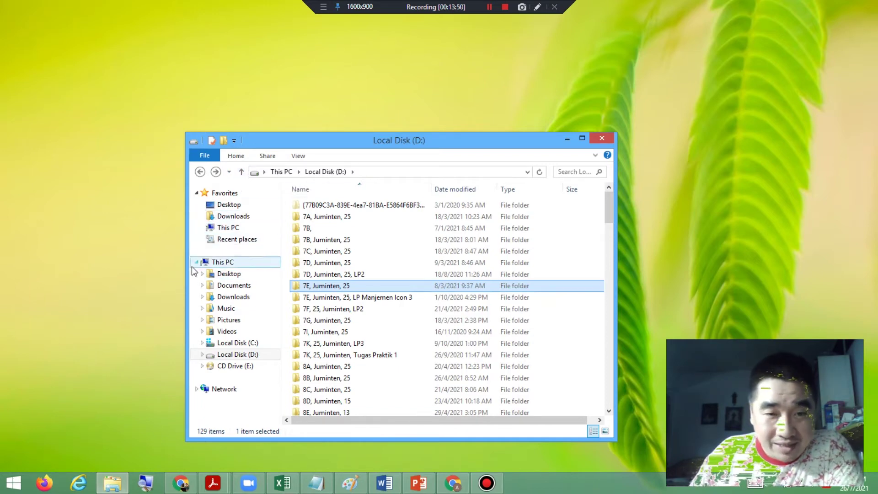
pyautogui.click(582, 139)
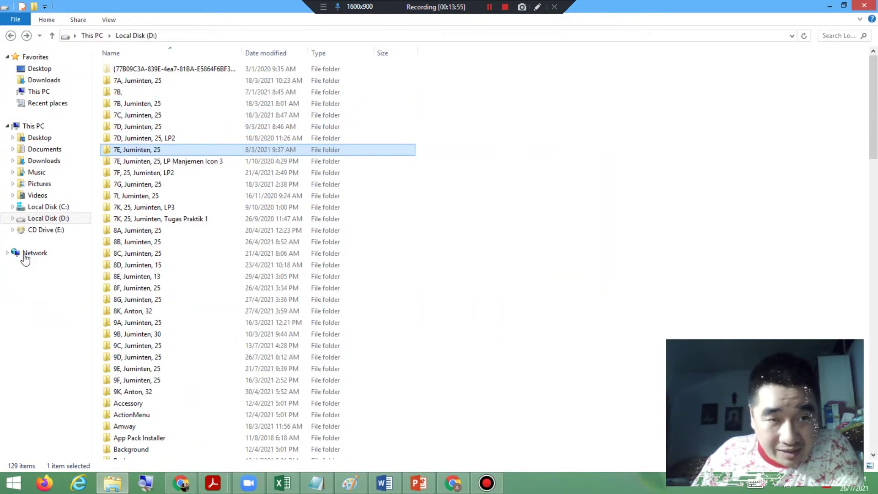
# Switch to the Windows Explorer presentation in PowerPoint and view slide 5, followed by slide 4 with the labelled window parts
pyautogui.click(413, 486)
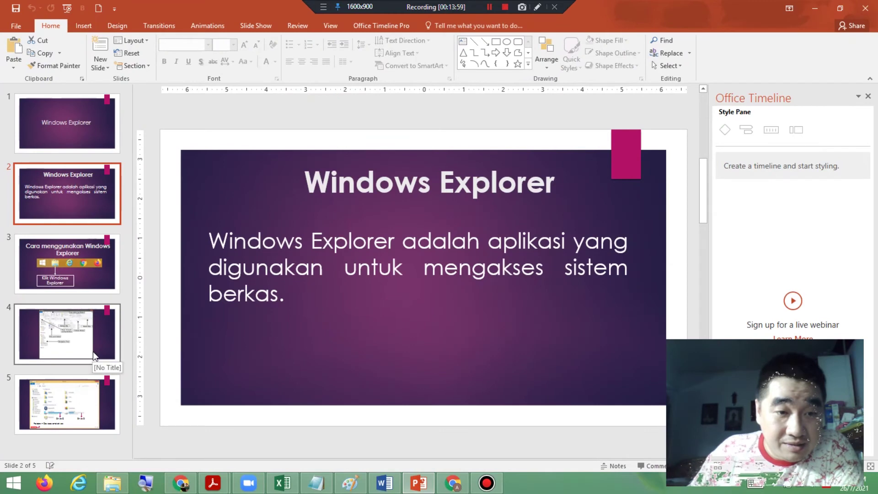
pyautogui.click(68, 382)
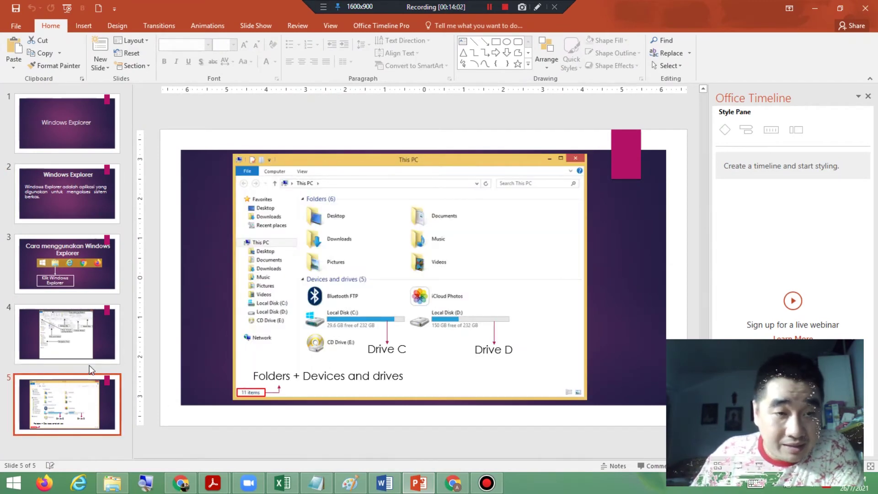
pyautogui.click(84, 331)
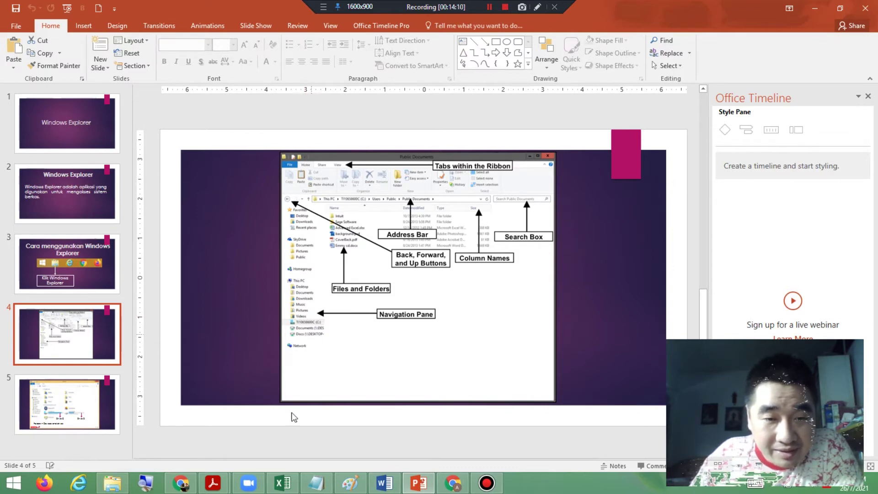
# Return to File Explorer with the Notepad notes over it and add a "Navigation Pane" entry after a blank line below "Menu Bar"
pyautogui.click(112, 483)
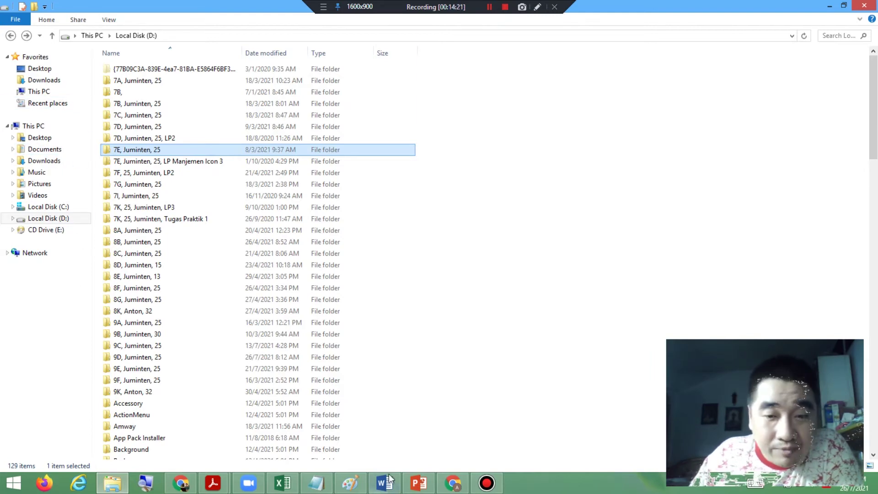
pyautogui.click(317, 486)
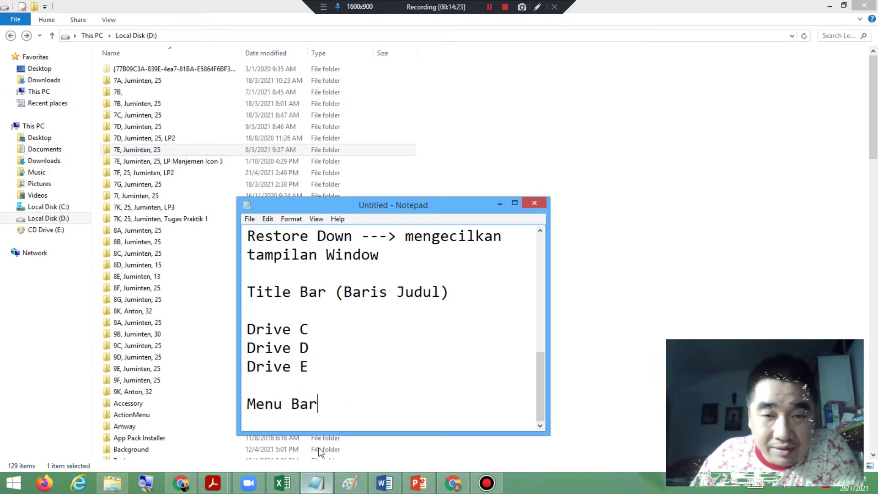
pyautogui.press('Return')
pyautogui.press('Return')
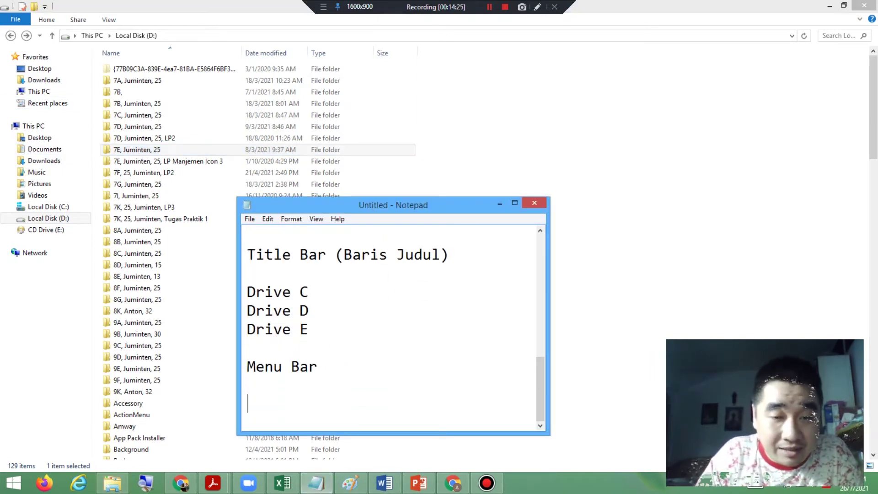
pyautogui.write('Navigation Pane')
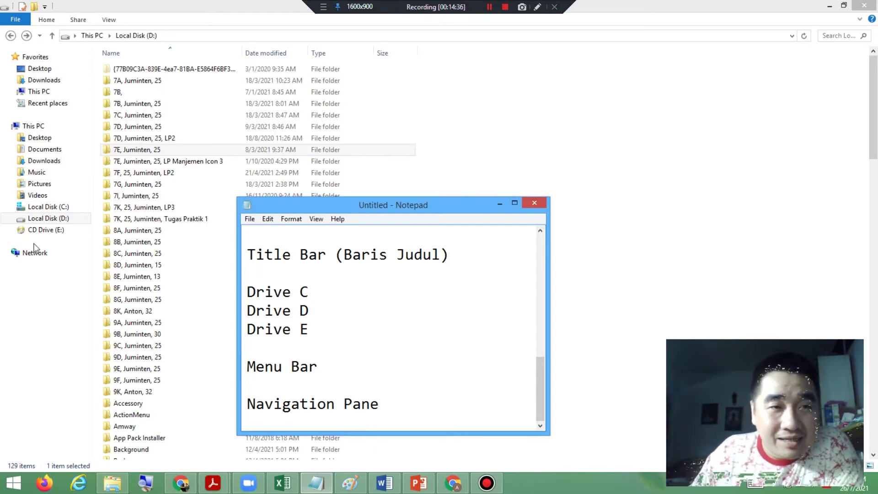
# Return to File Explorer and view the Favorites locations in order: Desktop, Downloads, This PC and Recent places
pyautogui.click(52, 328)
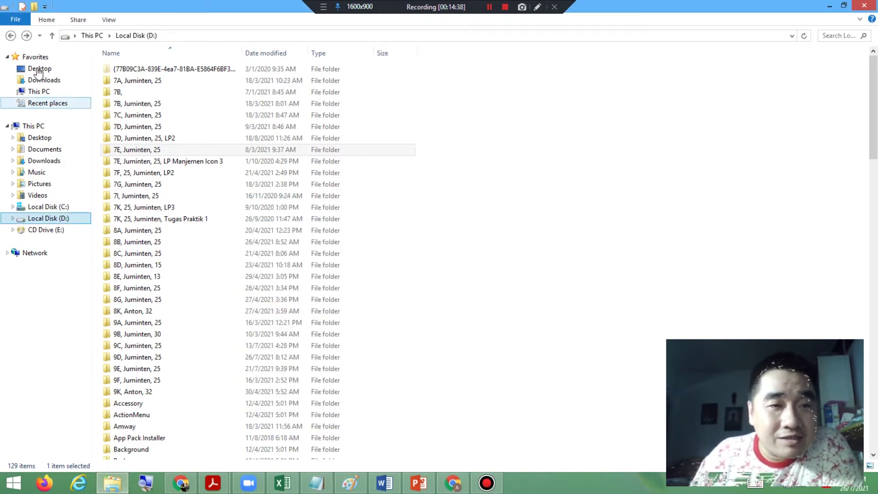
pyautogui.click(39, 69)
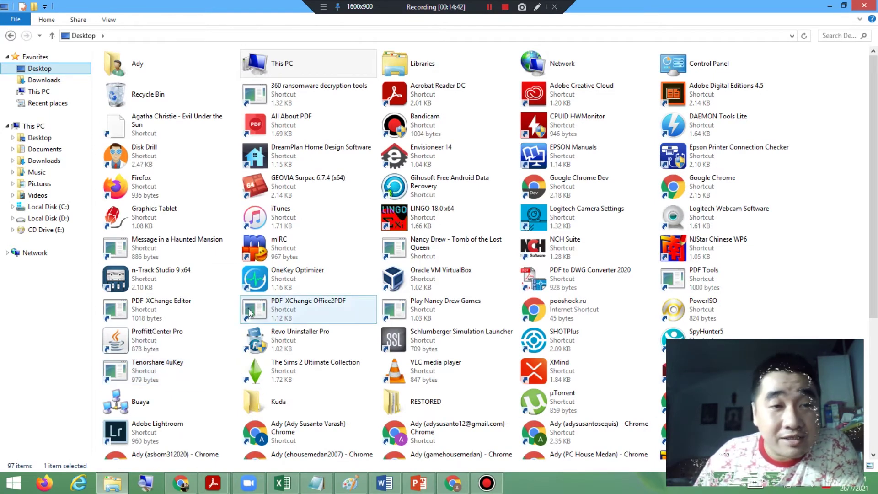
pyautogui.click(53, 82)
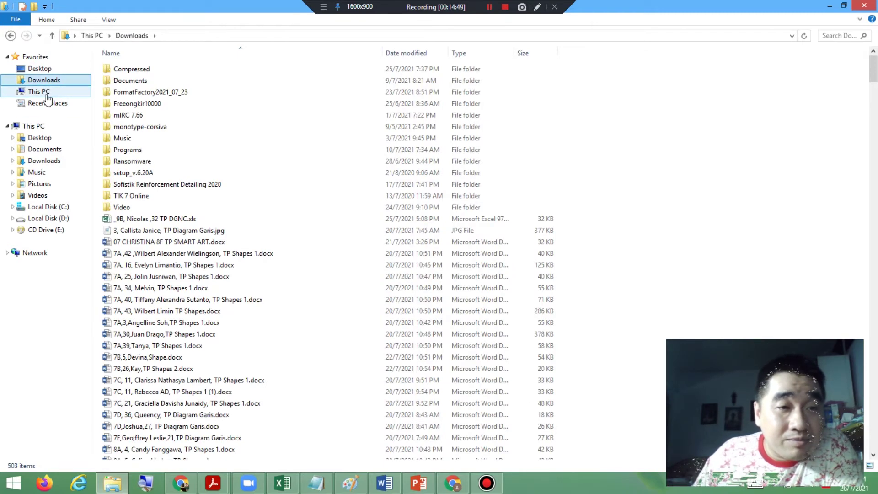
pyautogui.click(48, 99)
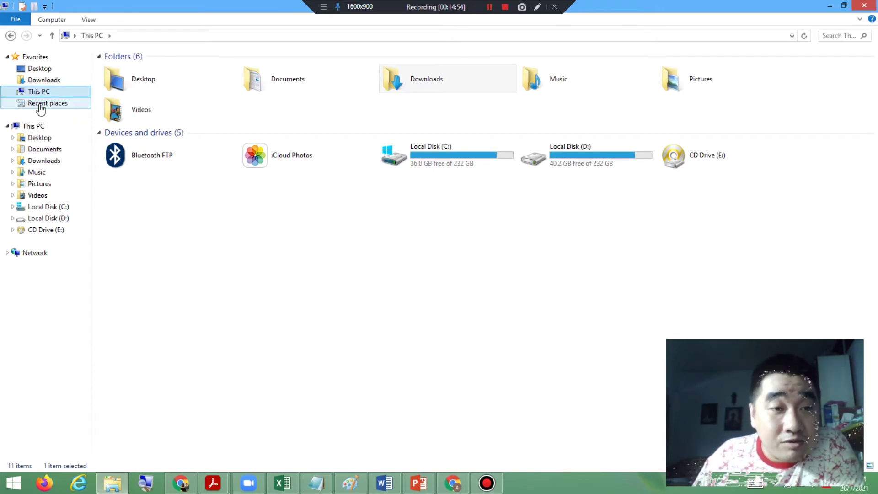
pyautogui.click(40, 107)
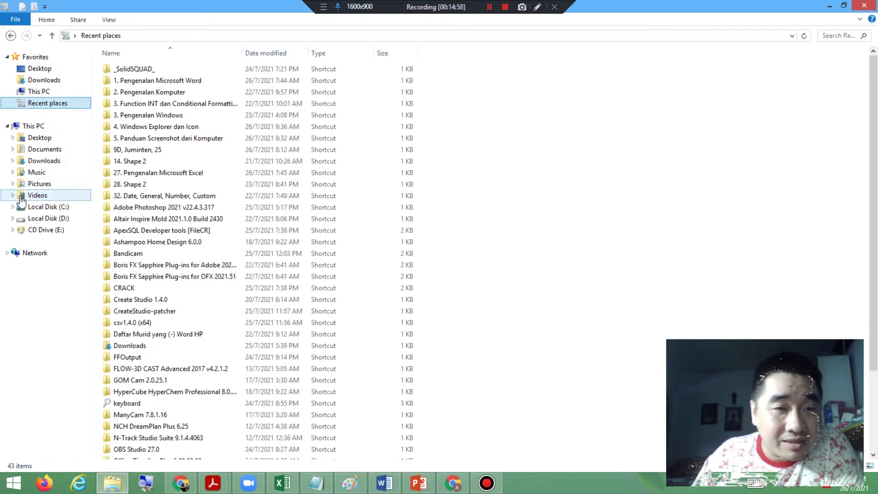
# View the folders under This PC one after another, from Desktop, Documents and Downloads to Music, Pictures and Videos
pyautogui.click(41, 141)
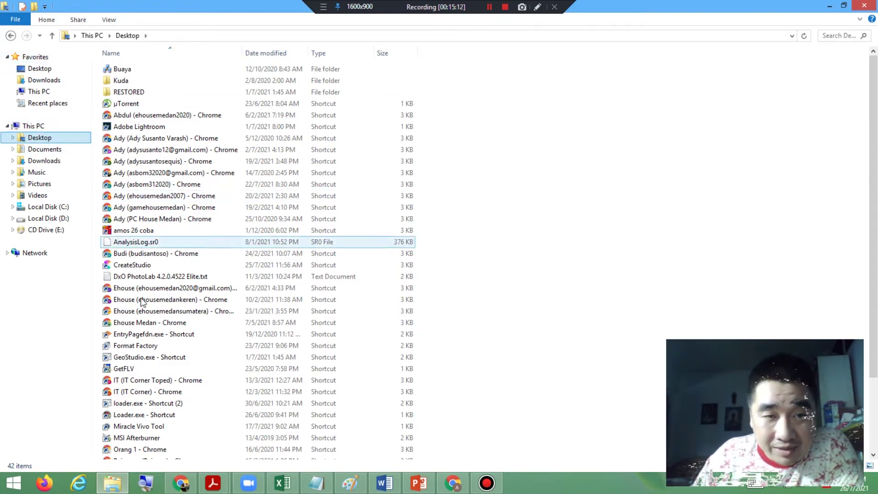
pyautogui.click(44, 152)
pyautogui.click(44, 163)
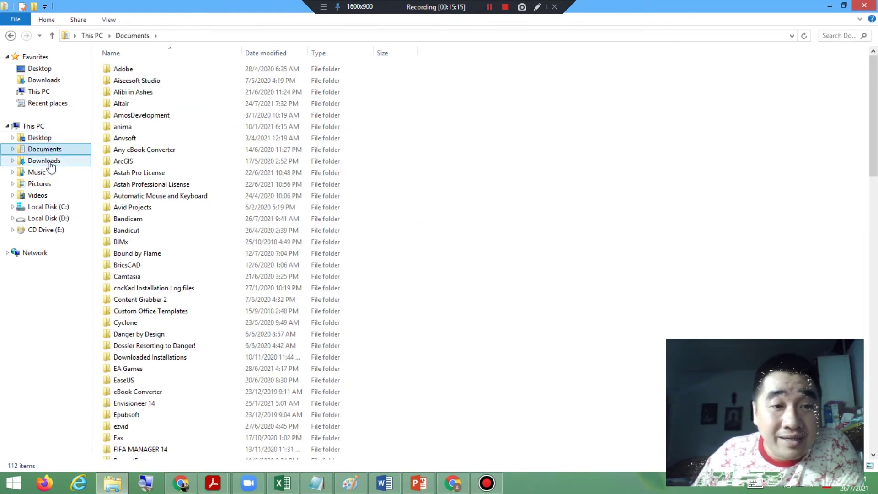
pyautogui.click(40, 173)
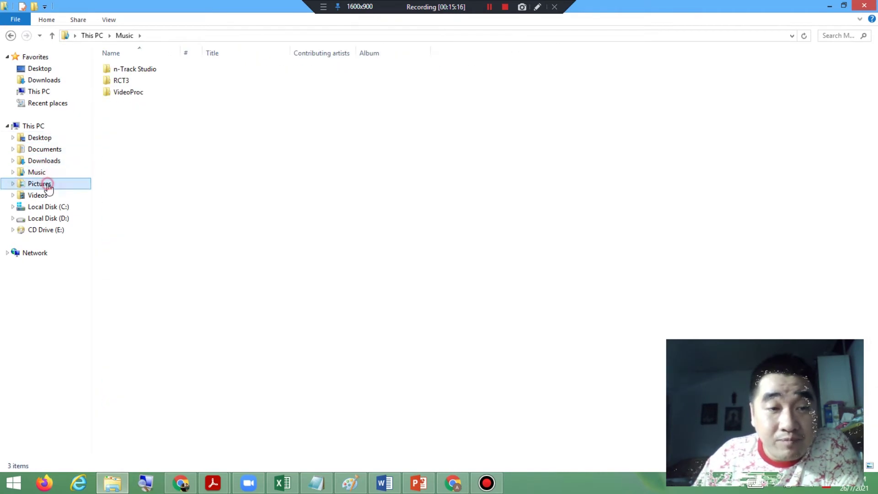
pyautogui.click(43, 183)
pyautogui.click(44, 196)
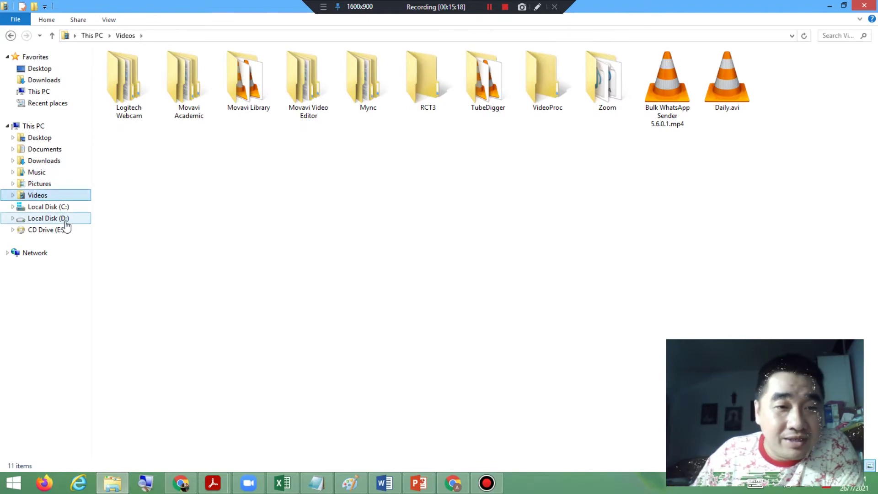
# View Local Disk (C:) and Local Disk (D:), try to open CD Drive (E:), and dismiss the disk request
pyautogui.click(56, 208)
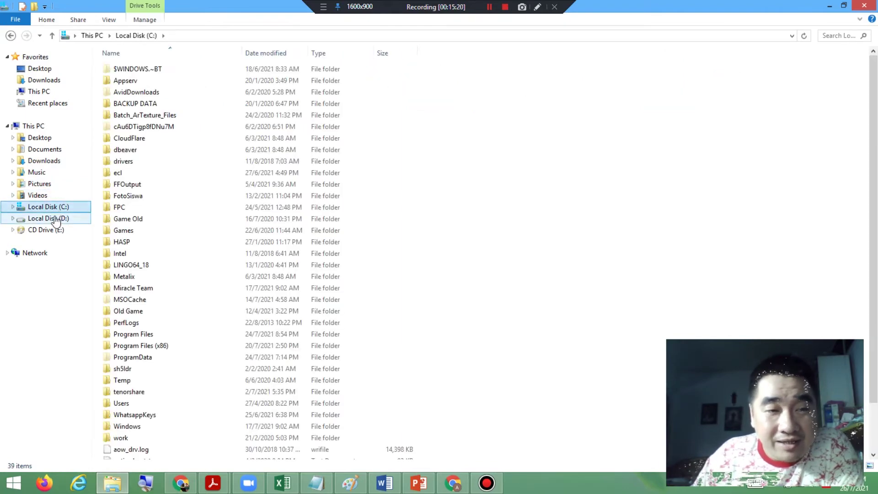
pyautogui.click(56, 219)
pyautogui.click(48, 231)
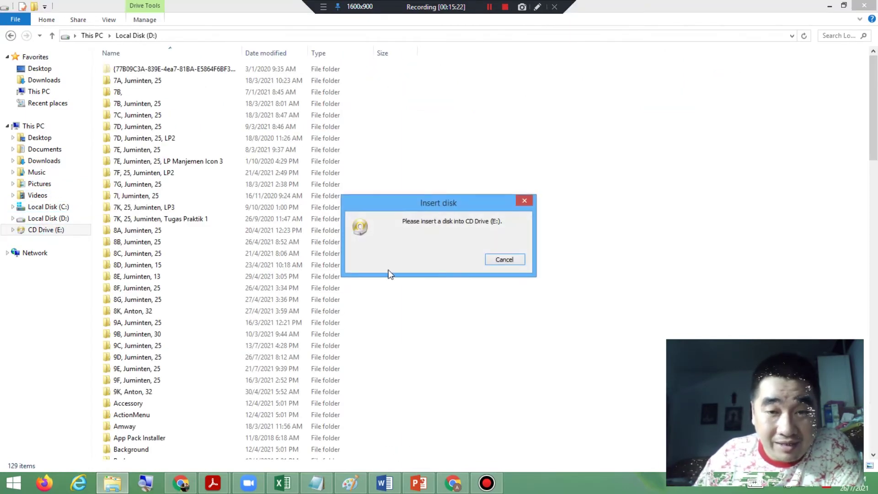
pyautogui.click(504, 261)
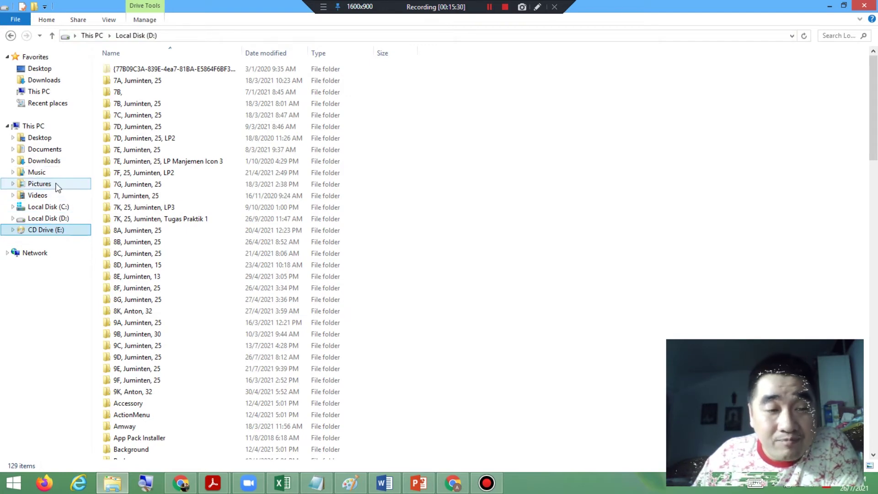
# Revisit the Pictures, Videos, Music, Downloads and Documents folders under This PC to show what each one stores
pyautogui.click(42, 184)
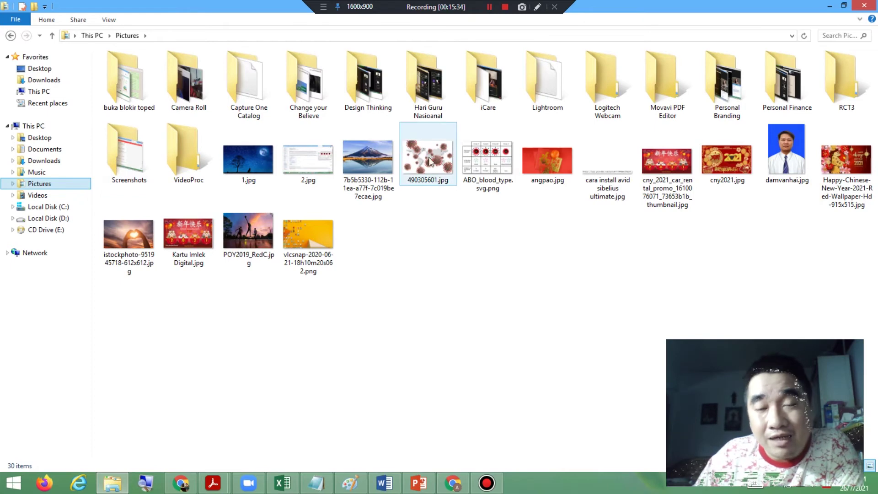
pyautogui.click(55, 196)
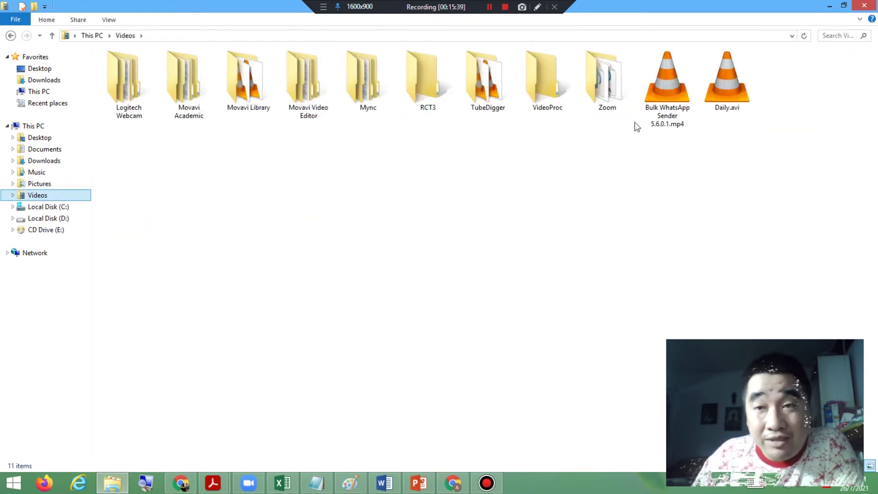
pyautogui.click(46, 176)
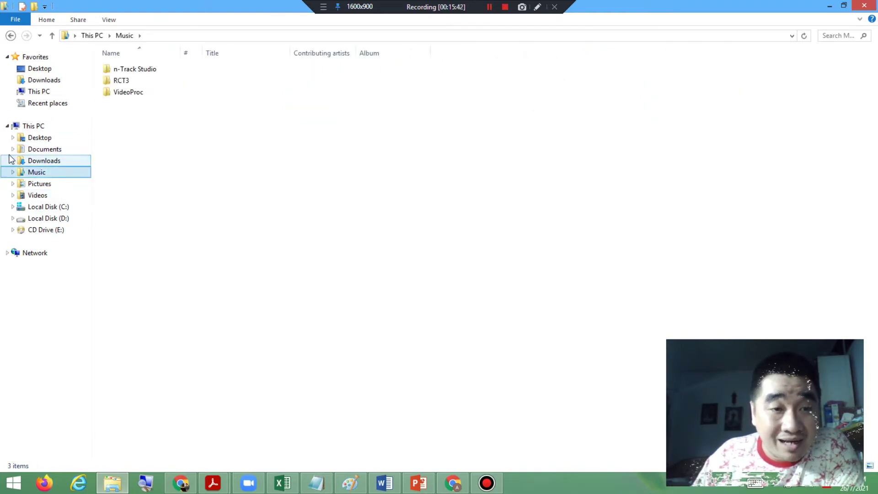
pyautogui.click(44, 165)
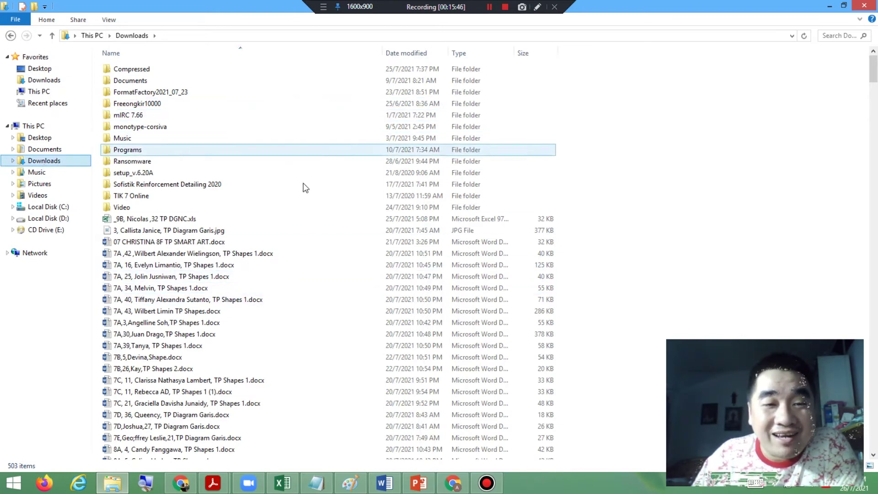
pyautogui.click(53, 151)
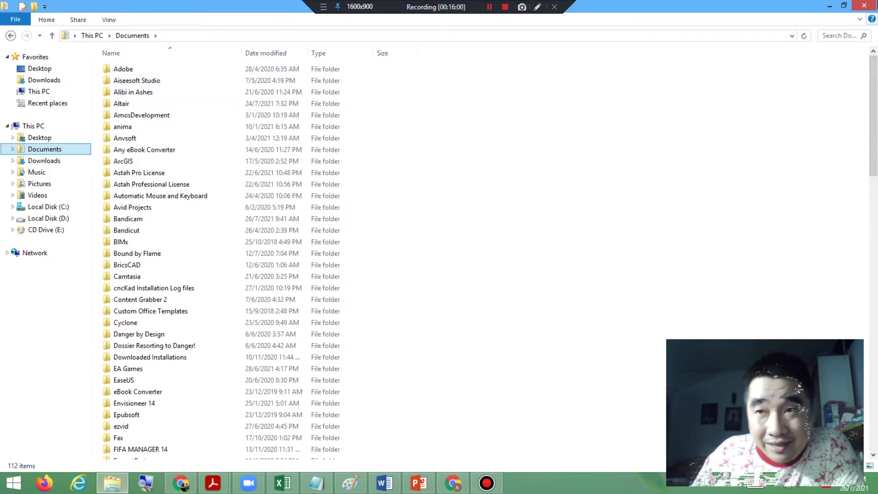
# Minimize the File Explorer, PowerPoint and Notepad windows and turn on the display of desktop icons
pyautogui.click(830, 6)
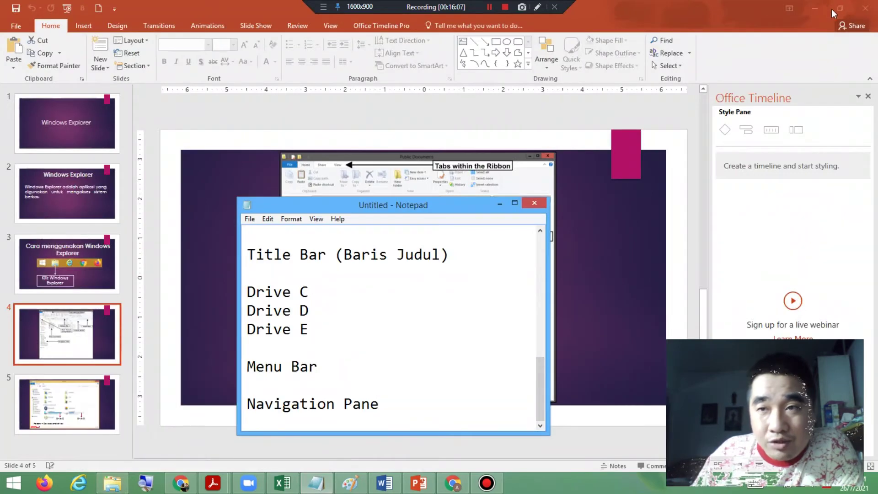
pyautogui.click(824, 9)
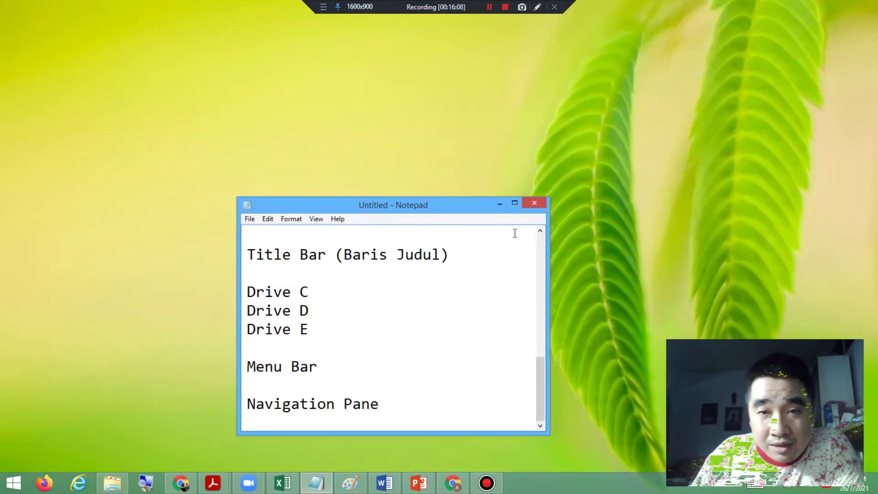
pyautogui.click(499, 204)
pyautogui.rightClick(479, 135)
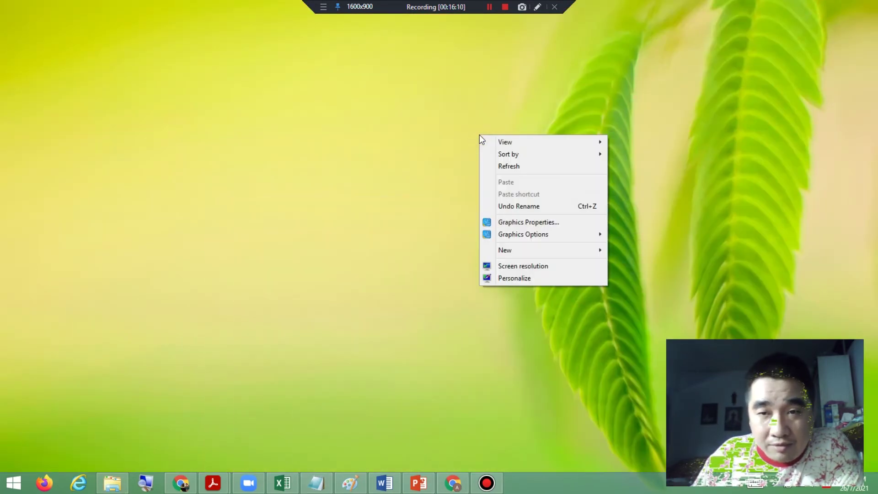
pyautogui.moveTo(543, 143)
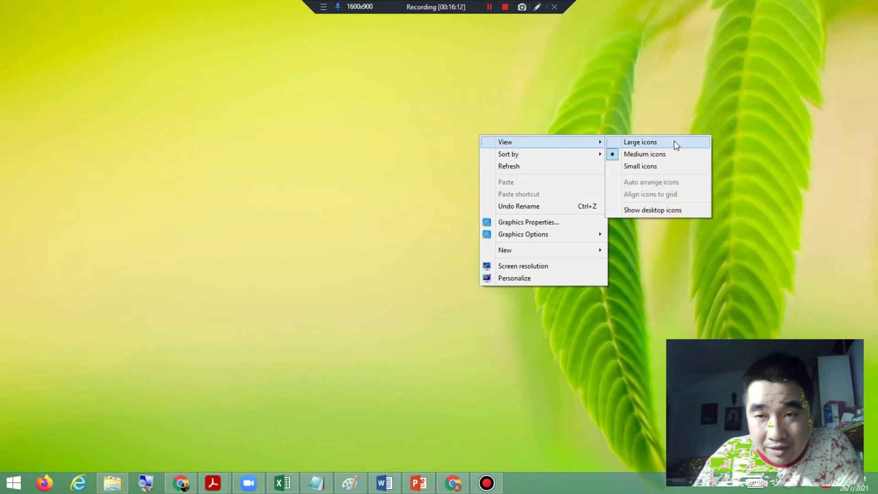
pyautogui.click(650, 210)
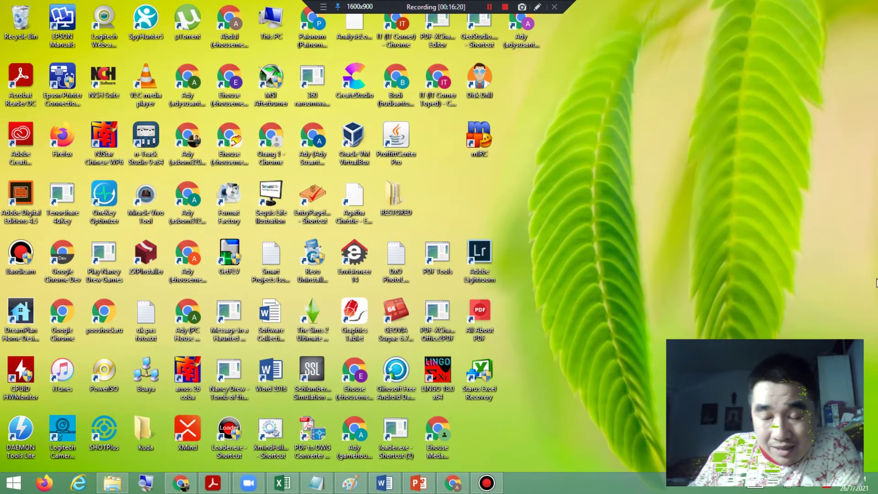
# Add the line "Screenshots ---> menangkap layar" below Navigation Pane in the Notepad notes, and minimize Notepad
pyautogui.click(317, 483)
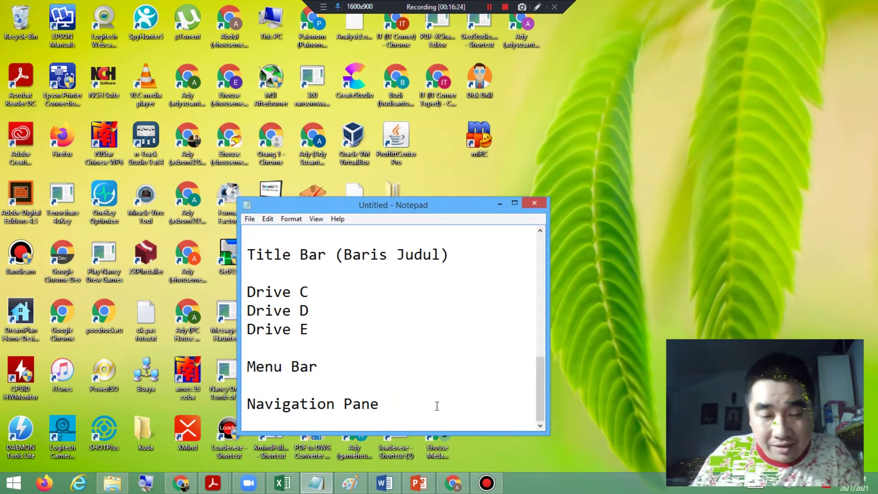
pyautogui.press('Return')
pyautogui.press('Return')
pyautogui.write('Sc')
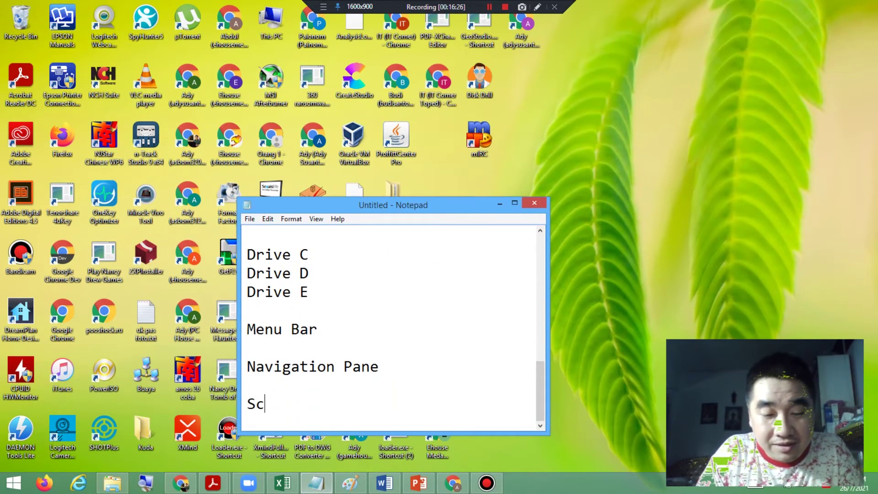
pyautogui.write('reenshots ---')
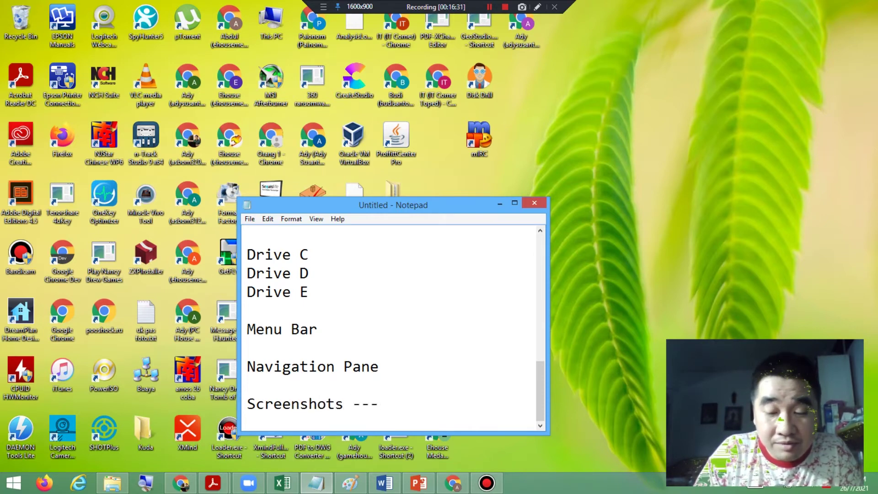
pyautogui.write('> mena')
pyautogui.press('BackSpace')
pyautogui.write('enam')
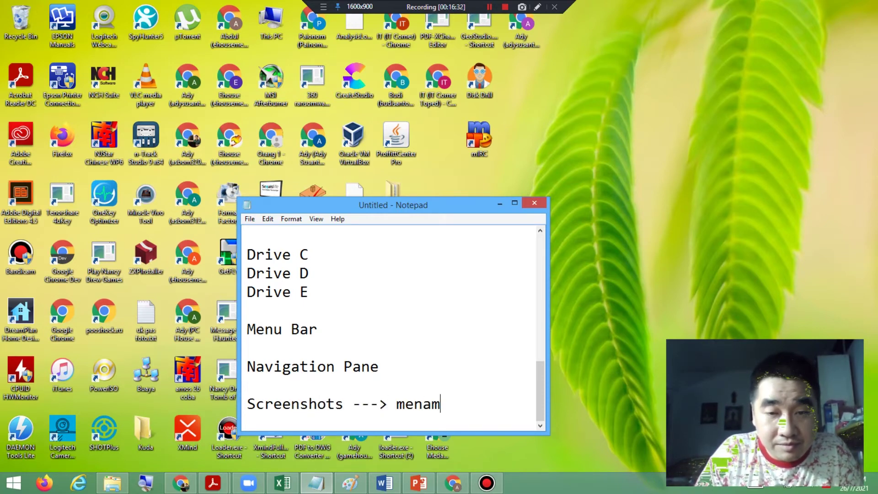
pyautogui.press('BackSpace')
pyautogui.write('ngkap layar')
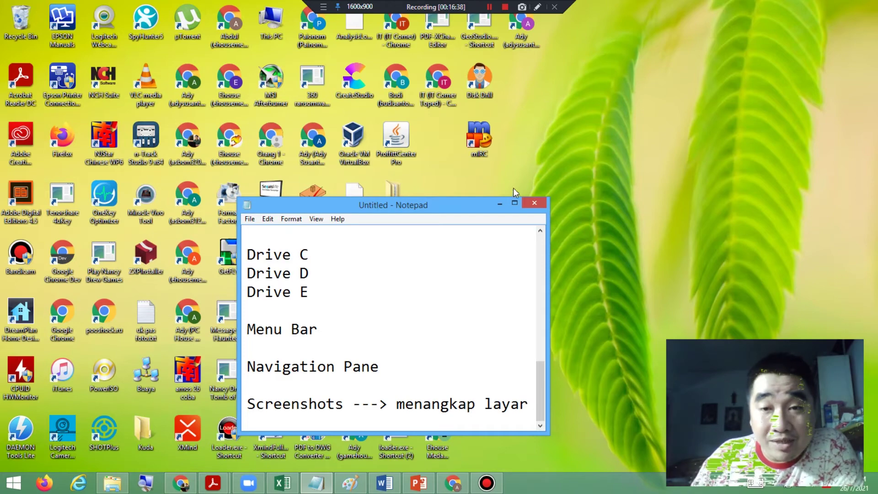
pyautogui.click(500, 204)
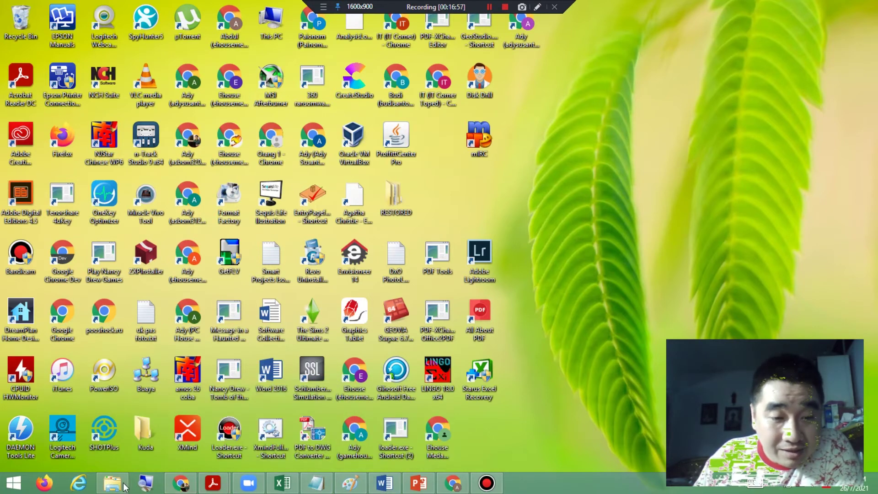
# Switch to File Explorer and open the TIK 2020-2021 folder inside SMP Meth 3 on Local Disk (D:)
pyautogui.moveTo(118, 487)
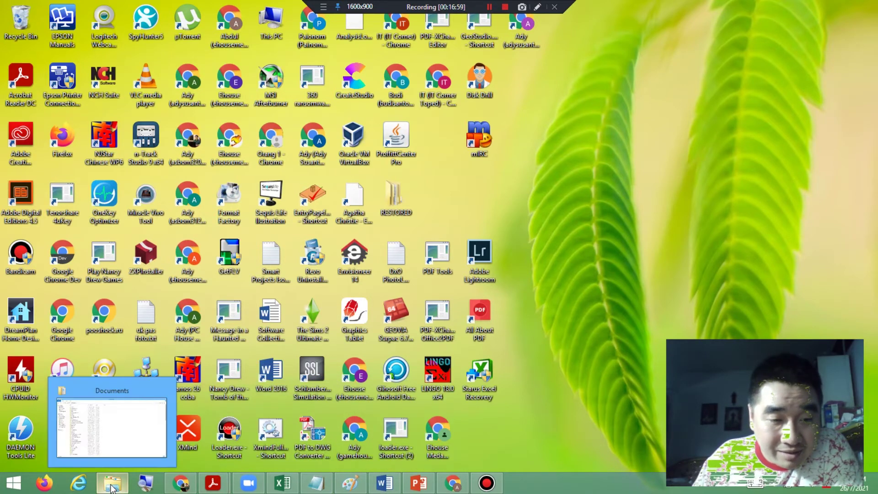
pyautogui.click(114, 485)
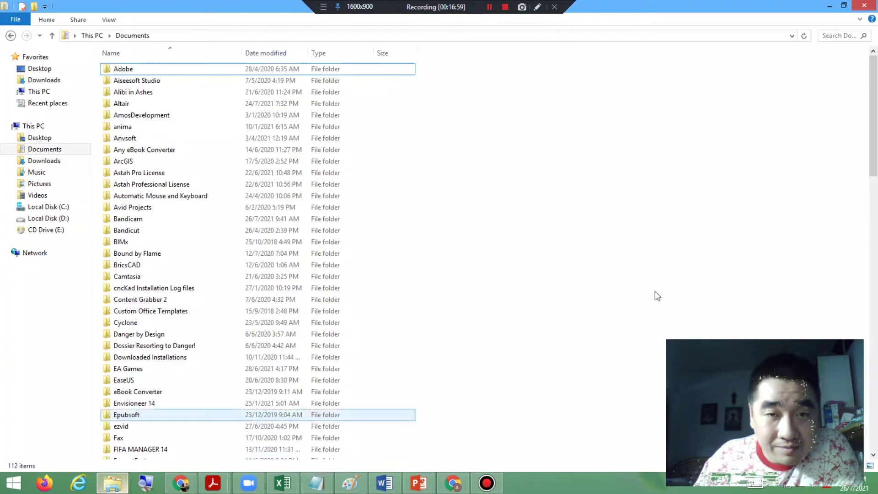
pyautogui.click(51, 220)
pyautogui.moveTo(872, 128); pyautogui.dragTo(872, 336)
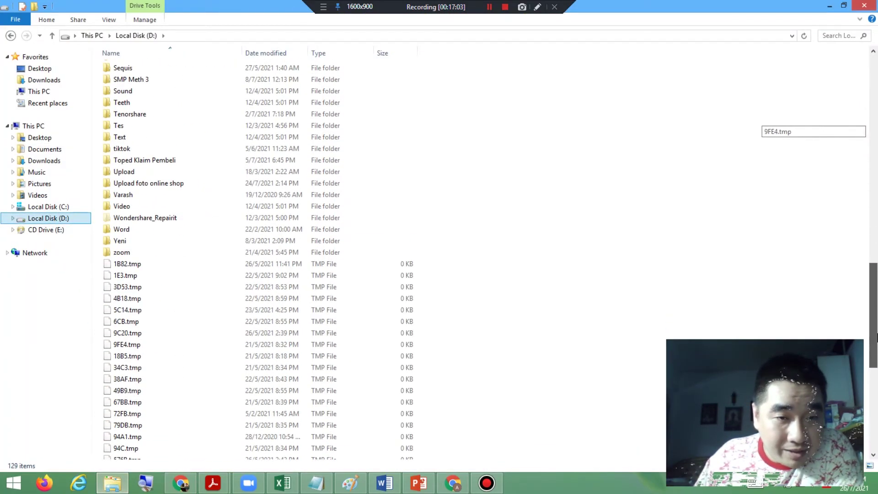
pyautogui.doubleClick(151, 82)
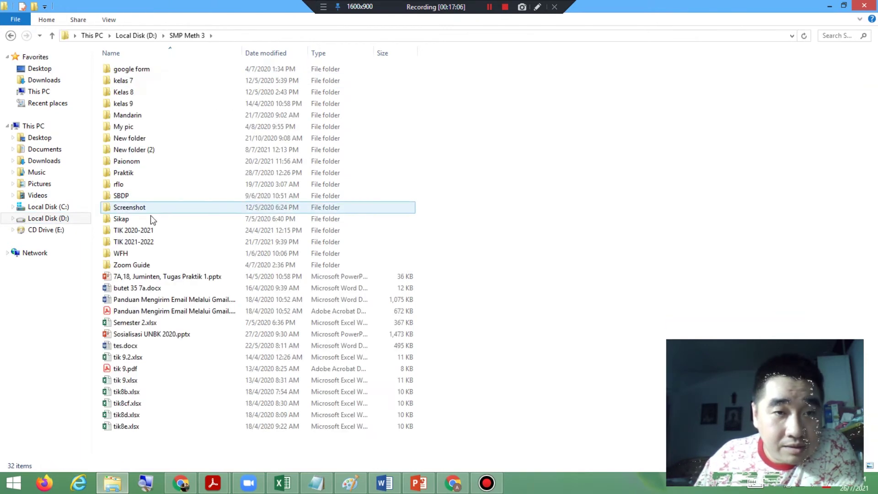
pyautogui.click(136, 232)
pyautogui.doubleClick(136, 231)
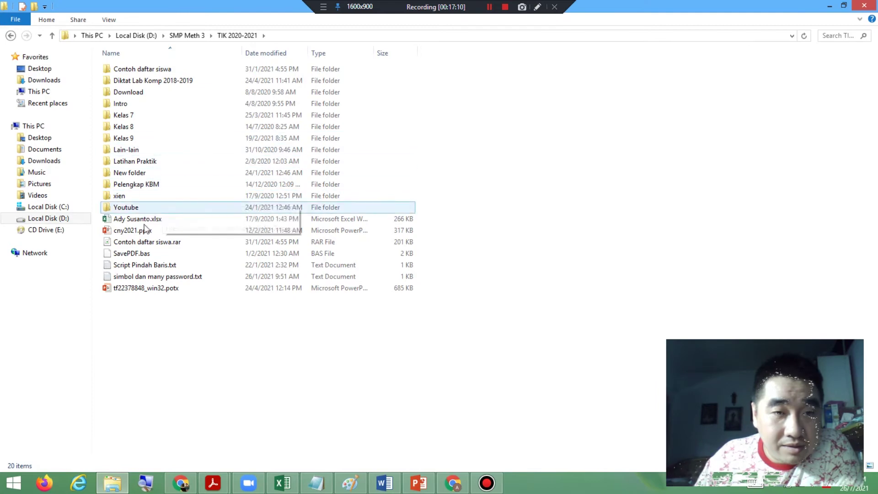
# Open the Kelas 7 folder and its Semester 1 subfolder
pyautogui.click(147, 115)
pyautogui.doubleClick(148, 115)
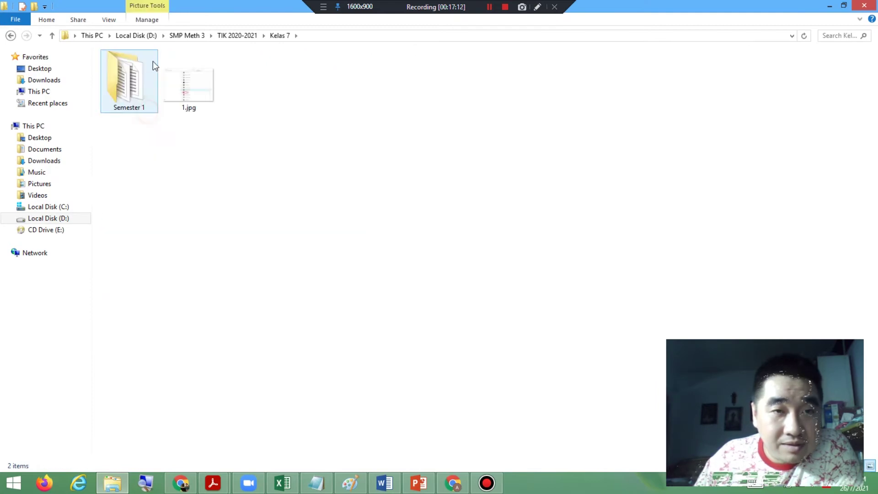
pyautogui.click(151, 93)
pyautogui.doubleClick(150, 92)
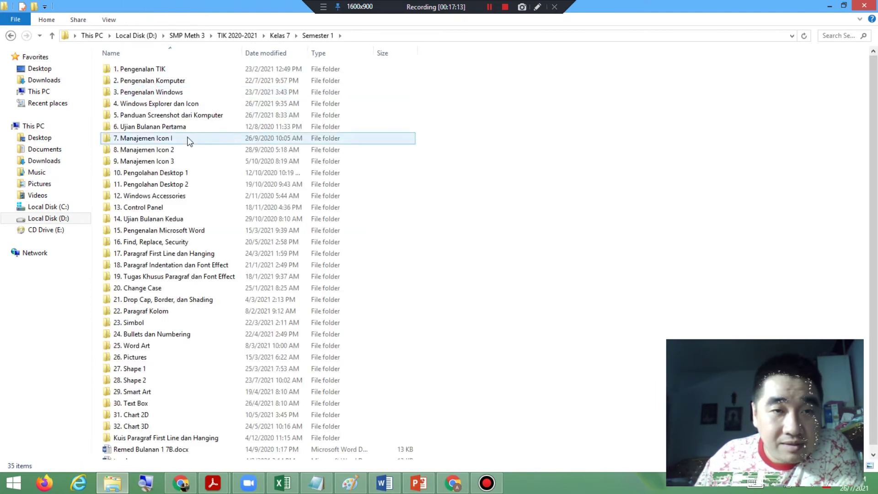
# Check the 4. Windows Explorer dan Icon folder, and open Panduan screenshot pada Windows 7.pdf from 5. Panduan Screenshot dari Komputer
pyautogui.doubleClick(176, 104)
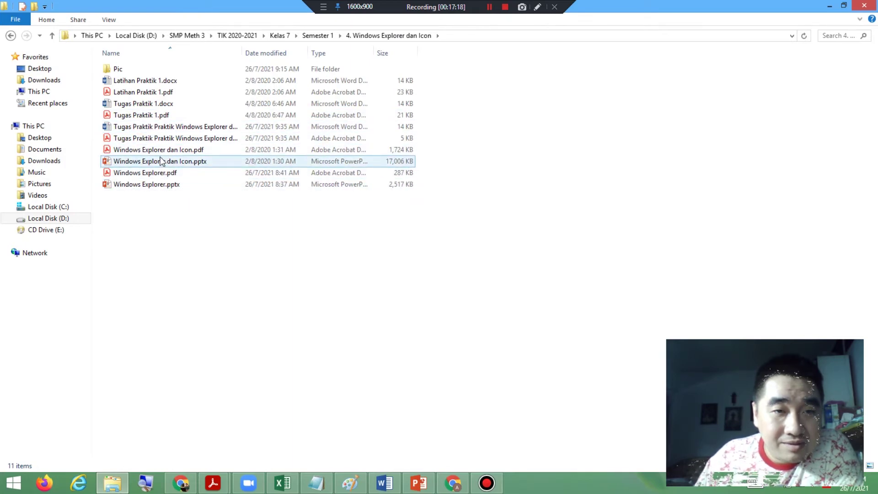
pyautogui.click(317, 35)
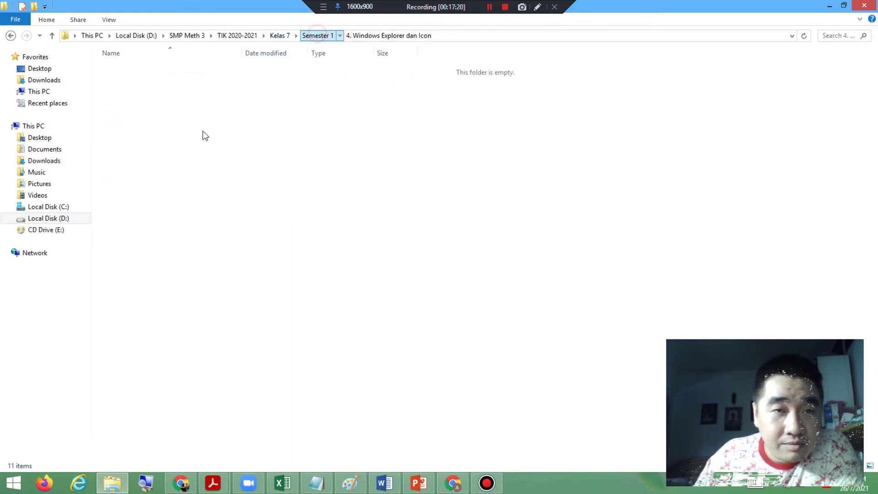
pyautogui.doubleClick(182, 115)
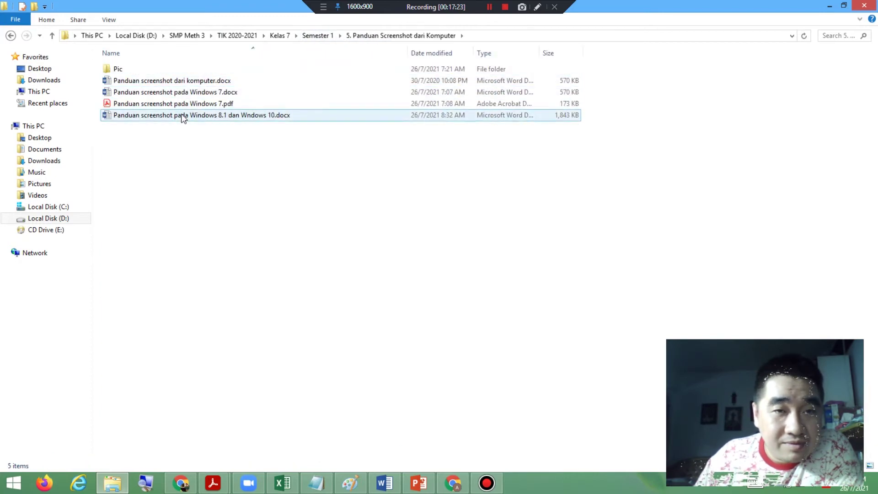
pyautogui.doubleClick(192, 104)
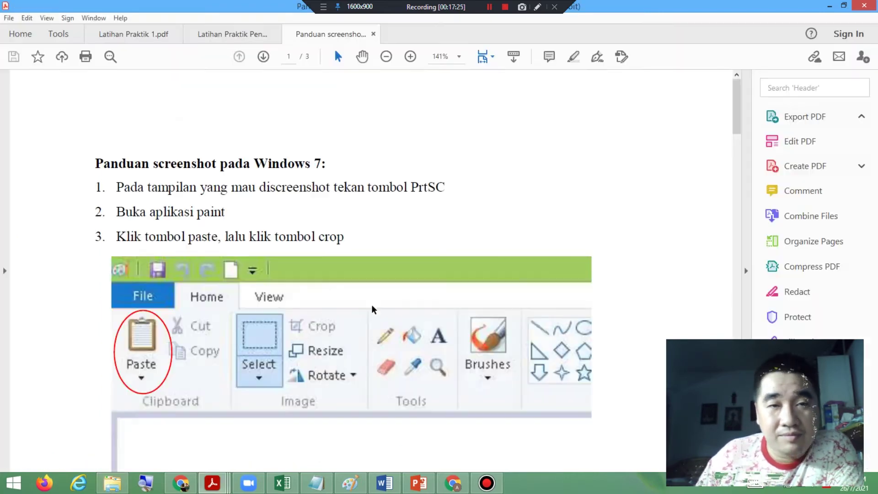
# Highlight "PrtSC" in the guide's first instruction, and minimize the PDF and File Explorer to show the desktop
pyautogui.scroll(-3, 346, 254)
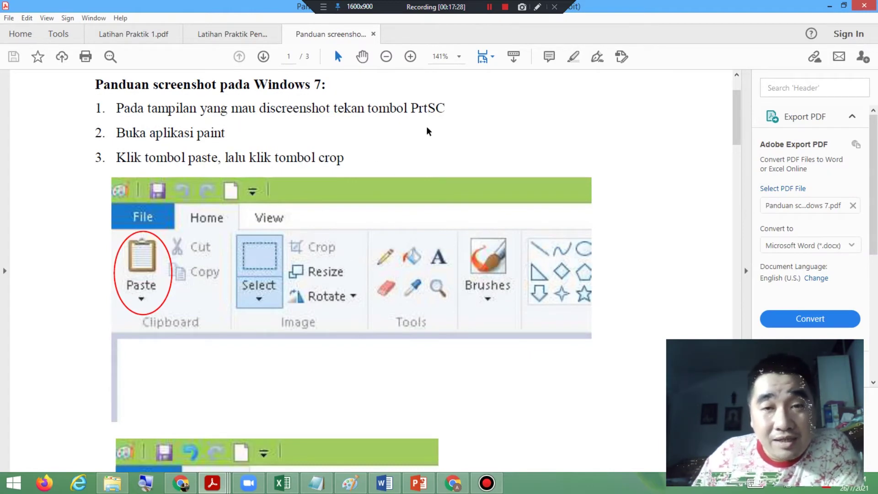
pyautogui.moveTo(411, 109); pyautogui.dragTo(447, 114)
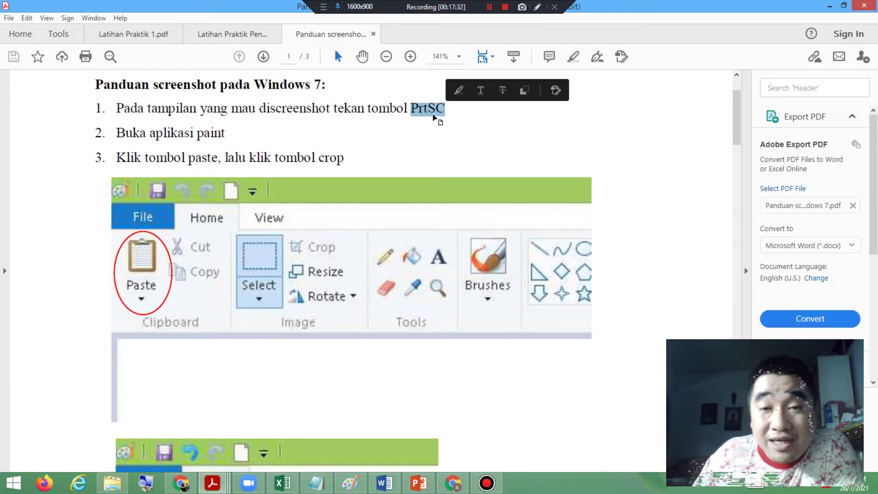
pyautogui.click(830, 6)
pyautogui.click(832, 6)
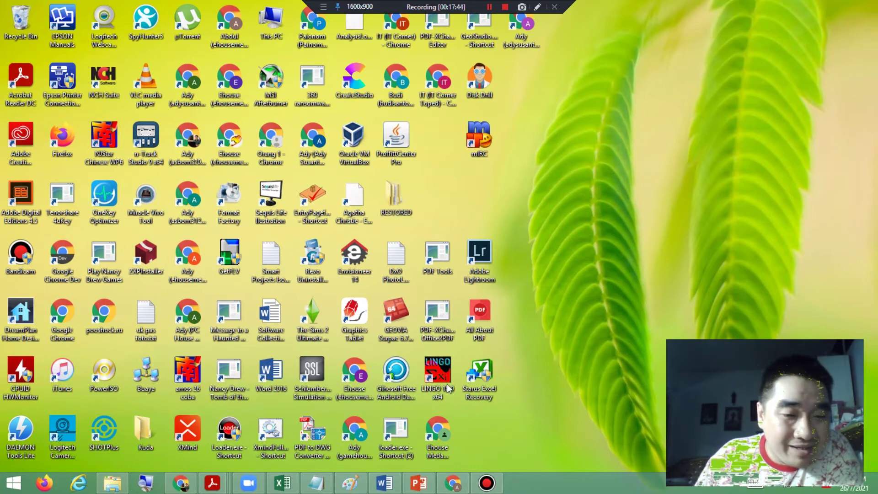
pyautogui.press('super+c')
pyautogui.press('Escape')
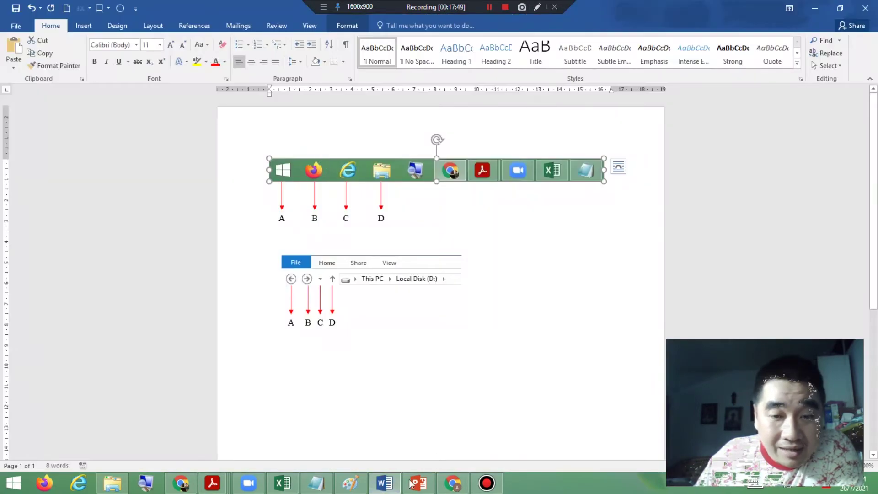
pyautogui.click(390, 485)
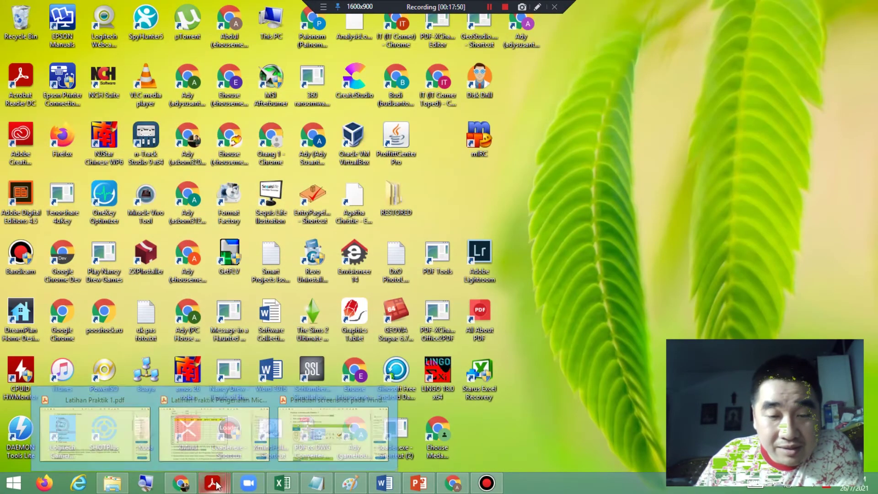
# Return to the Windows 7 screenshot guide in Acrobat Reader and highlight its second instruction, "Buka aplikasi paint"
pyautogui.moveTo(212, 483)
pyautogui.click(338, 422)
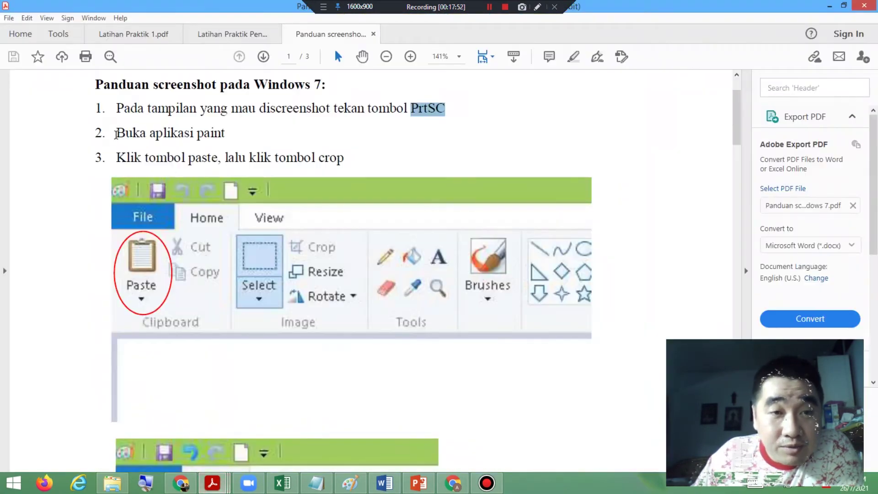
pyautogui.moveTo(115, 133); pyautogui.dragTo(224, 135)
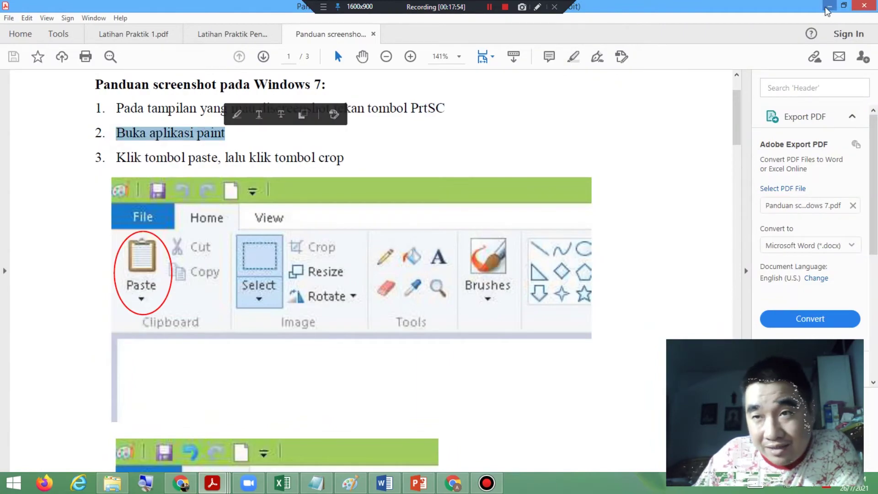
# Minimize the guide, open Paint through a Windows search for "paint", and paste the captured desktop screenshot onto the canvas
pyautogui.click(829, 6)
pyautogui.moveTo(876, 3)
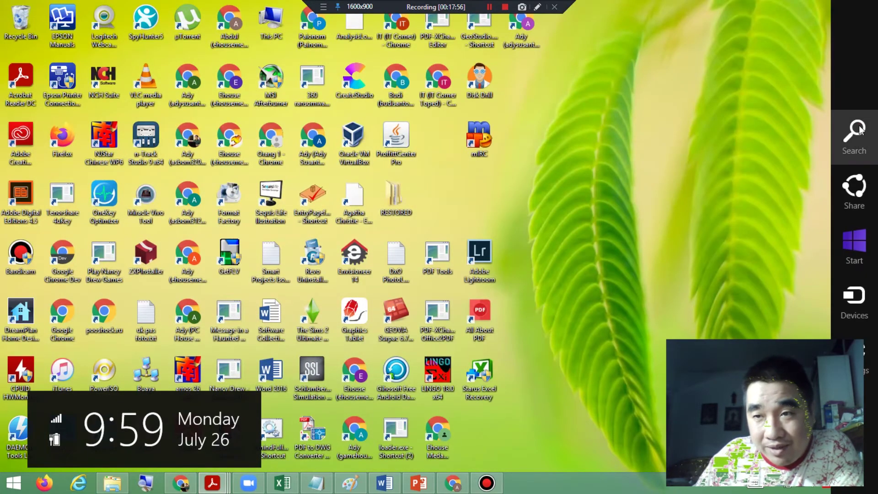
pyautogui.click(863, 135)
pyautogui.write('p')
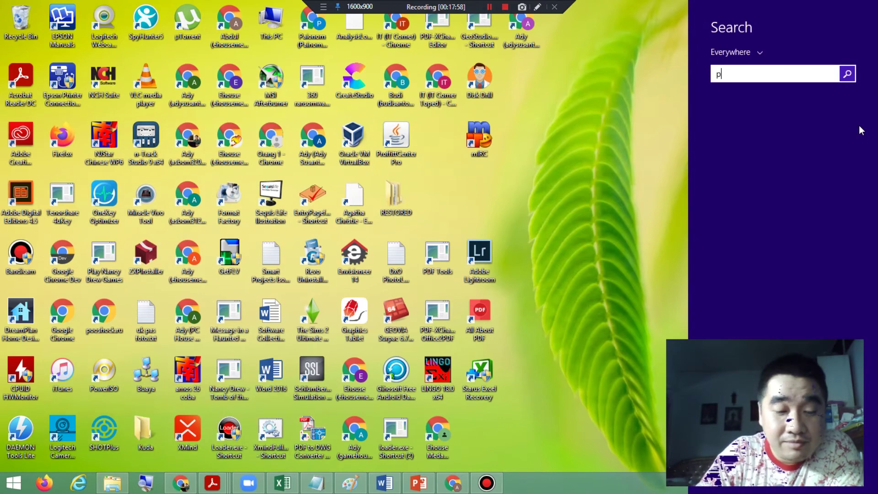
pyautogui.write('aint')
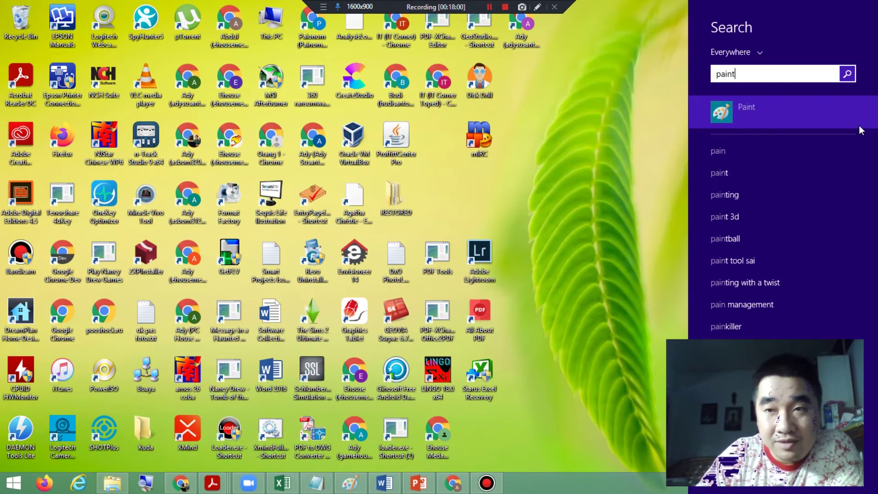
pyautogui.click(754, 118)
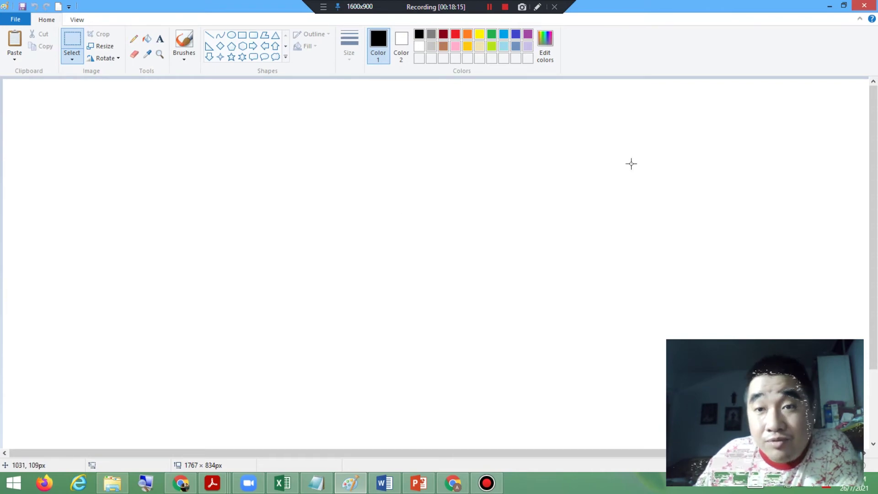
pyautogui.click(14, 44)
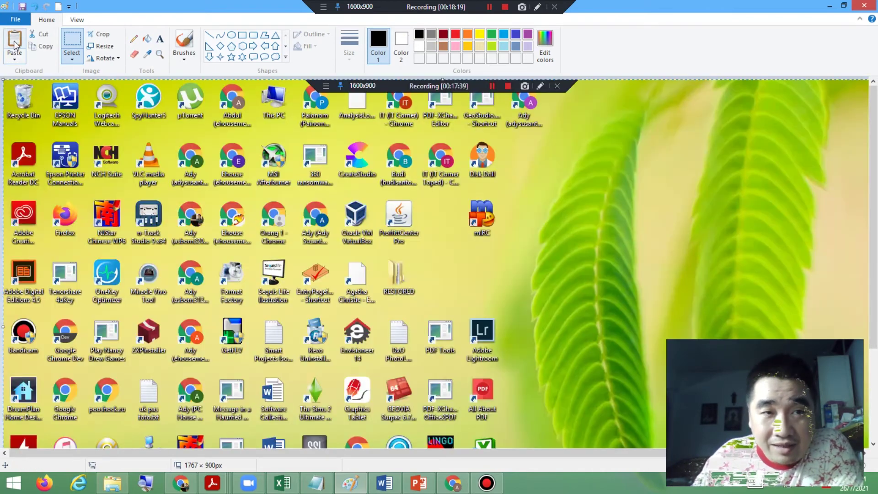
pyautogui.scroll(-3, 598, 285)
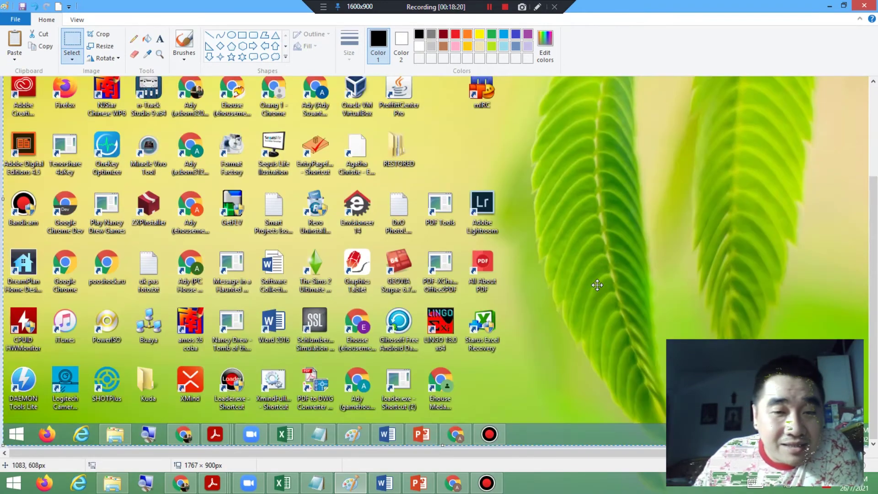
# Begin saving the pasted desktop screenshot as a JPEG picture, with the Pictures folder as the destination
pyautogui.scroll(3, 597, 285)
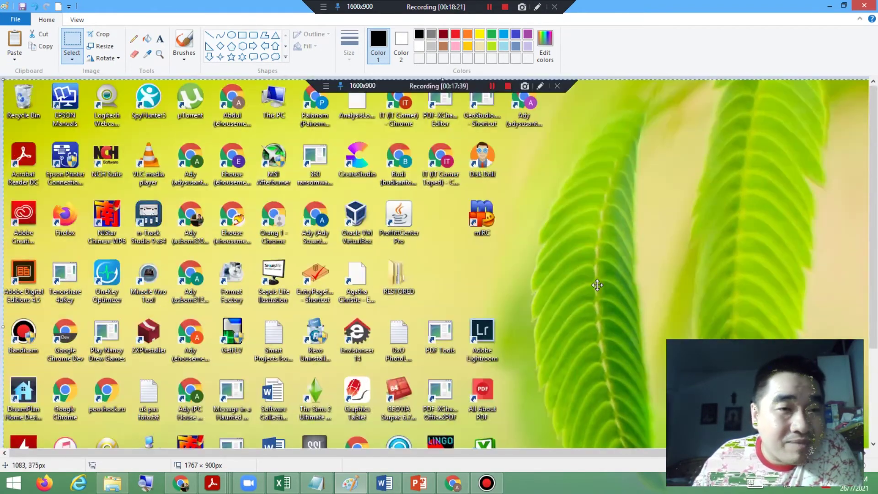
pyautogui.click(8, 19)
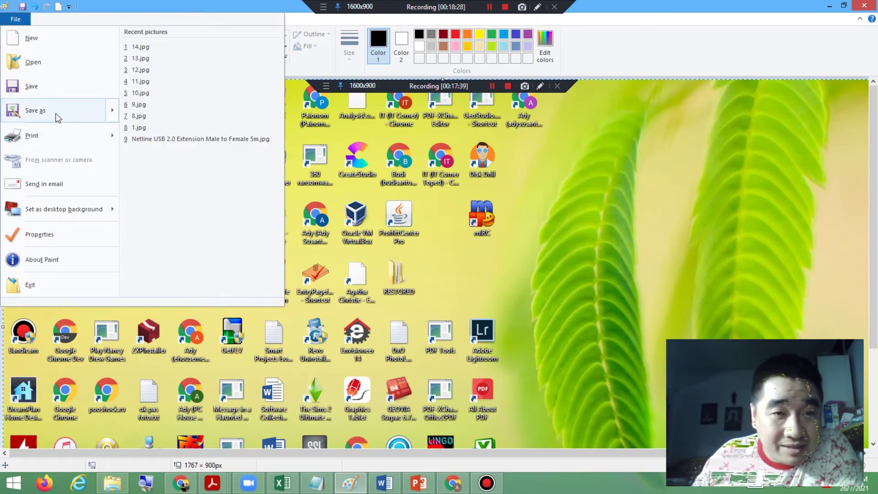
pyautogui.moveTo(58, 118)
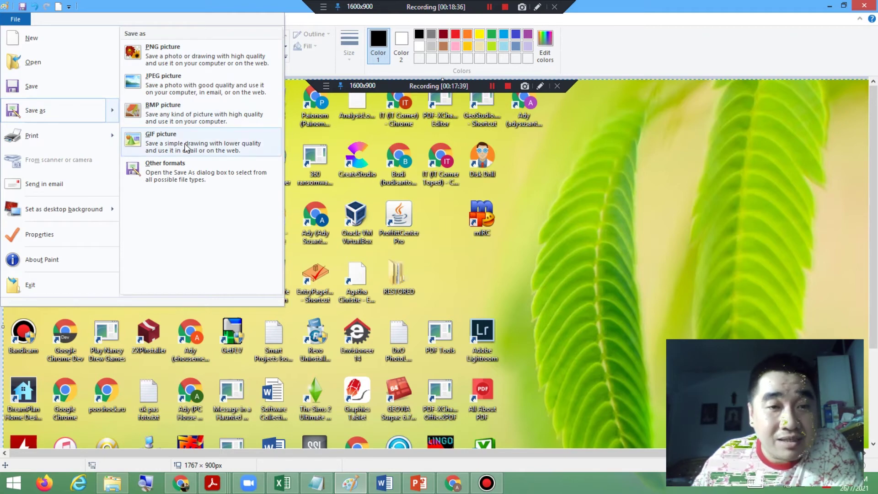
pyautogui.click(181, 90)
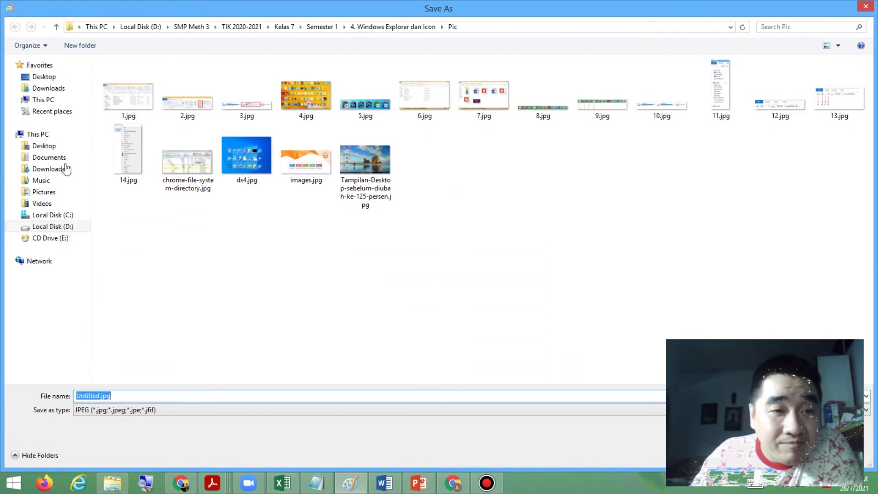
pyautogui.click(59, 194)
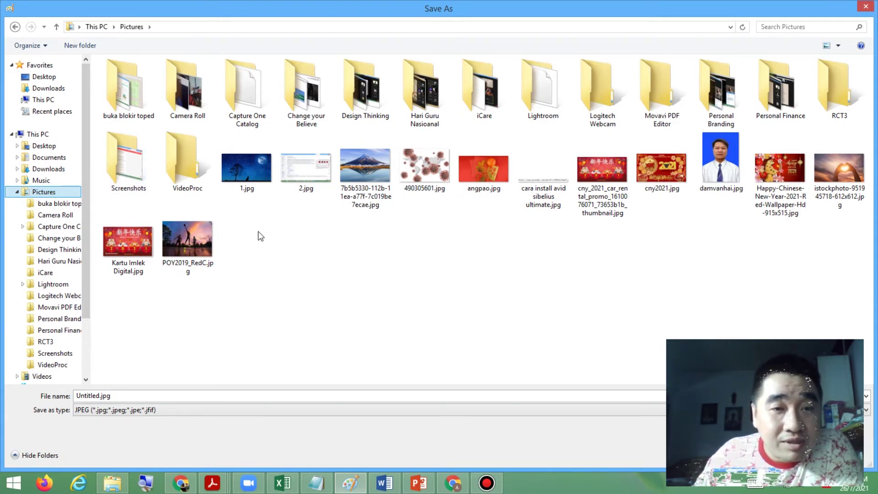
# Create a folder named "Hasil Screenshots" inside Pictures and open it as the save location
pyautogui.click(81, 47)
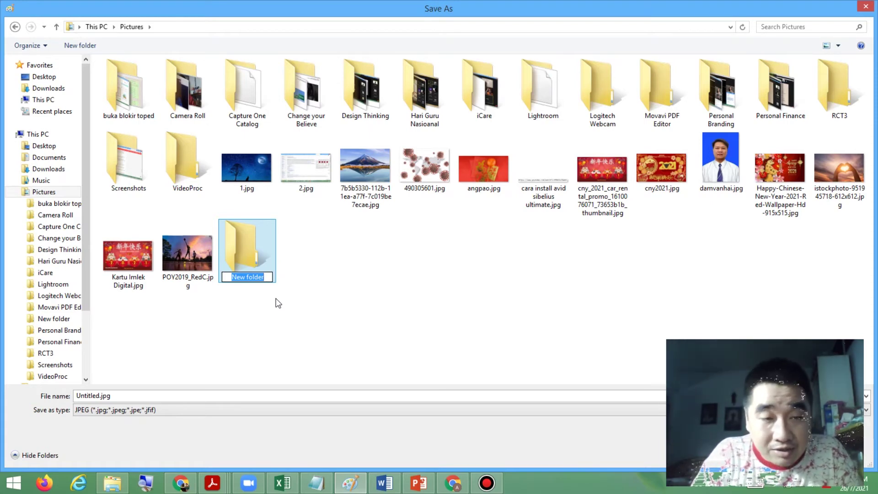
pyautogui.write('Hasil')
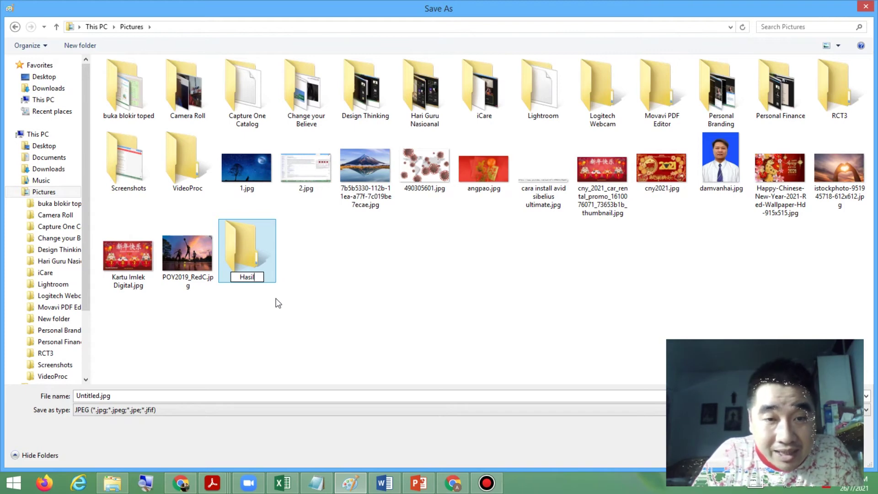
pyautogui.write(' Scree')
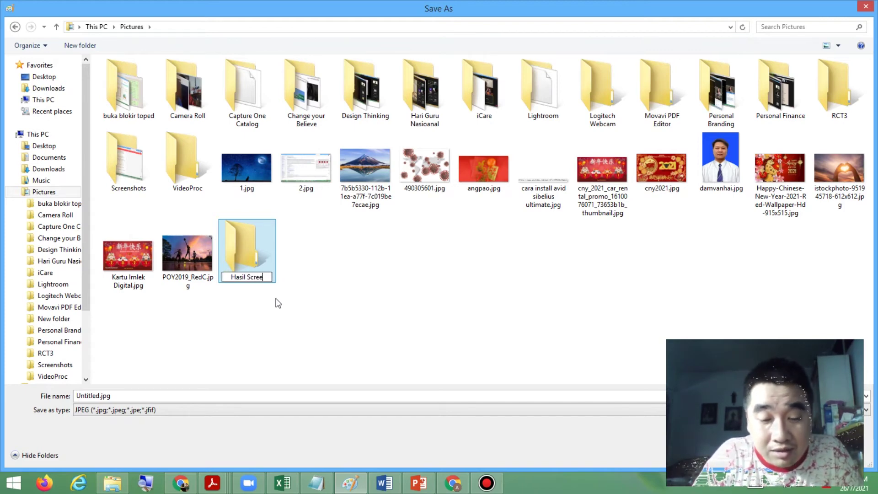
pyautogui.write('nshots')
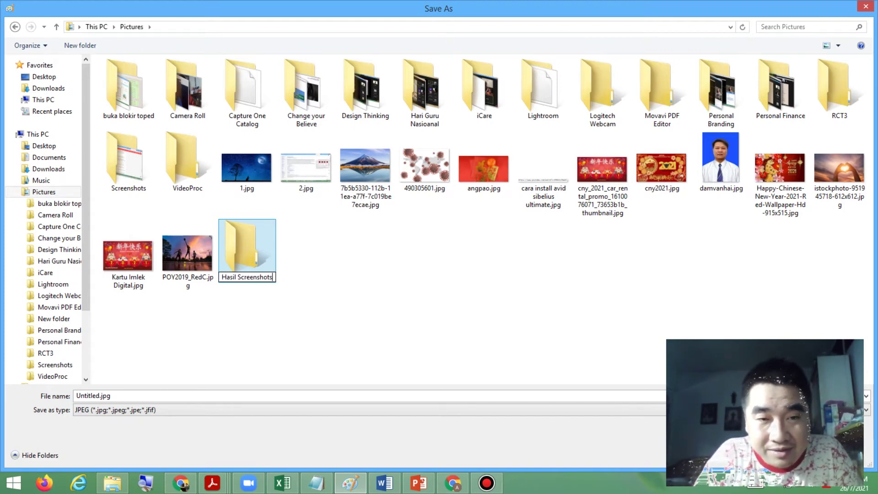
pyautogui.press('Return')
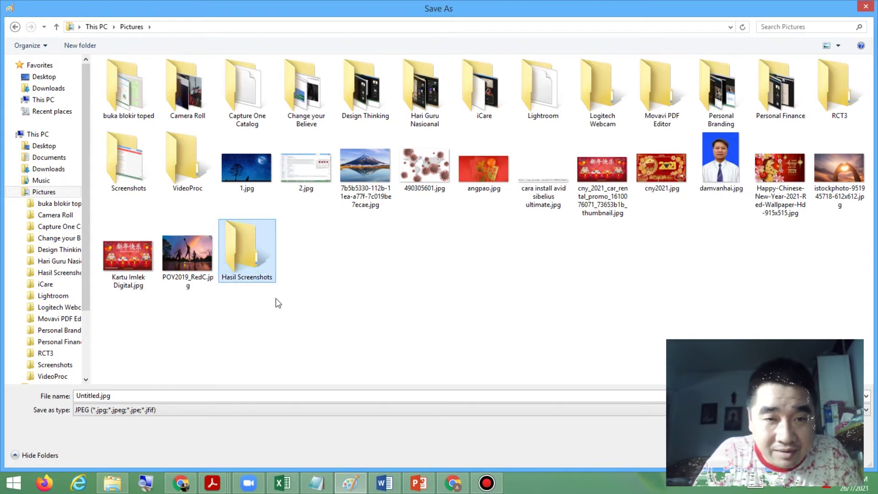
pyautogui.press('Return')
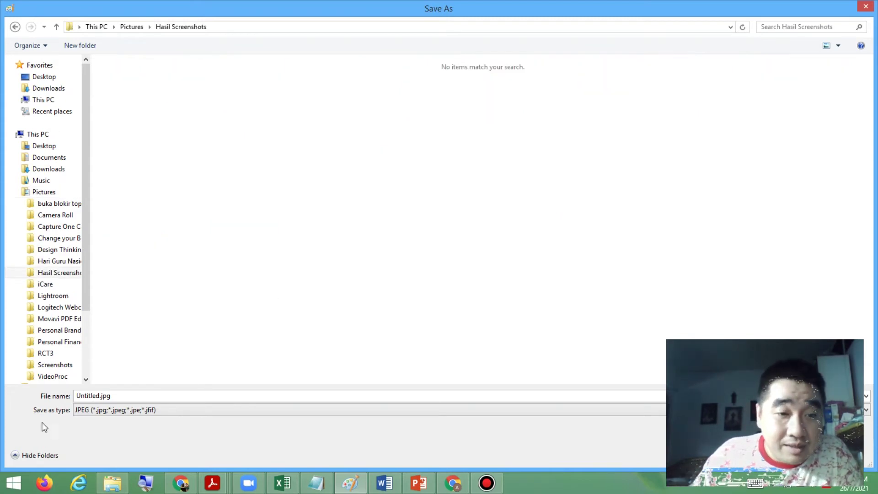
# Name the picture "Screenshots 1" and save it as a JPEG in the Hasil Screenshots folder
pyautogui.doubleClick(127, 397)
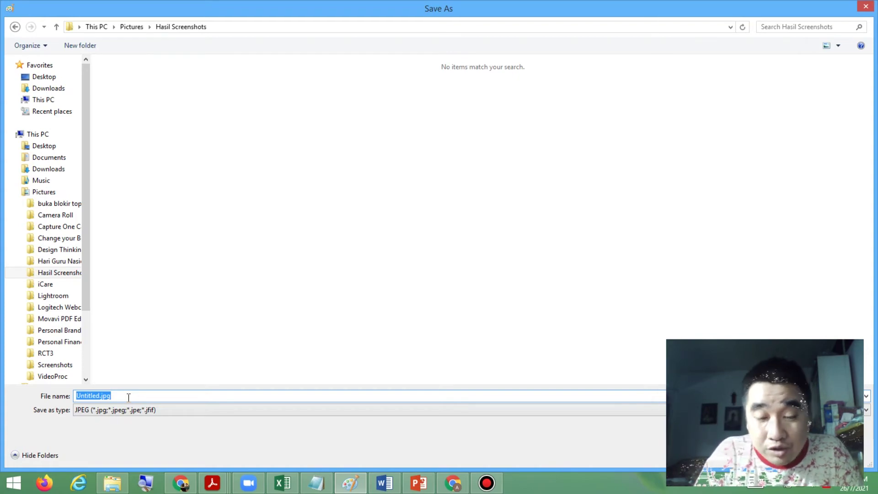
pyautogui.write('Scre')
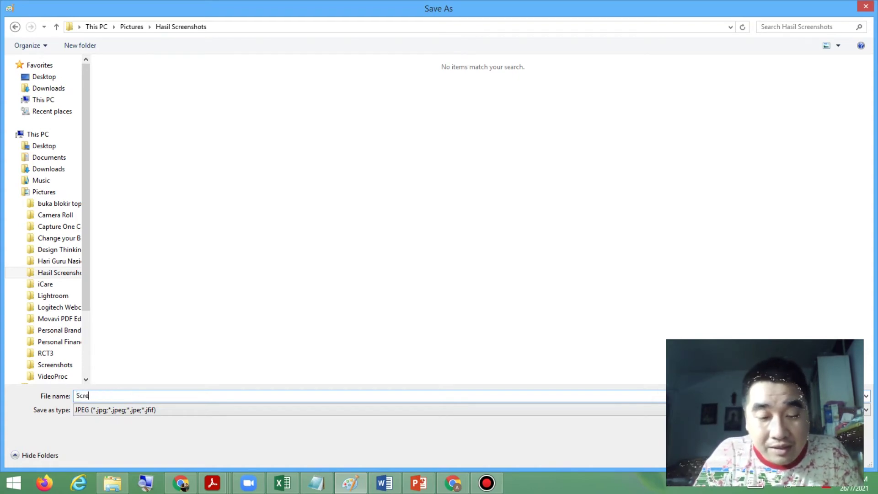
pyautogui.write('enshots 1')
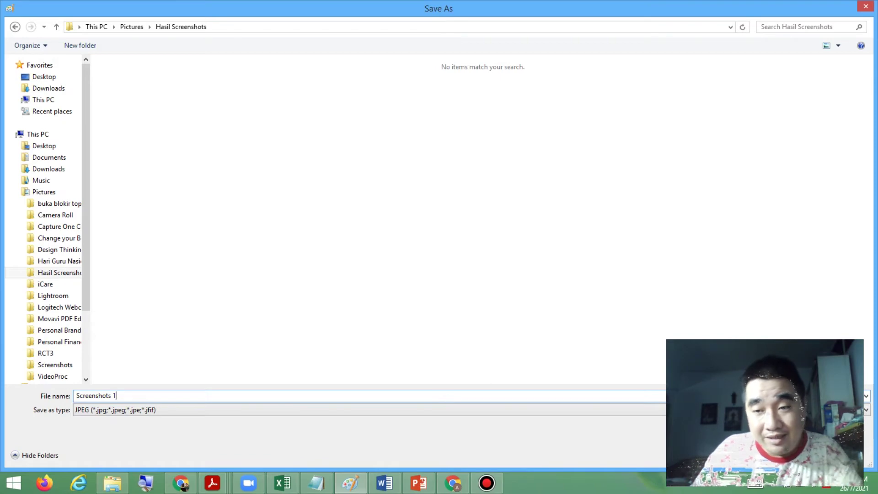
pyautogui.press('Return')
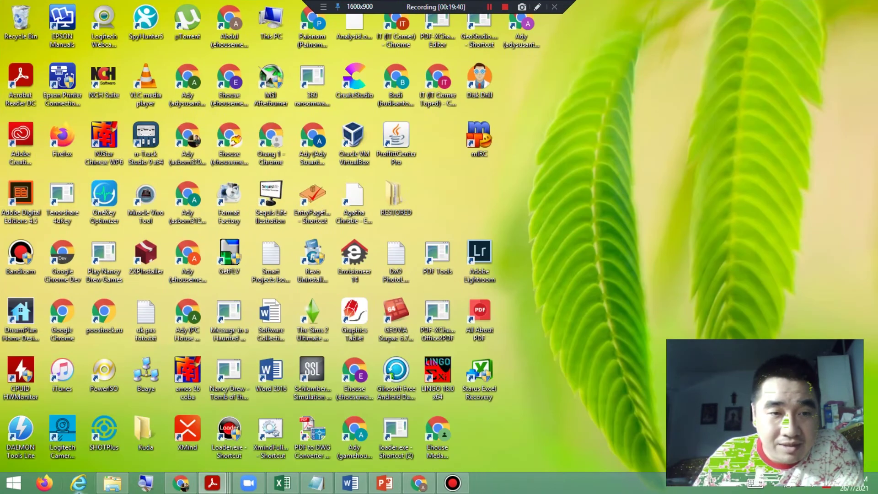
# Switch to File Explorer, go to Hasil Screenshots in Pictures, and open Screenshots 1.jpg to check it before closing the image
pyautogui.click(114, 484)
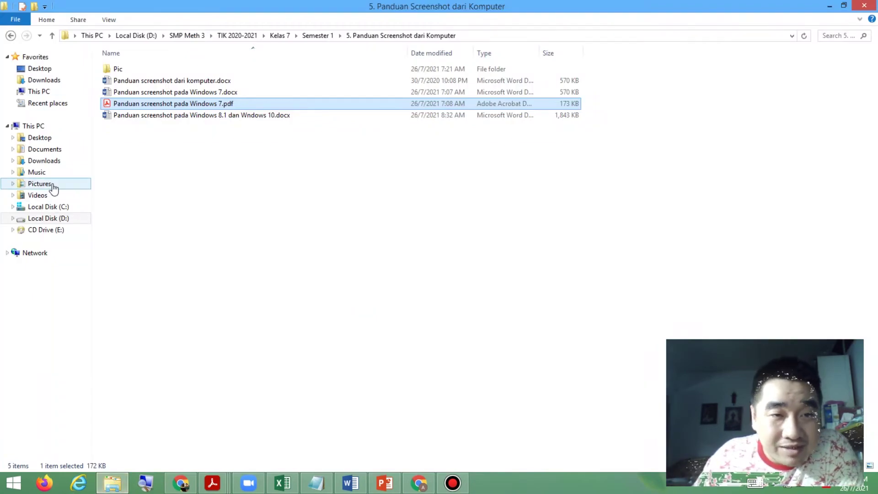
pyautogui.click(48, 186)
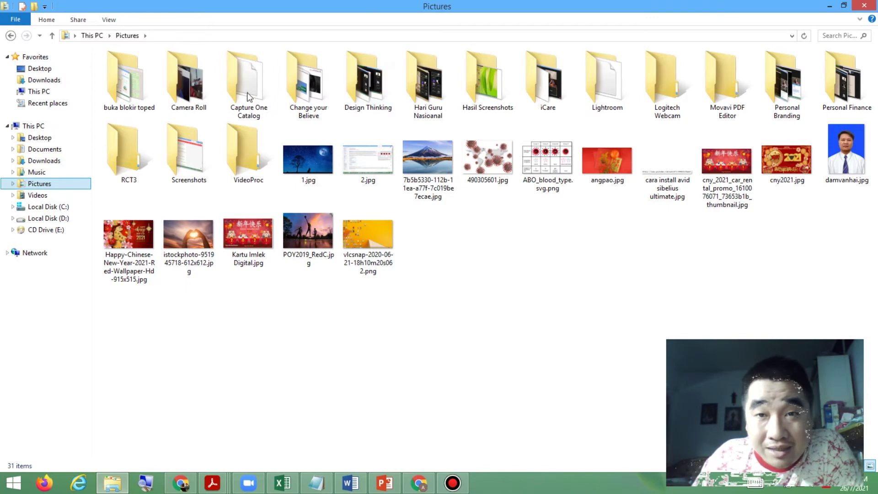
pyautogui.doubleClick(489, 104)
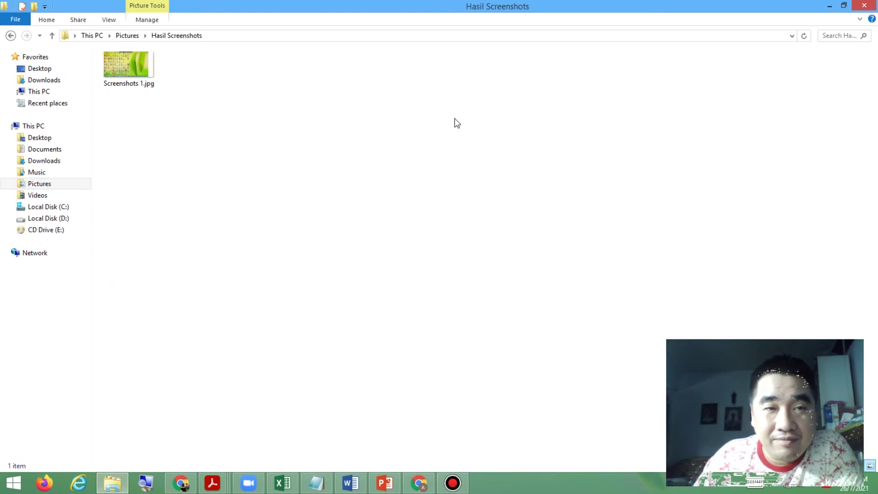
pyautogui.doubleClick(126, 70)
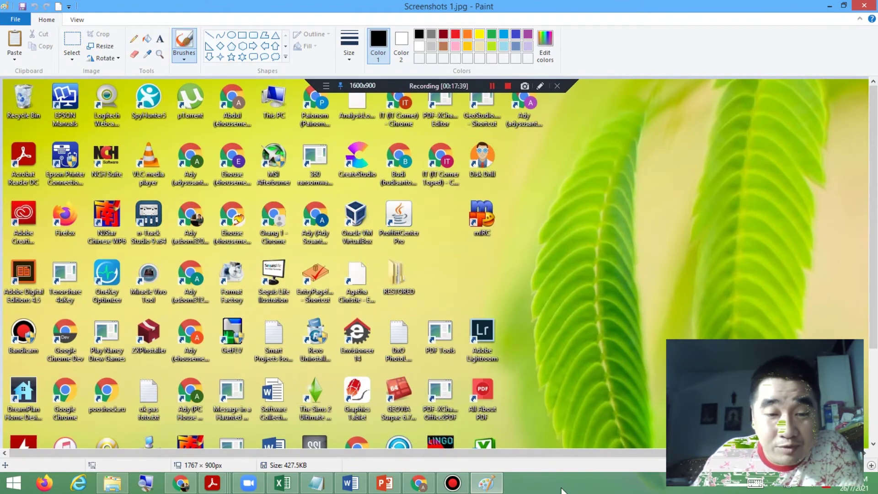
pyautogui.click(867, 5)
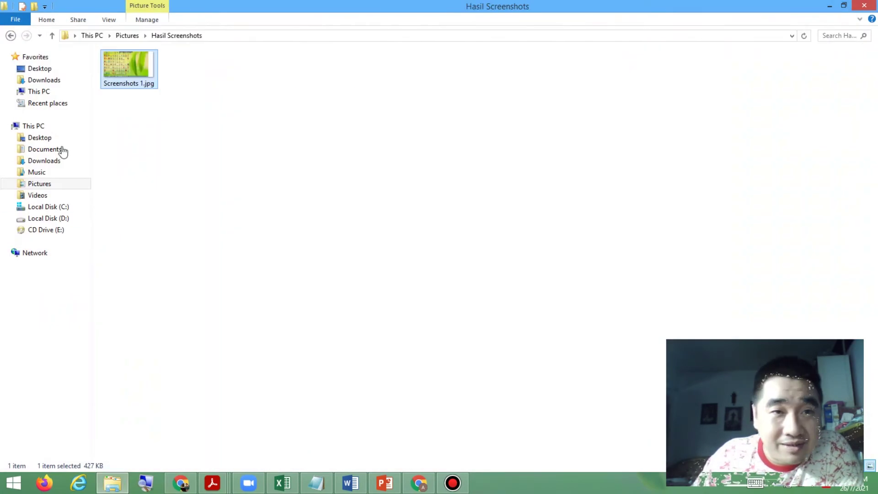
# Rename Screenshots 1.jpg with class "7K", the student's name, "25" and "LP Screenshots", separating the first parts with commas and keeping the .jpg extension
pyautogui.rightClick(129, 71)
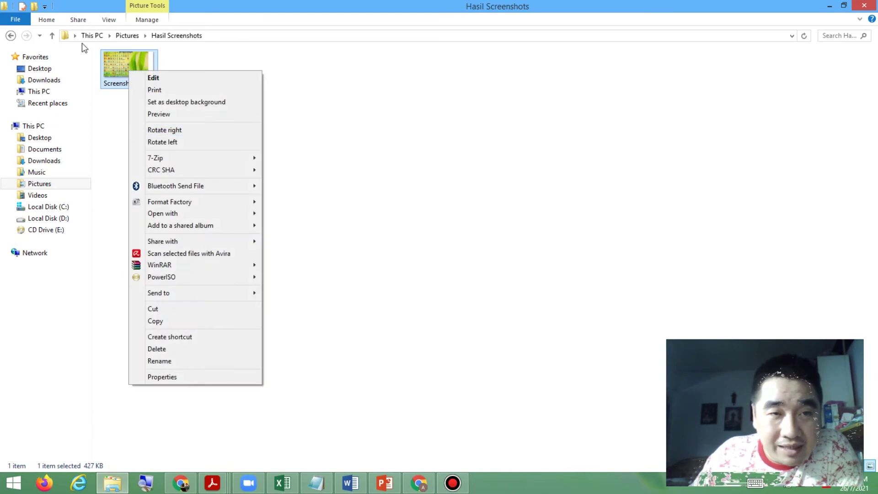
pyautogui.rightClick(126, 63)
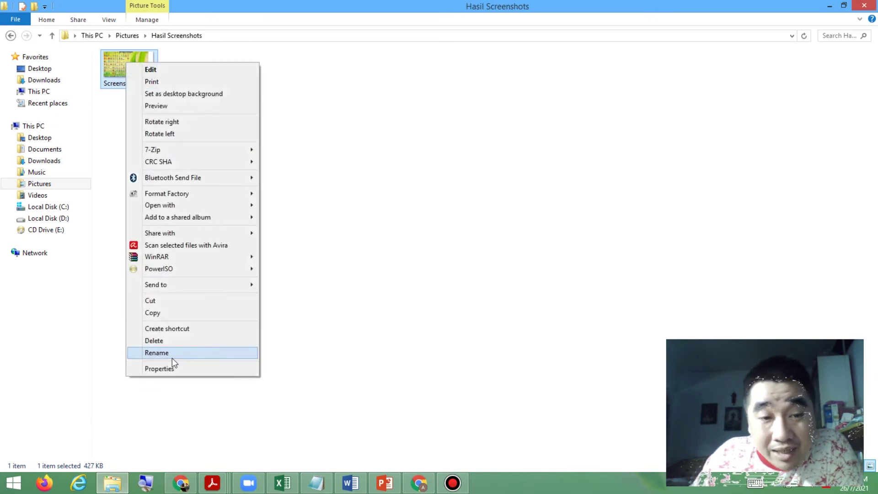
pyautogui.click(172, 355)
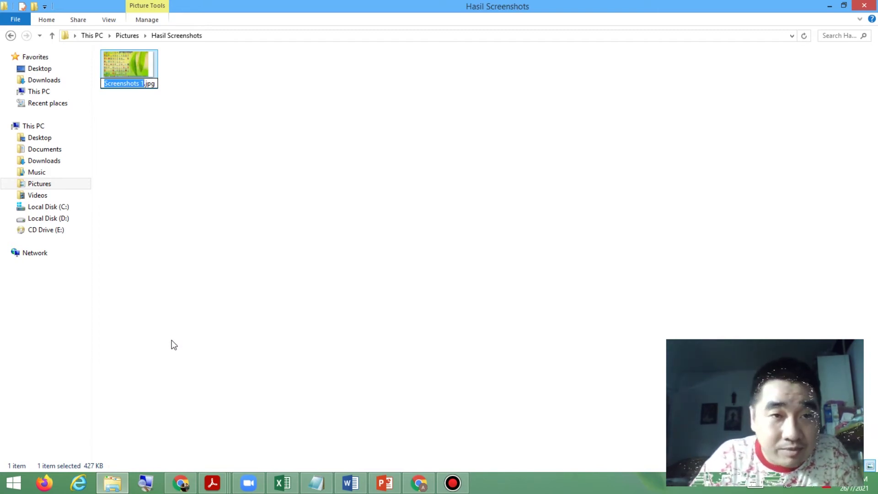
pyautogui.press('BackSpace')
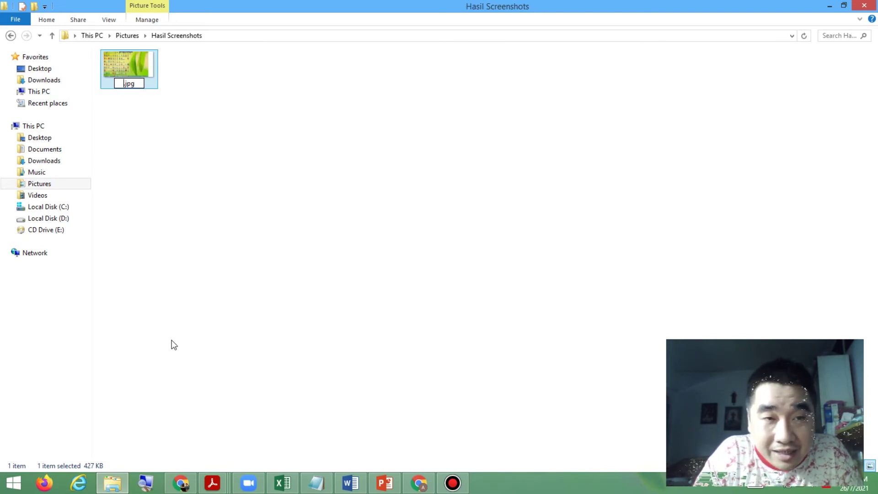
pyautogui.write('7')
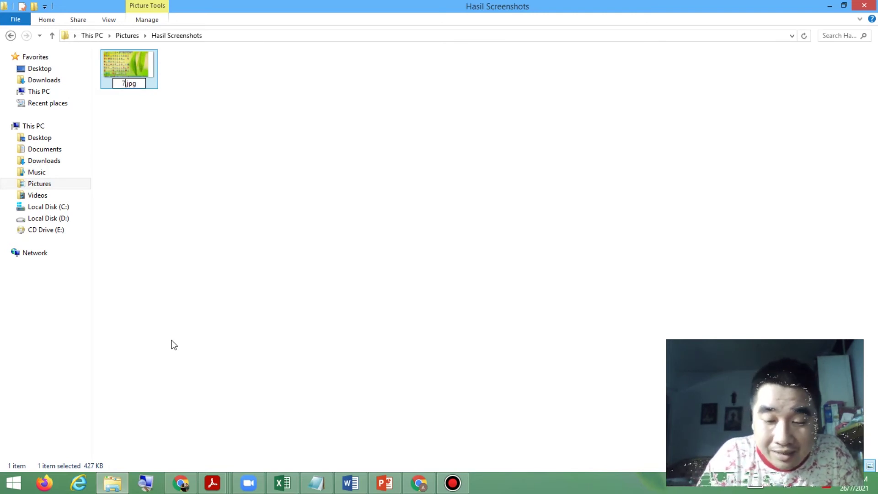
pyautogui.write('K,')
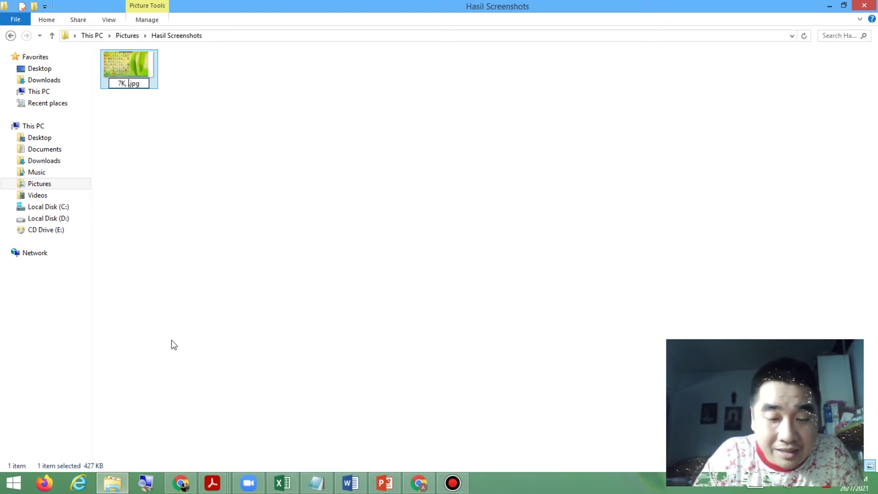
pyautogui.write(' Juminte')
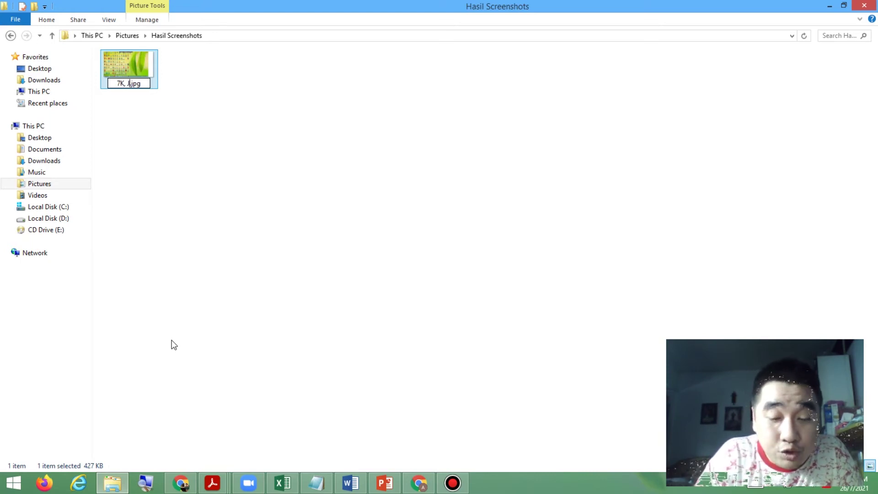
pyautogui.write('n, ')
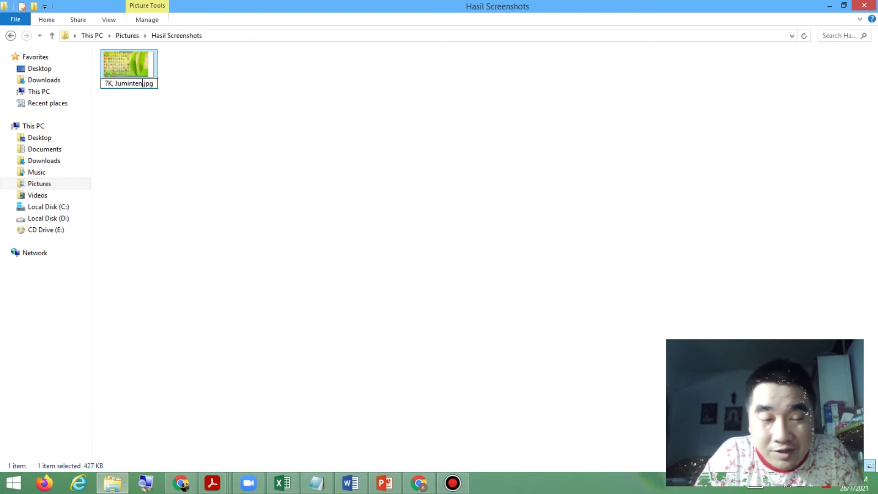
pyautogui.write('25')
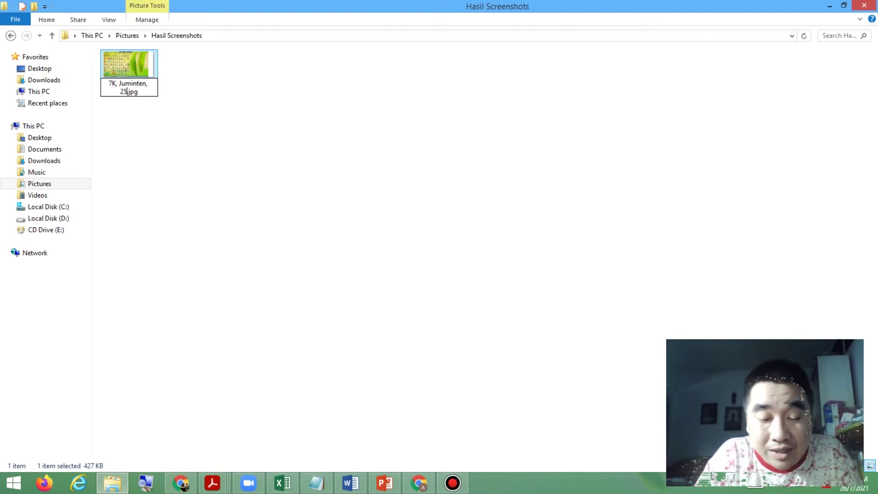
pyautogui.write(',')
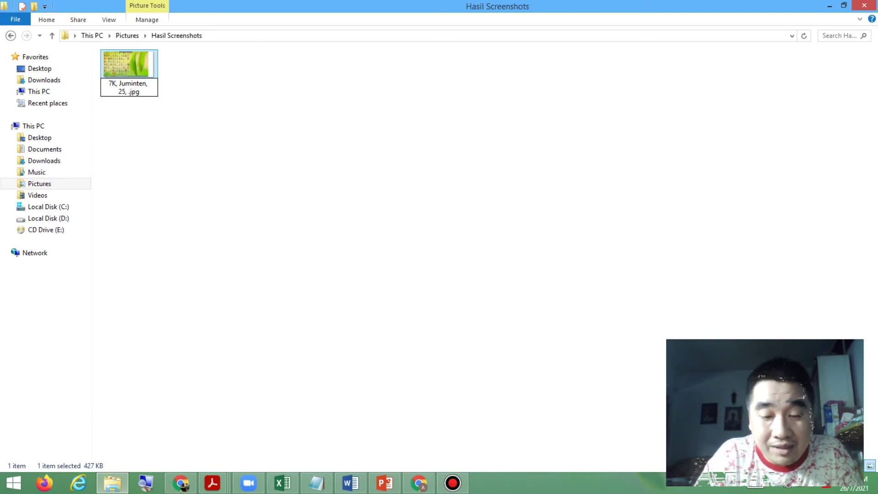
pyautogui.write('LP ')
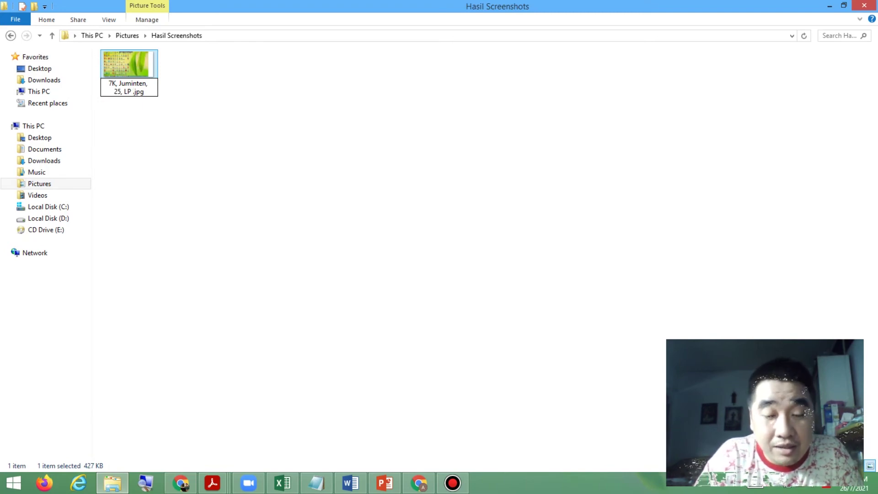
pyautogui.write('Scre')
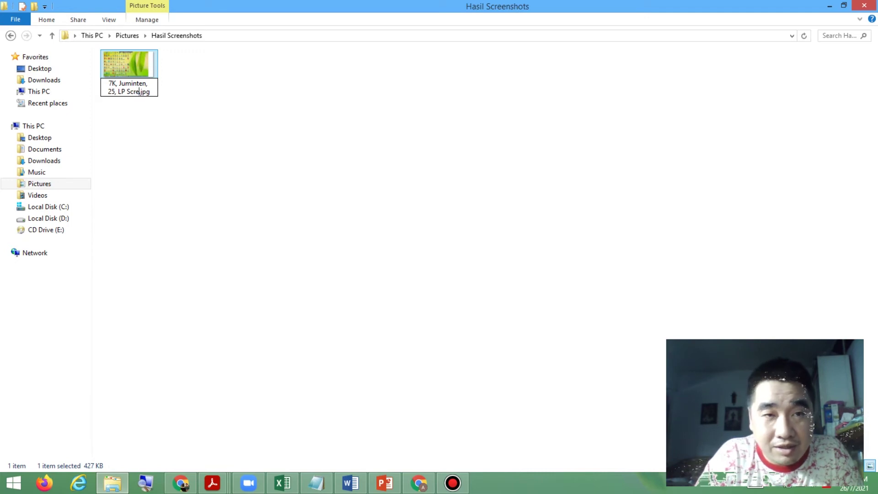
pyautogui.write('ensho')
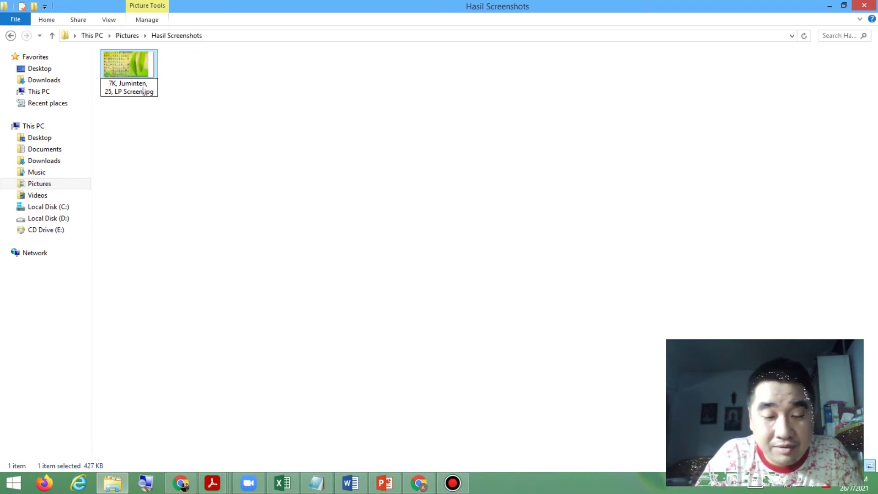
pyautogui.write('ts')
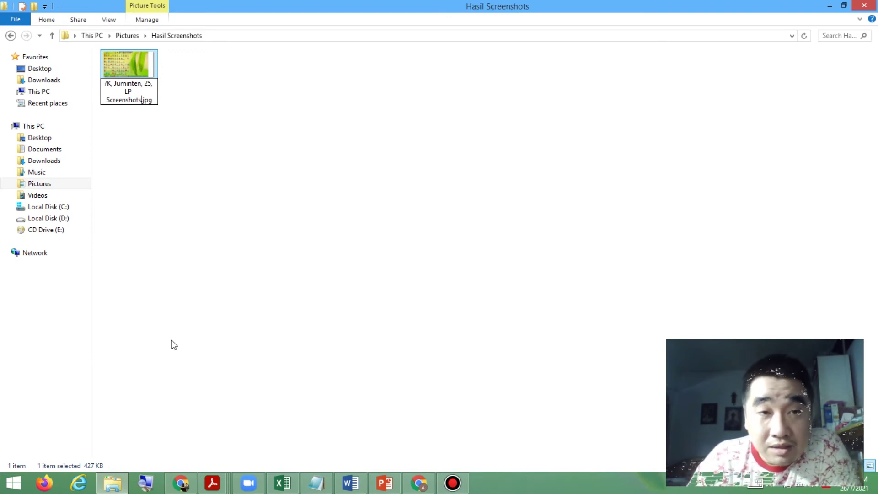
pyautogui.press('Return')
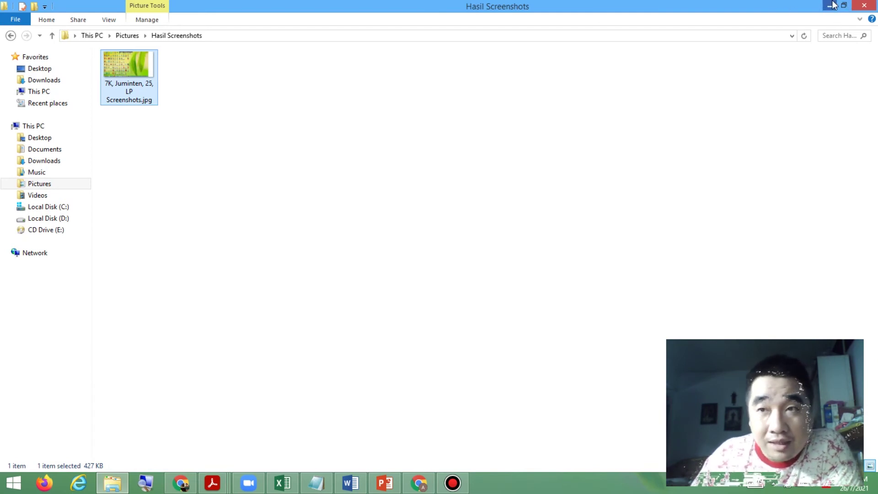
# Go up to the Pictures folder, point out its Screenshots subfolder, and minimise the window
pyautogui.click(129, 35)
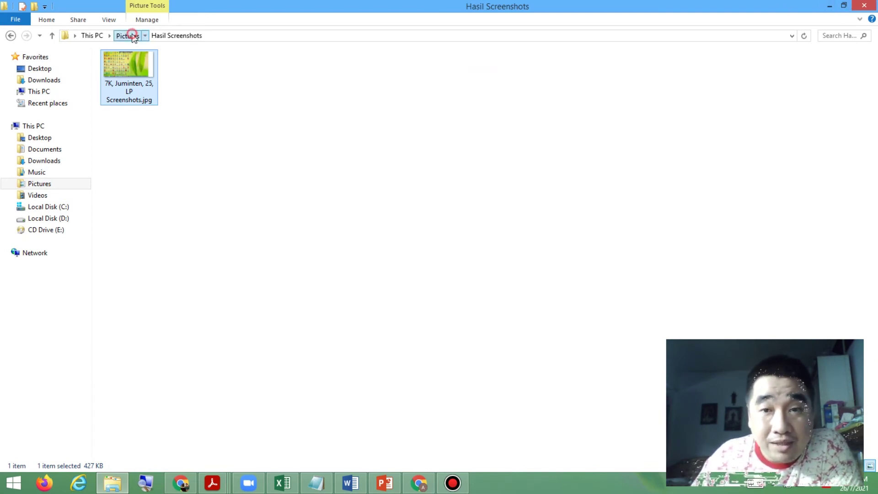
pyautogui.click(188, 164)
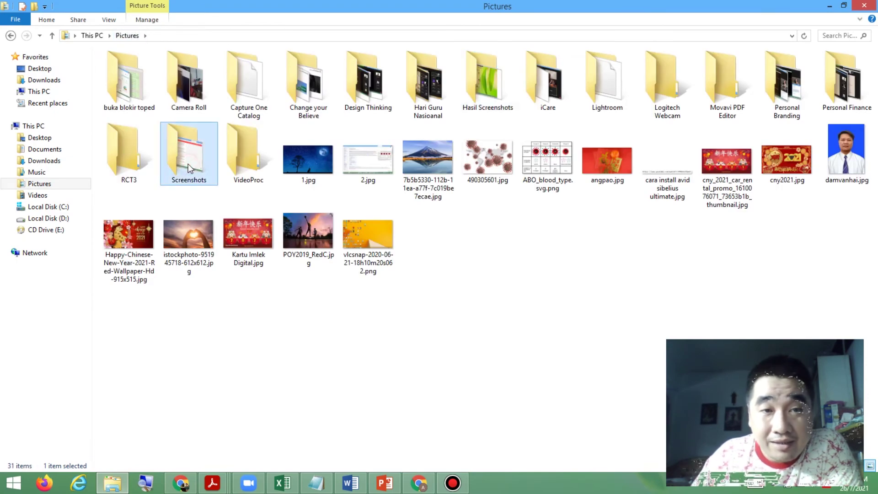
pyautogui.click(830, 6)
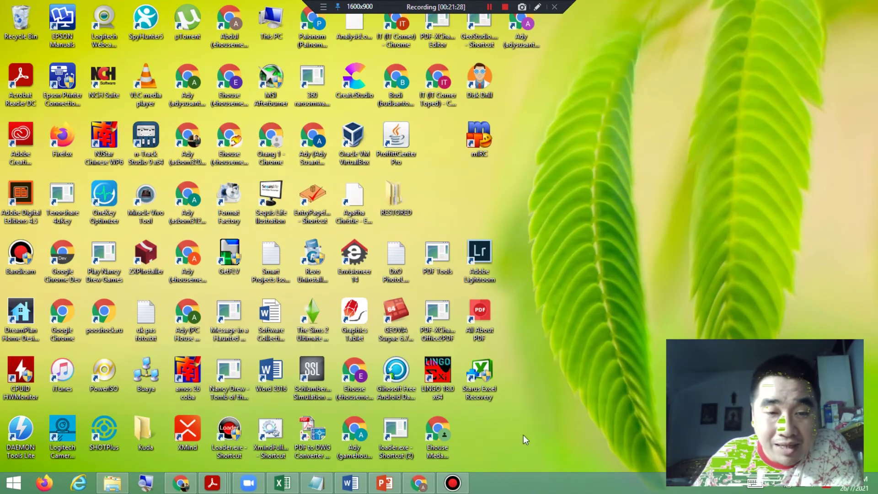
# Open "Panduan screenshot pada Windows 8.1 dan Wndows 10.docx" from D:, SMP Meth 3, TIK 2020-2021, Kelas 7, Semester 1, 5. Panduan Screenshot dari Komputer
pyautogui.click(112, 483)
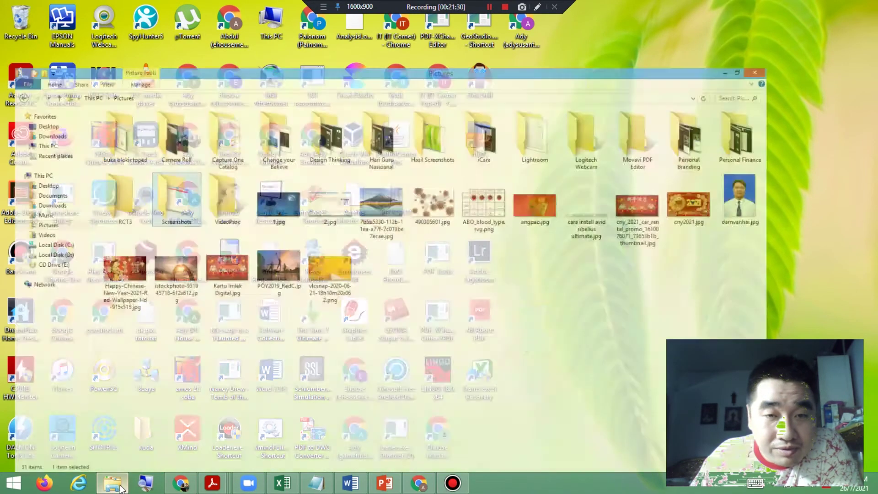
pyautogui.click(64, 218)
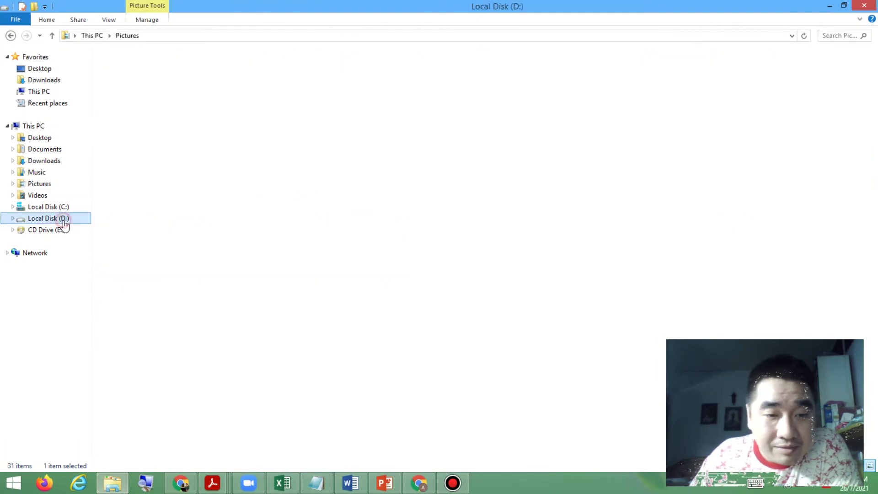
pyautogui.moveTo(874, 107); pyautogui.dragTo(877, 305)
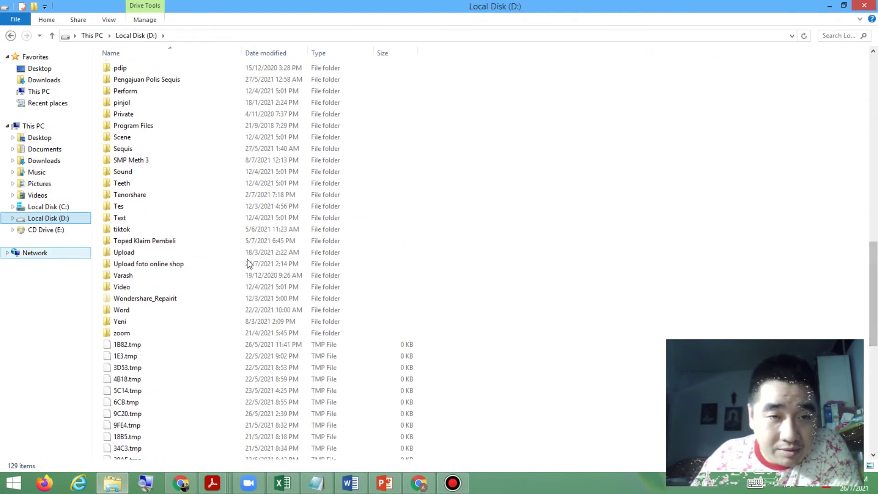
pyautogui.doubleClick(147, 162)
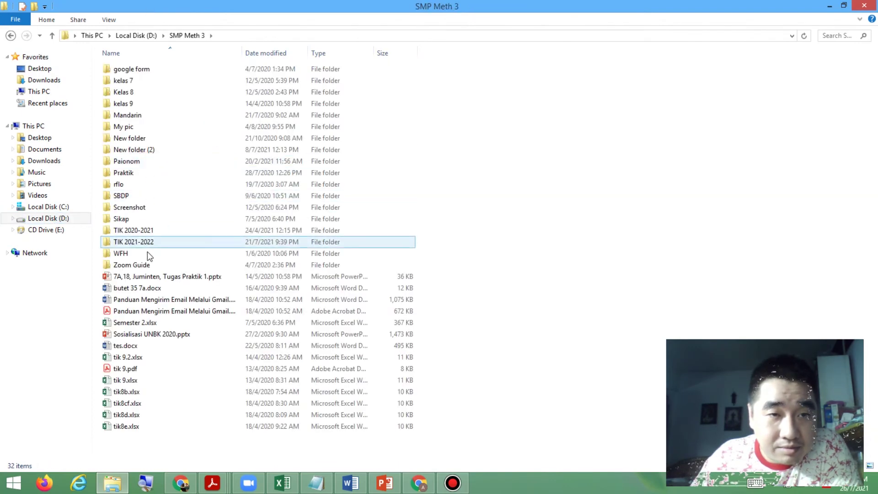
pyautogui.doubleClick(147, 230)
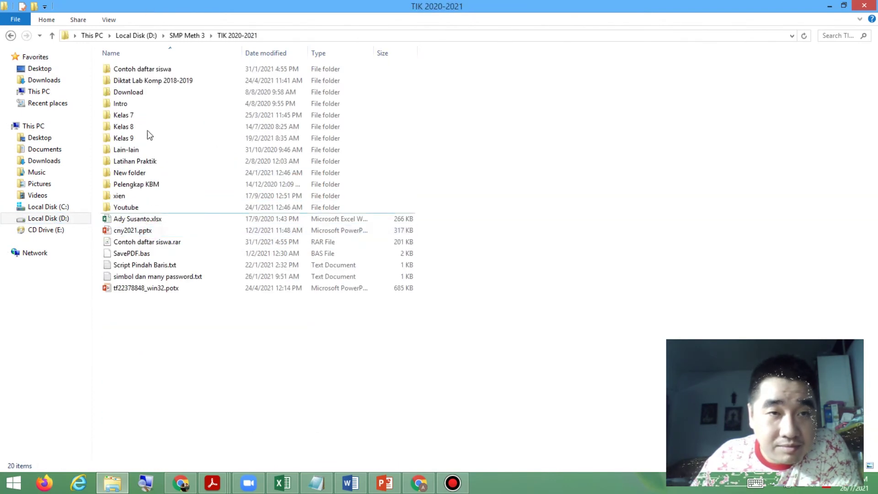
pyautogui.doubleClick(142, 116)
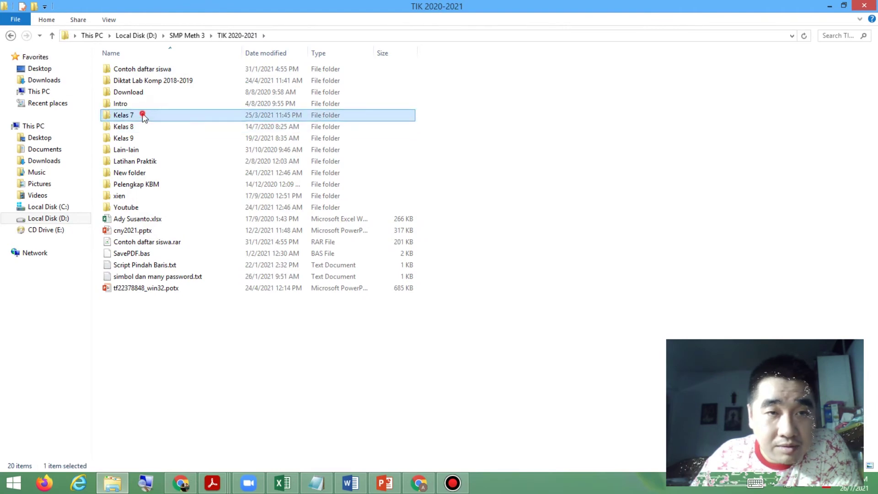
pyautogui.doubleClick(145, 82)
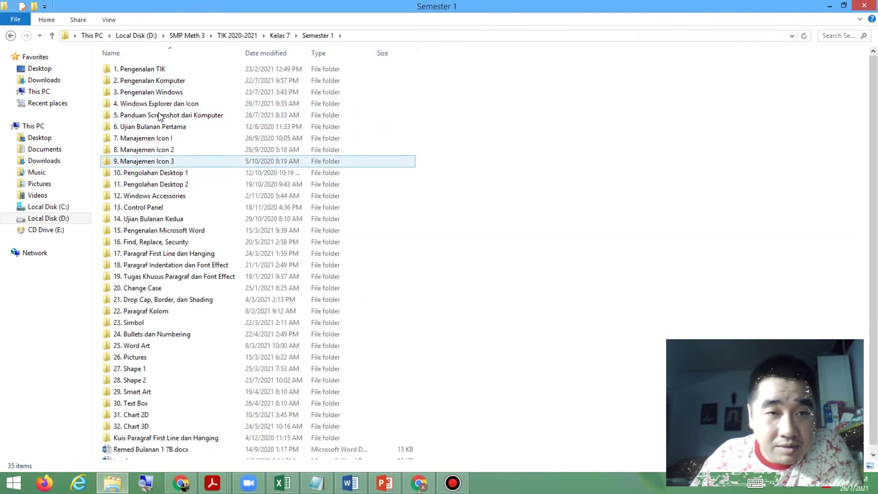
pyautogui.click(160, 116)
pyautogui.doubleClick(160, 117)
pyautogui.doubleClick(247, 116)
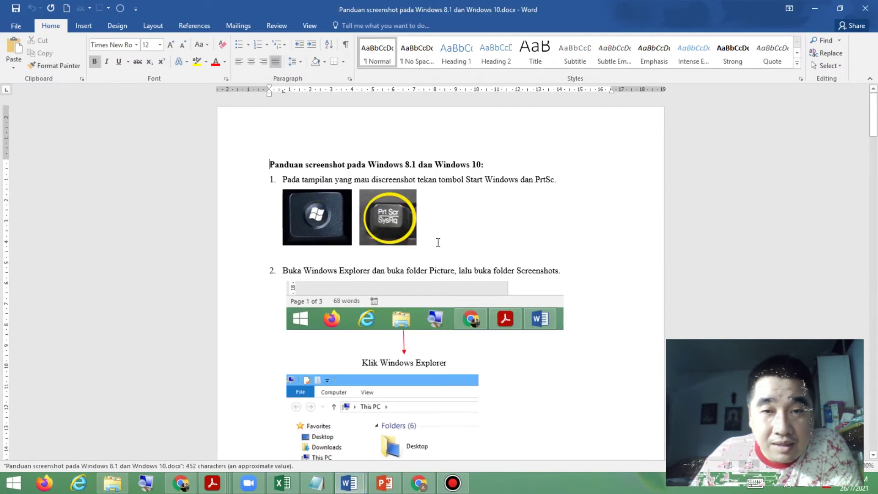
# Review the guide's first instruction, picking out the Windows key picture, the Prt Scr key picture and the word "PrtSc"
pyautogui.scroll(-3, 437, 244)
pyautogui.scroll(1, 437, 245)
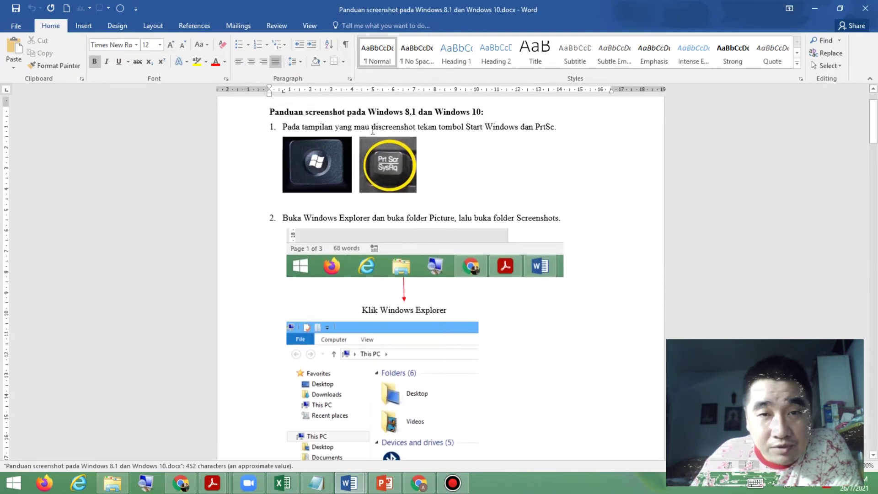
pyautogui.click(318, 177)
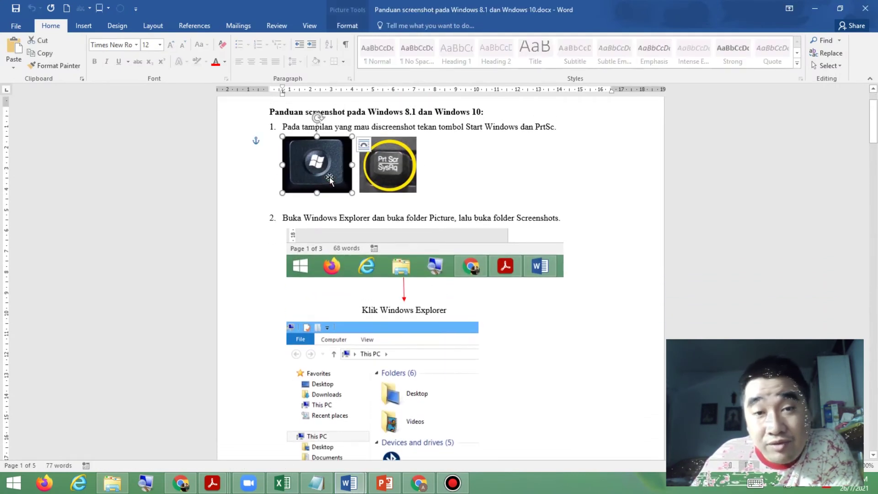
pyautogui.click(384, 174)
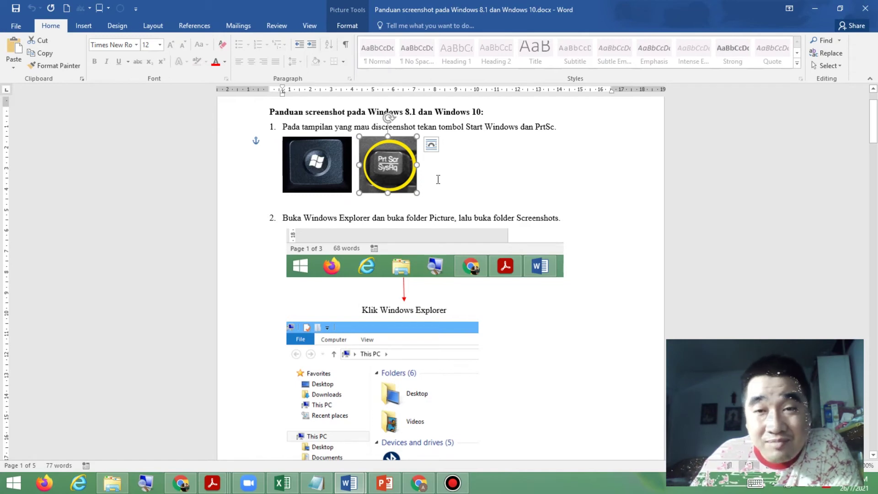
pyautogui.moveTo(536, 127); pyautogui.dragTo(555, 129)
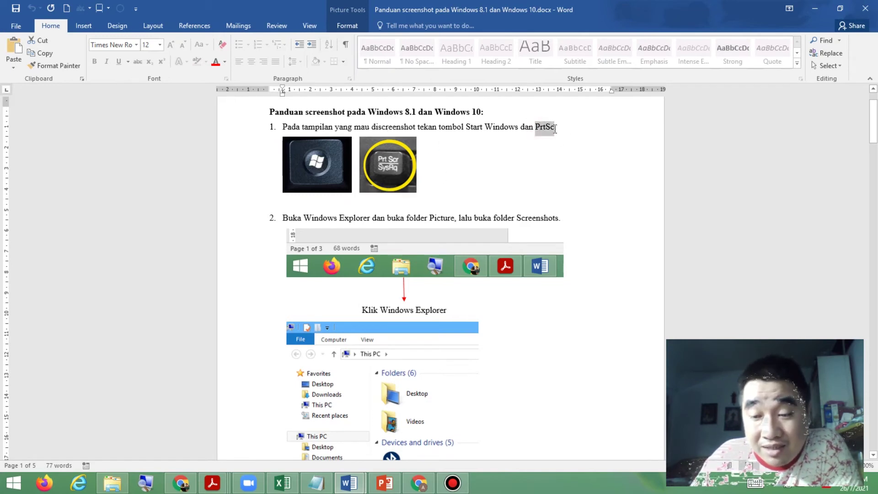
pyautogui.moveTo(555, 129); pyautogui.dragTo(556, 128)
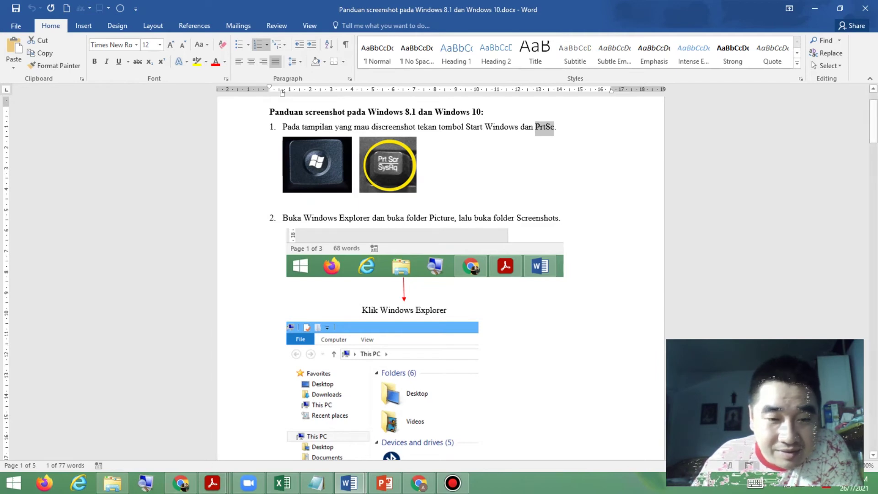
# Minimise the Word and File Explorer windows, and briefly show the Start screen before returning to the desktop
pyautogui.click(816, 8)
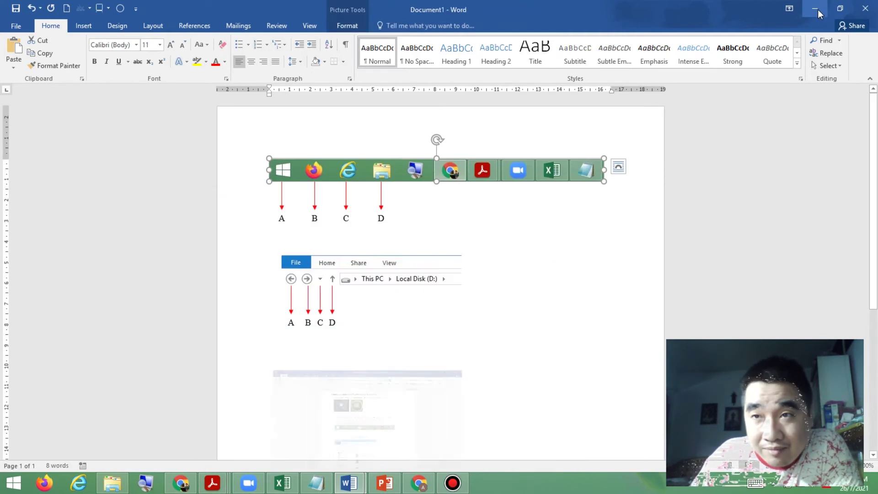
pyautogui.click(818, 9)
pyautogui.click(829, 6)
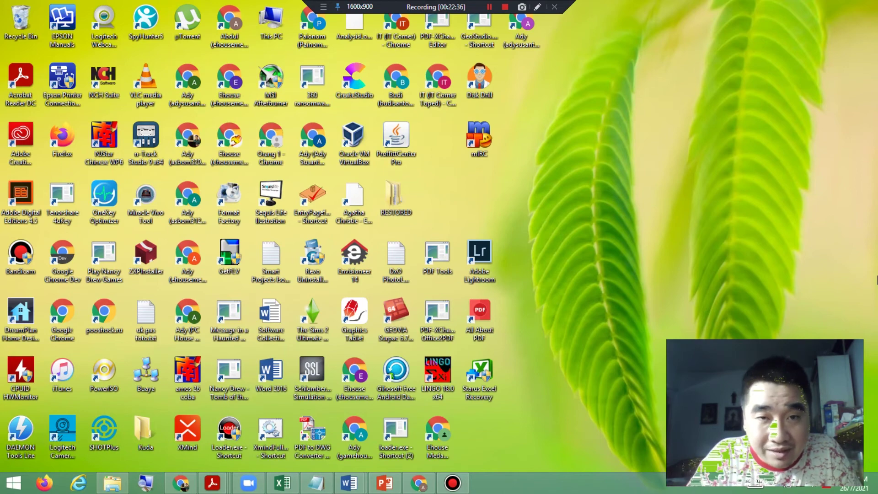
pyautogui.press('super')
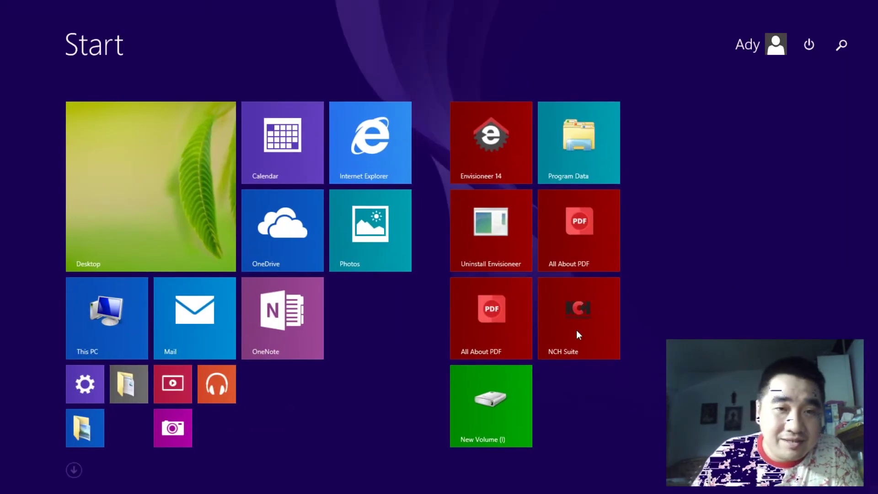
pyautogui.click(170, 243)
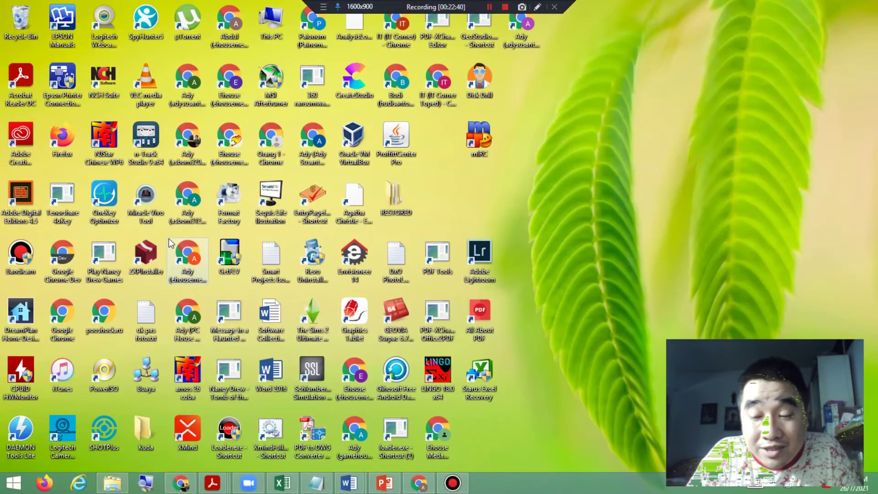
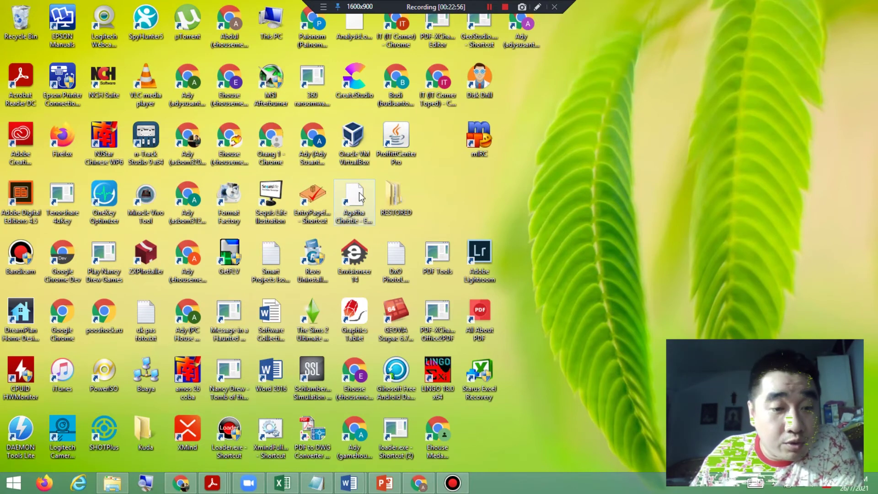
# Switch to File Explorer, go to the Screenshots folder in Pictures, and open Screenshot (2).png to check it before closing the image
pyautogui.click(110, 484)
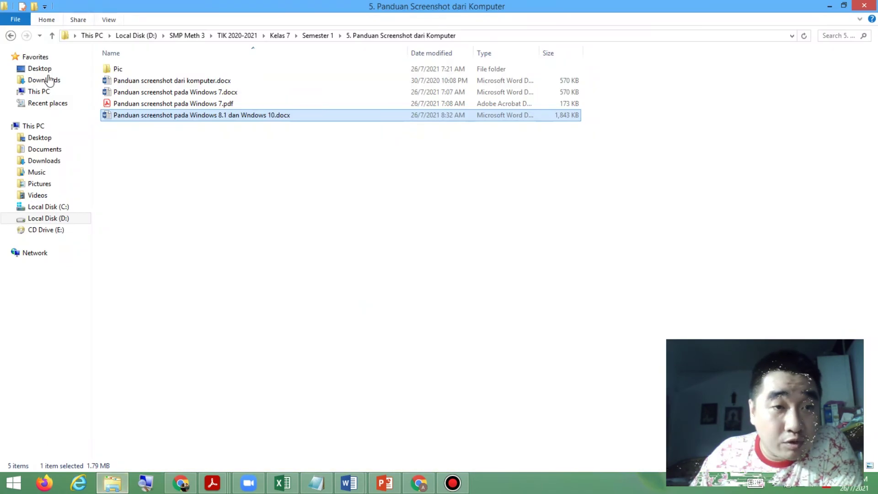
pyautogui.click(49, 185)
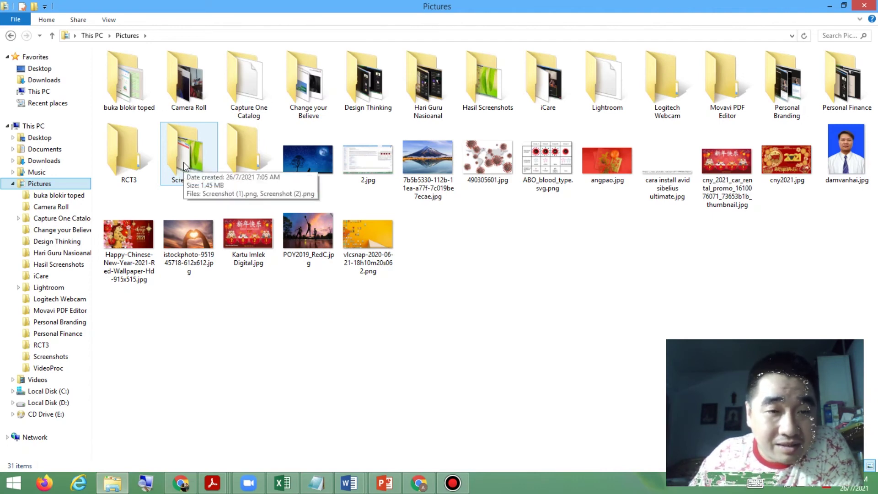
pyautogui.doubleClick(183, 162)
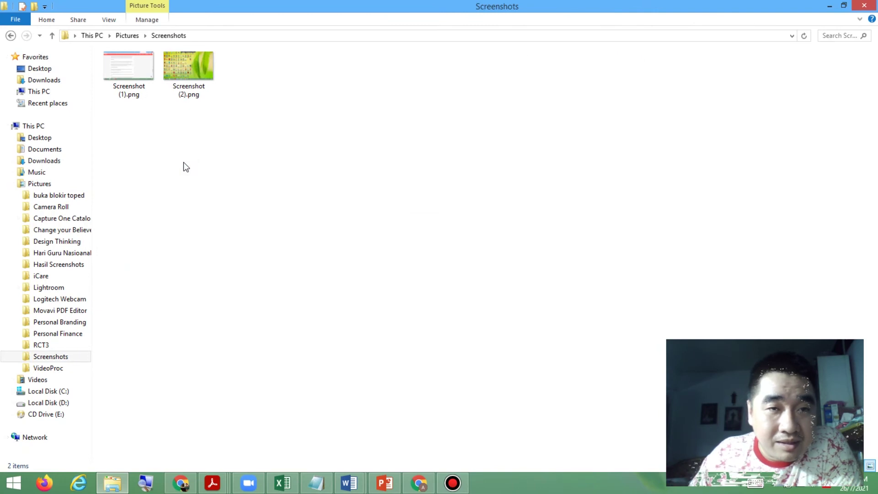
pyautogui.click(122, 91)
pyautogui.click(197, 88)
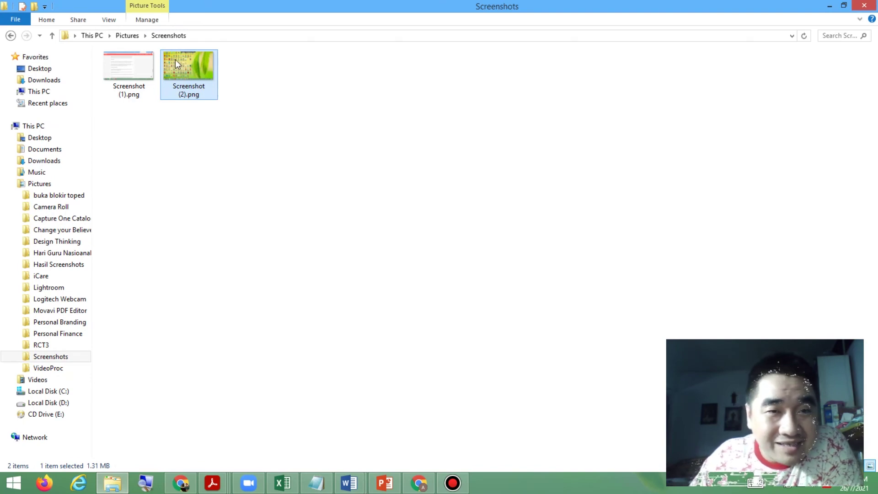
pyautogui.moveTo(174, 76)
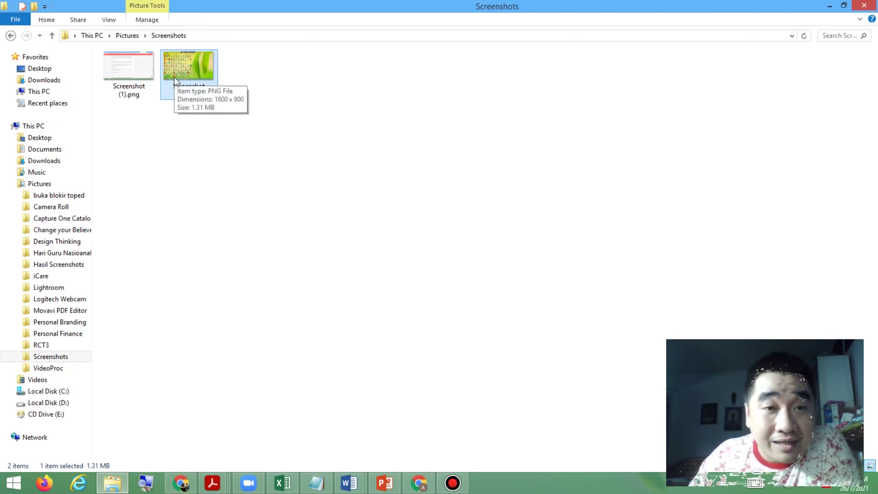
pyautogui.doubleClick(175, 80)
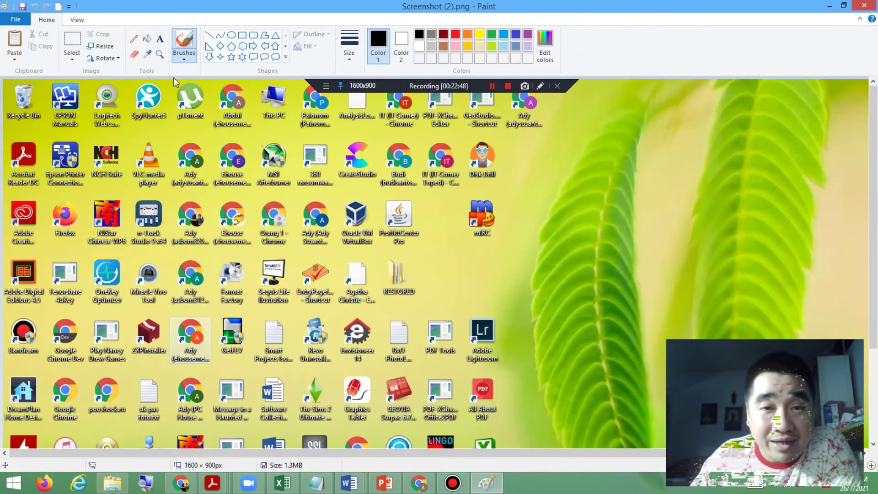
pyautogui.scroll(-3, 484, 186)
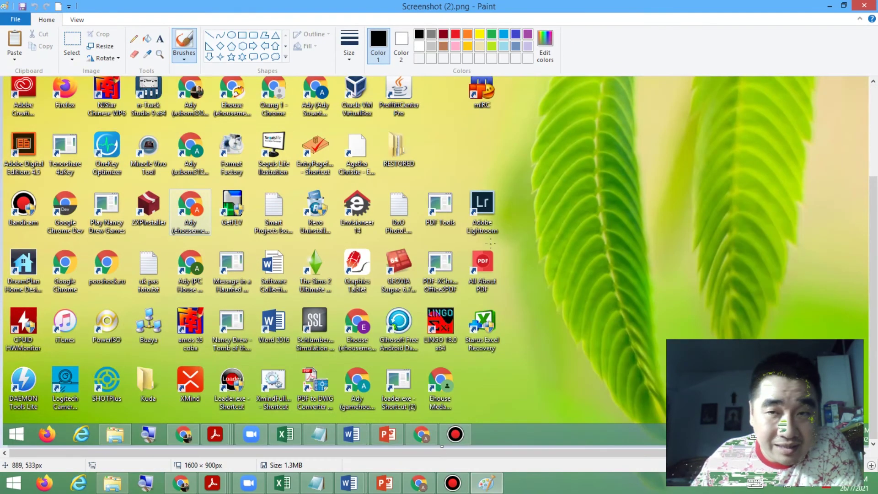
pyautogui.click(865, 6)
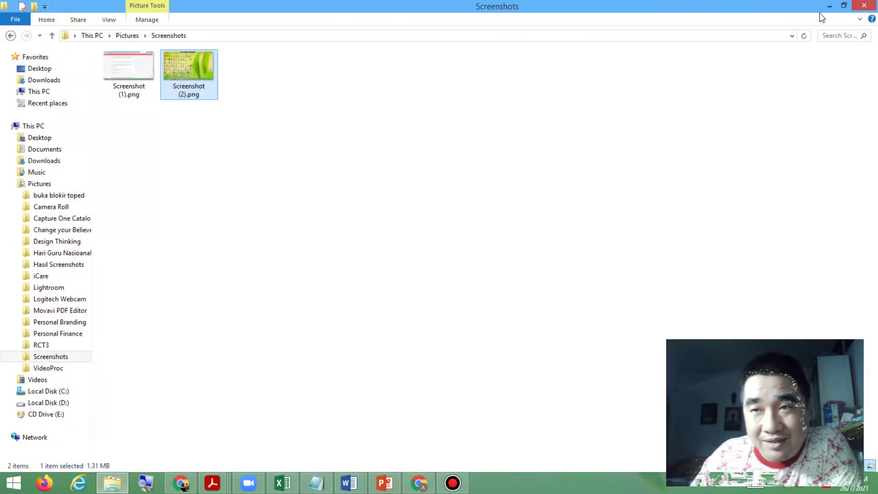
# Switch to the 7C class in Google Classroom and open the student work for "Tugas Praktik Windows Explorer dan Screenshots"
pyautogui.moveTo(189, 489)
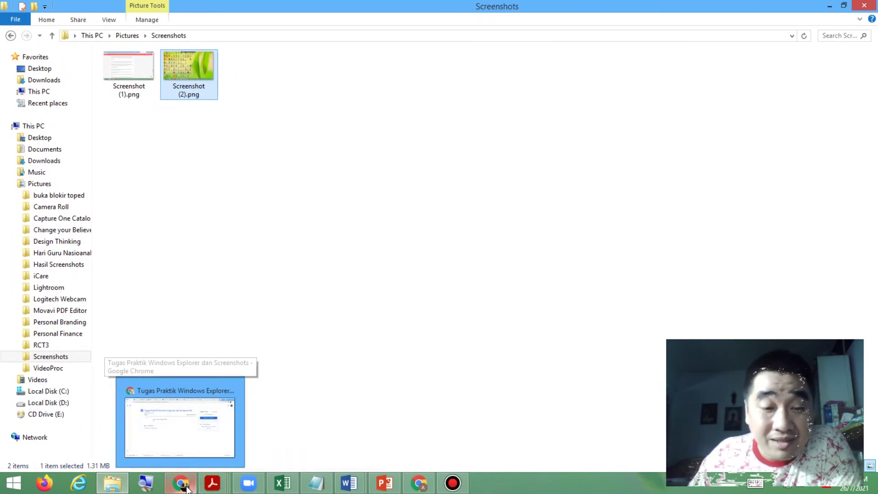
pyautogui.moveTo(432, 486)
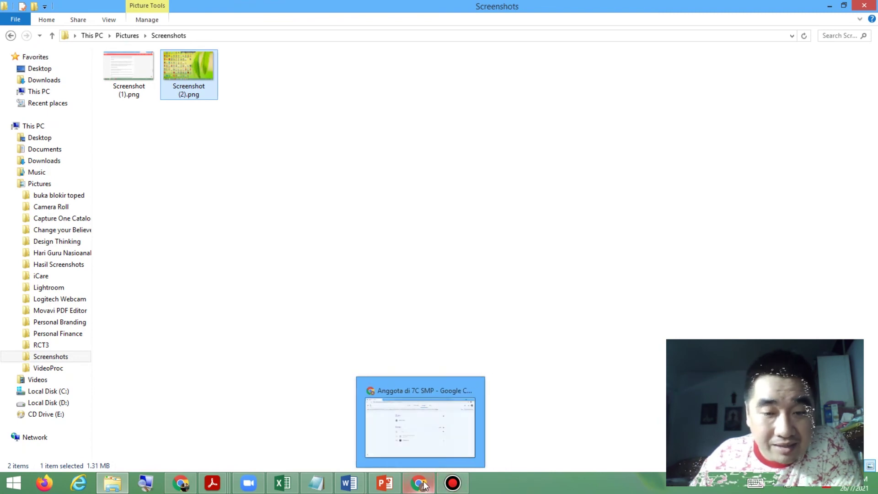
pyautogui.click(425, 485)
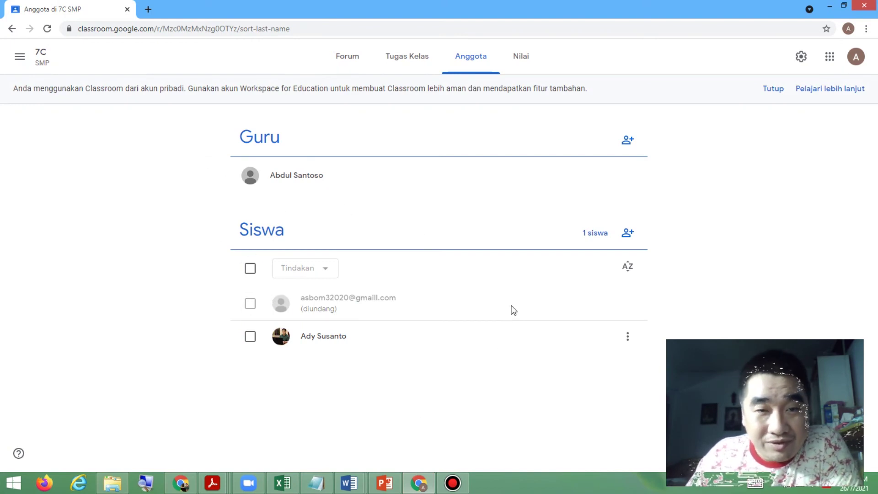
pyautogui.click(412, 64)
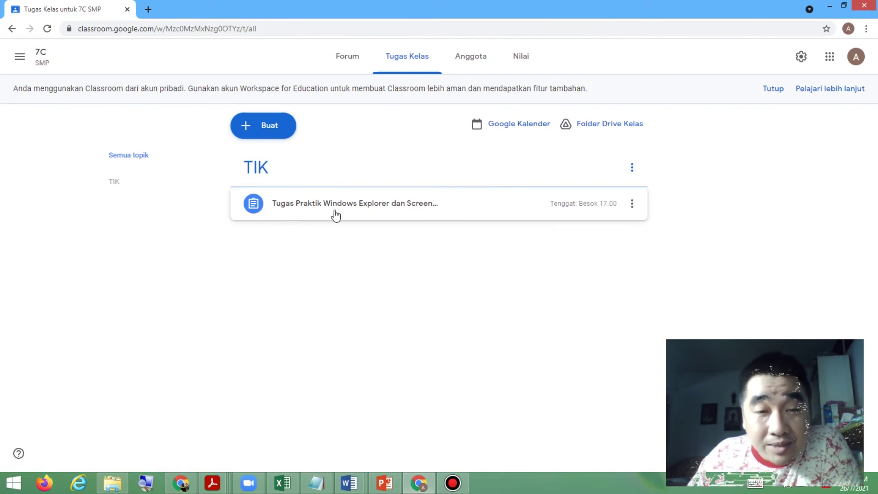
pyautogui.click(438, 212)
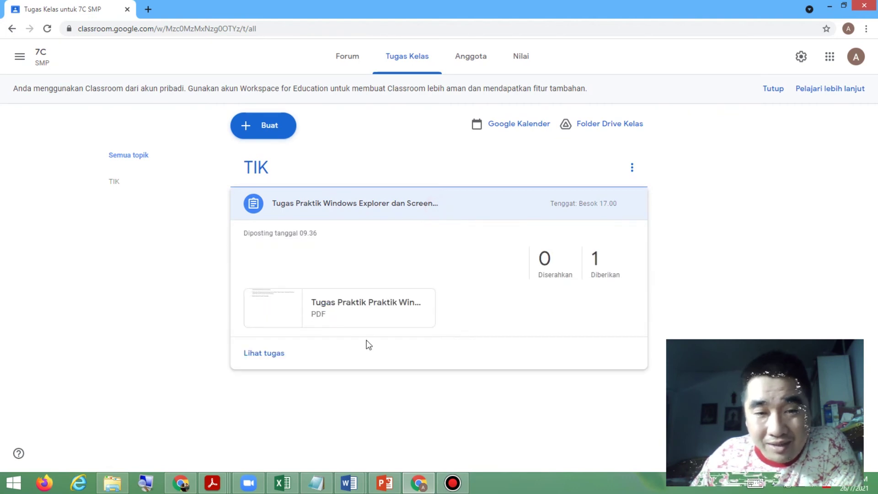
pyautogui.click(264, 355)
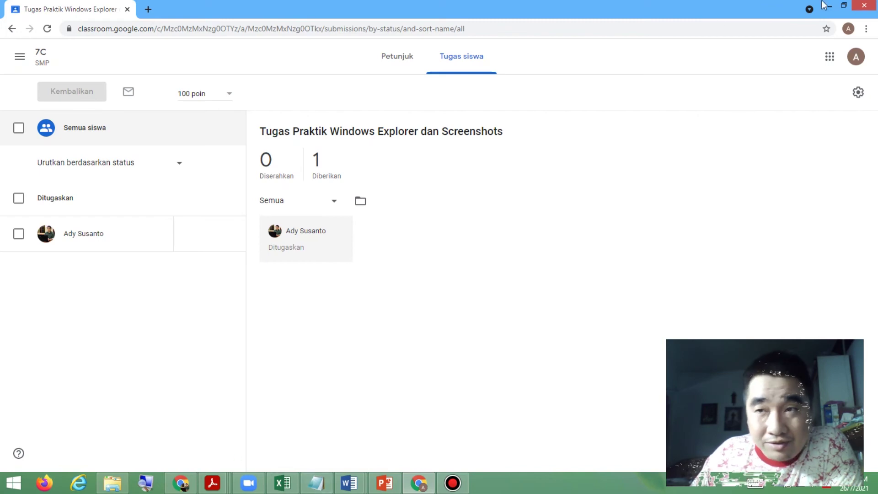
# Switch to the student's browser window, open Google Classroom in a new tab, and go to the classwork of class 7C
pyautogui.click(835, 8)
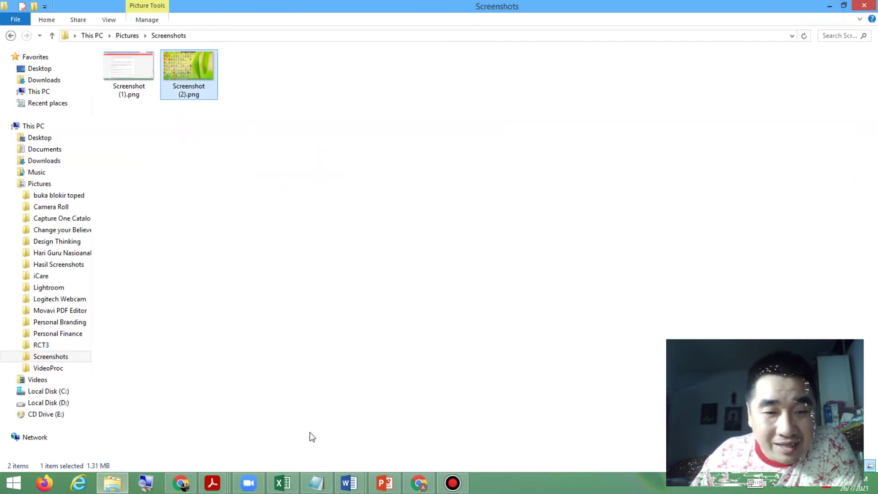
pyautogui.click(188, 488)
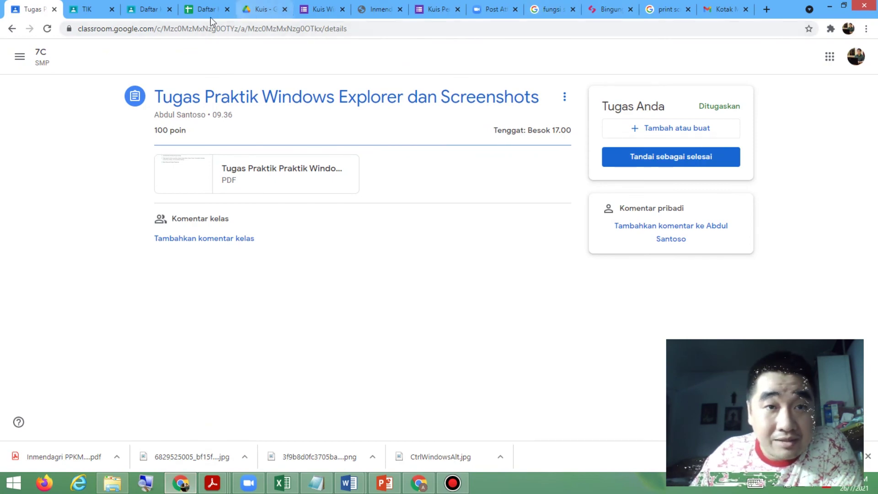
pyautogui.click(767, 10)
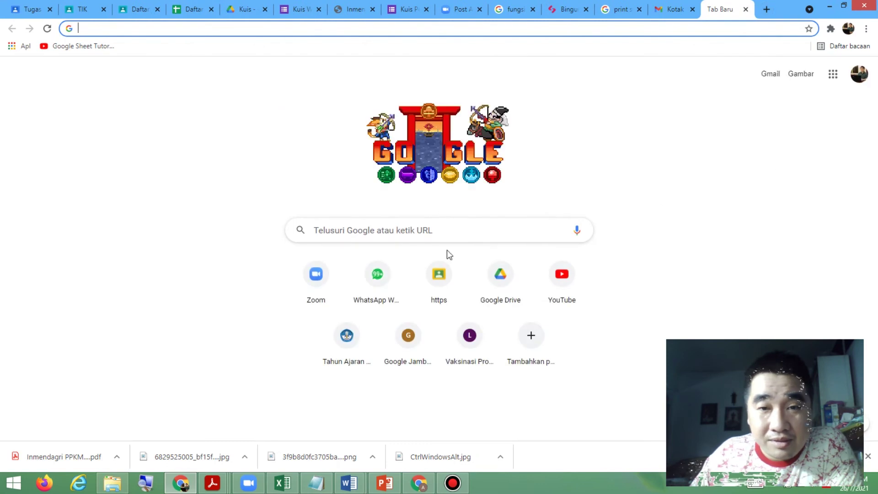
pyautogui.click(450, 283)
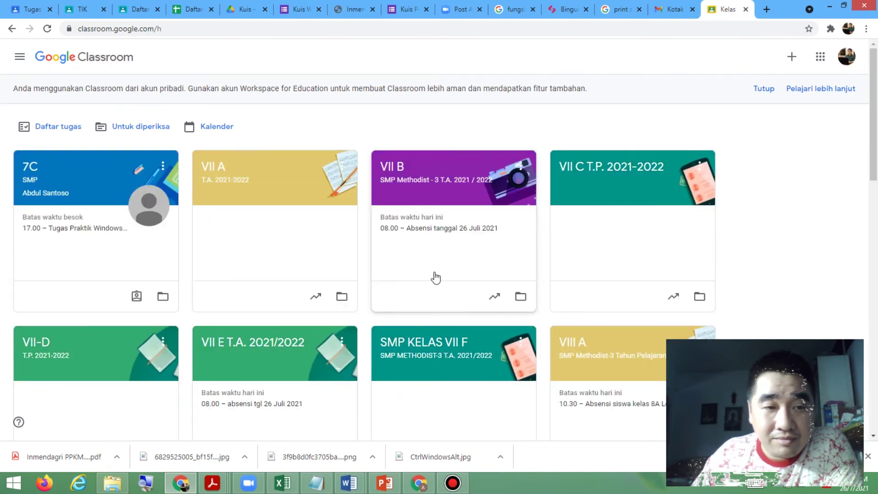
pyautogui.click(45, 178)
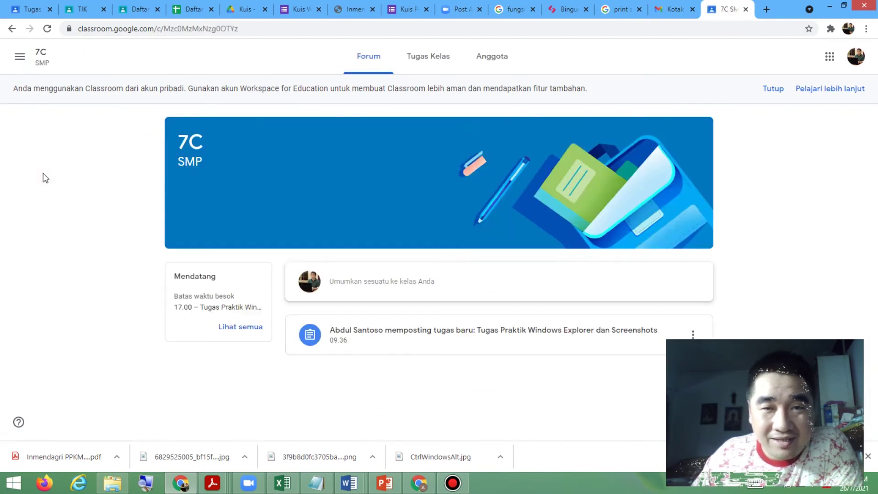
pyautogui.click(430, 71)
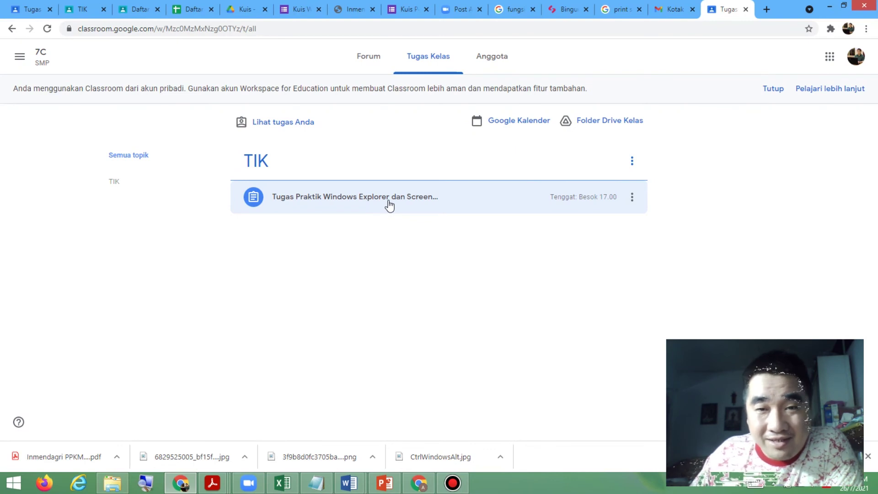
# Glance at the teacher's student work page, and open the full "Tugas Praktik Windows Explorer dan Screenshots" assignment in the student account, dismissing the private comment tip
pyautogui.click(423, 486)
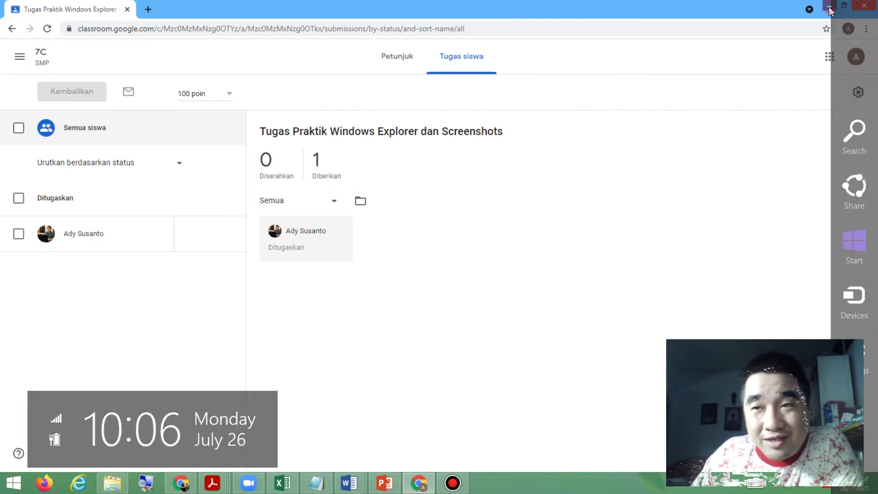
pyautogui.click(830, 7)
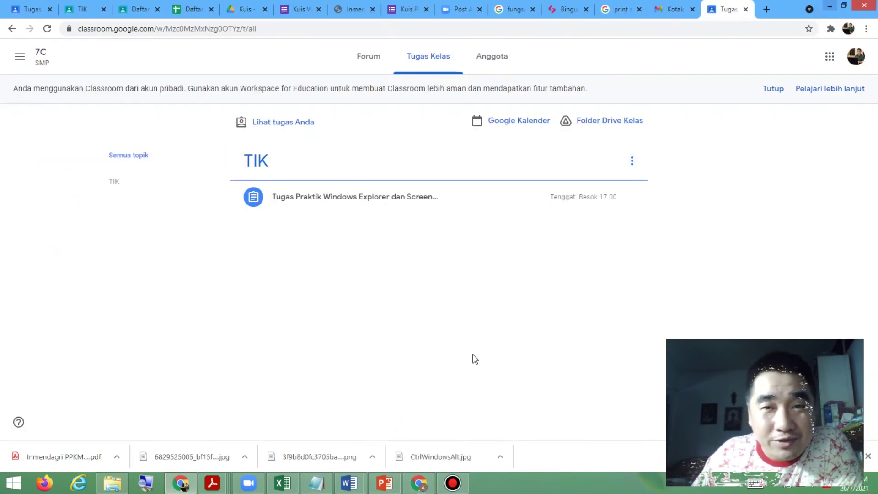
pyautogui.click(374, 200)
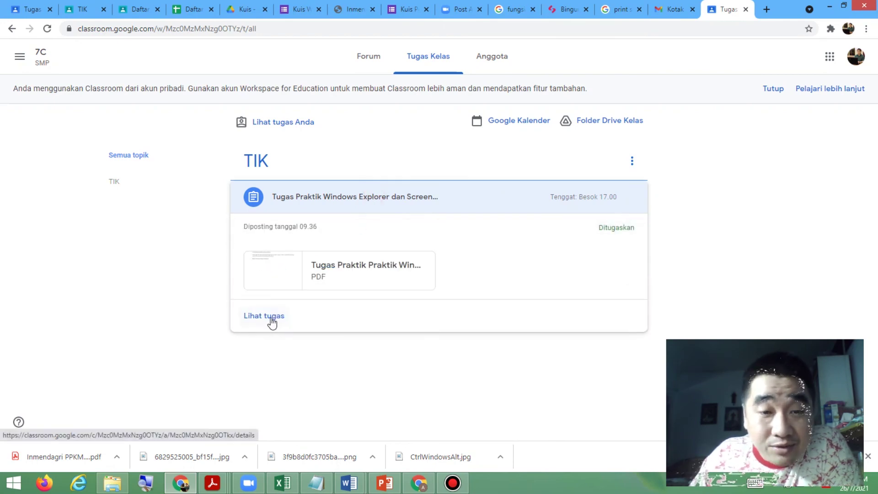
pyautogui.click(272, 320)
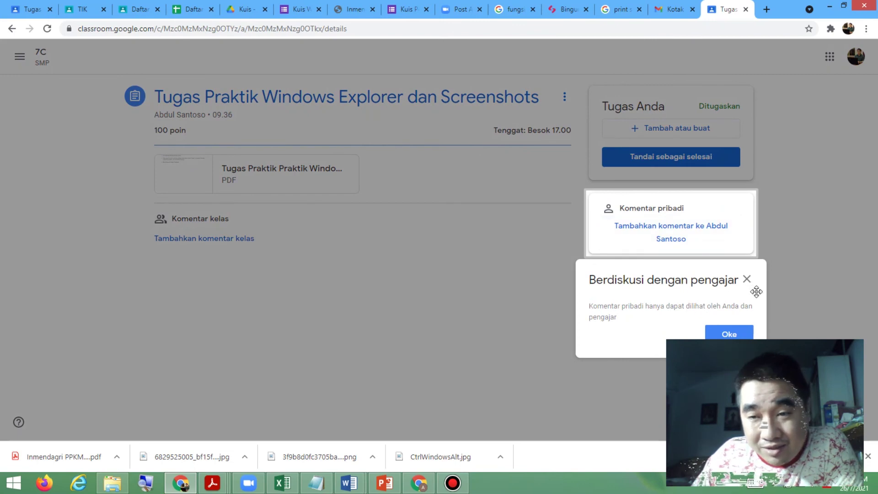
pyautogui.click(748, 278)
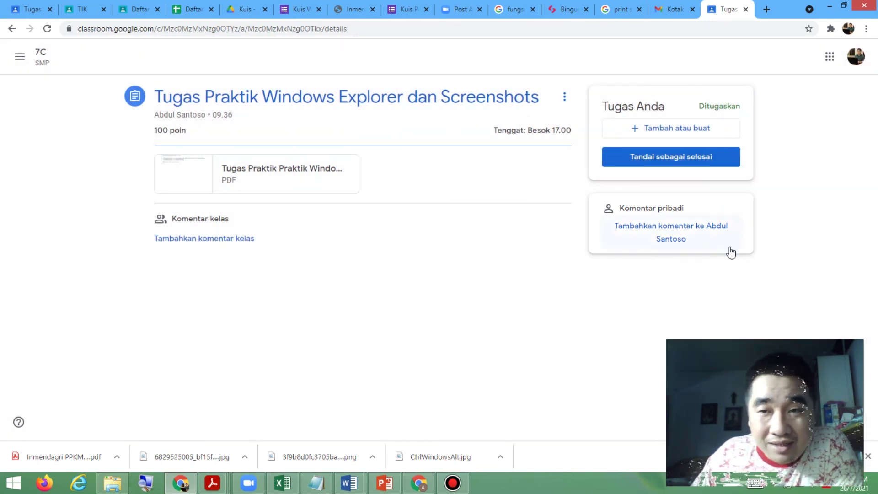
# Attach Screenshot (2).png from the Screenshots folder in Pictures to the assignment as an uploaded file, looking into the Hasil Screenshots folder on the way
pyautogui.click(661, 134)
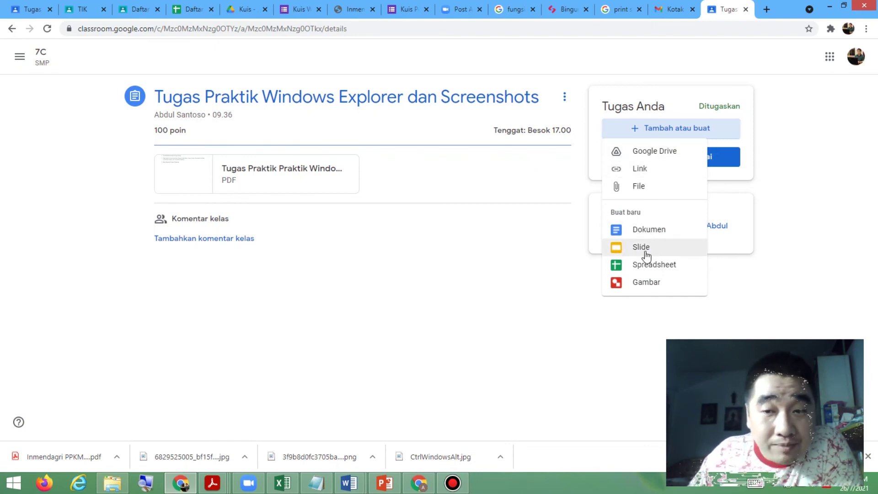
pyautogui.click(641, 187)
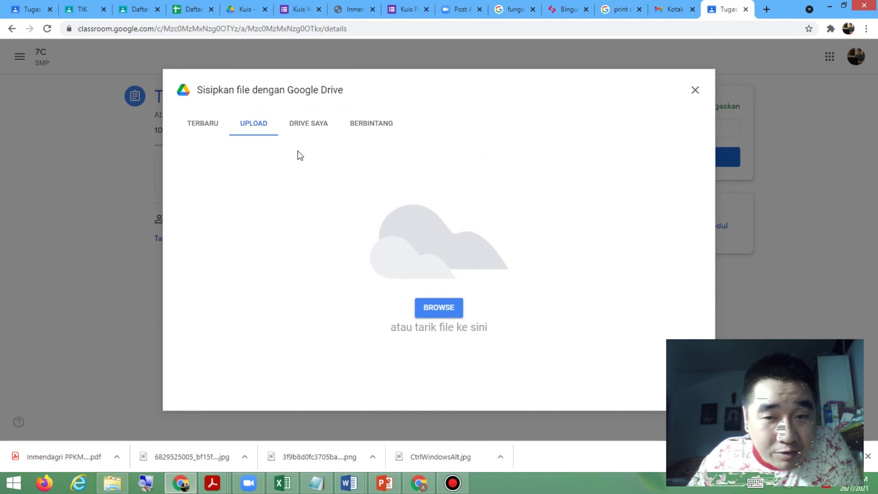
pyautogui.click(434, 309)
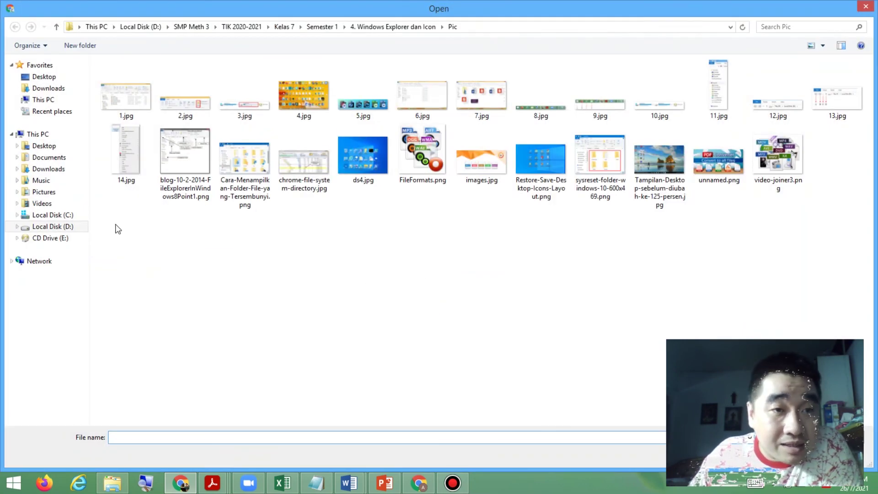
pyautogui.click(59, 194)
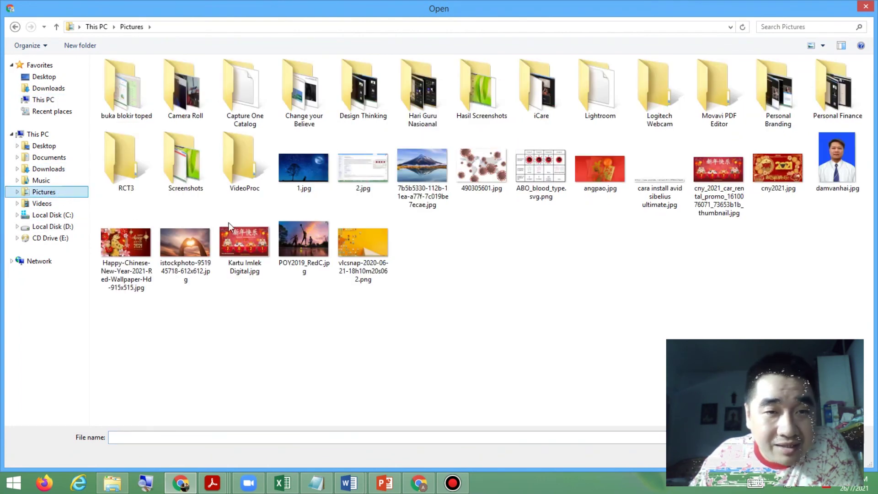
pyautogui.doubleClick(483, 112)
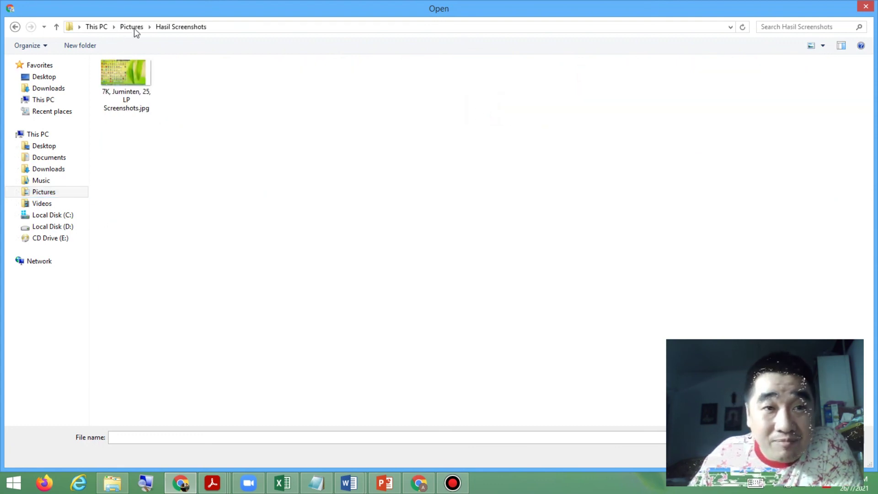
pyautogui.click(133, 27)
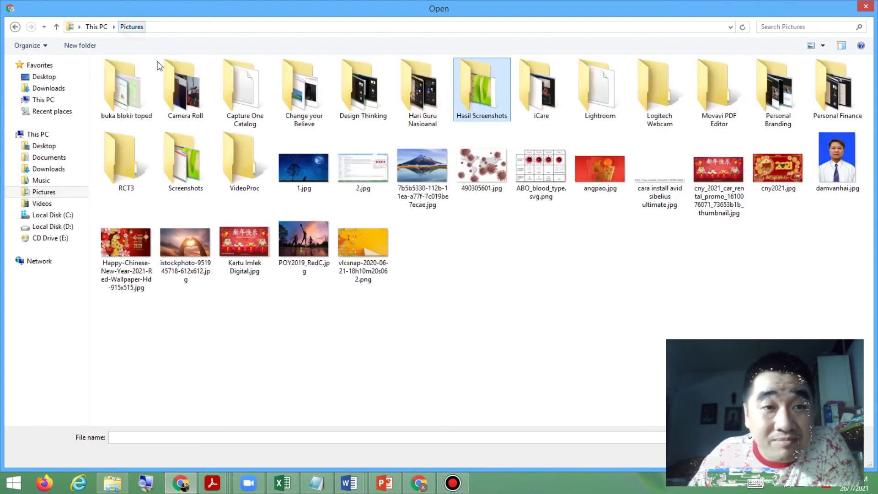
pyautogui.doubleClick(180, 179)
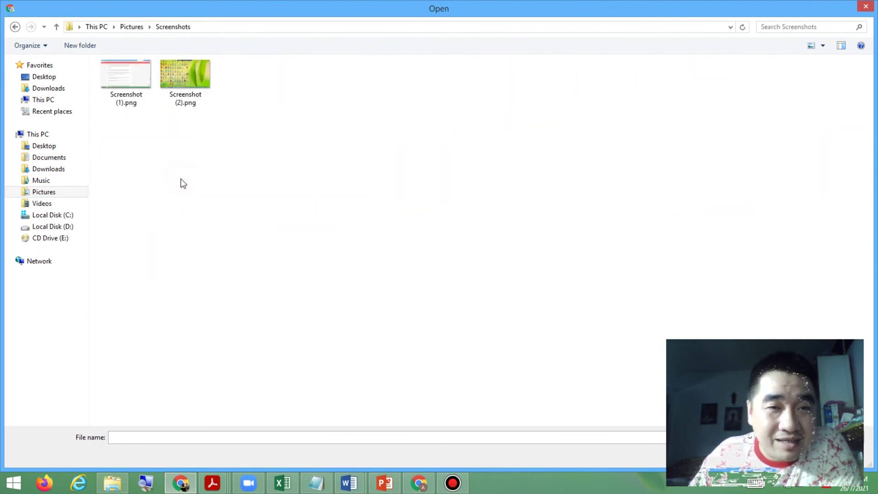
pyautogui.click(181, 84)
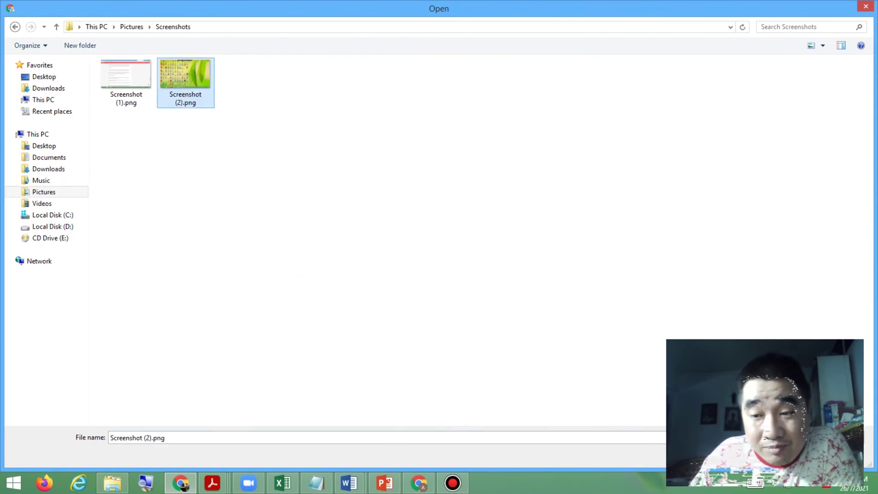
pyautogui.doubleClick(180, 84)
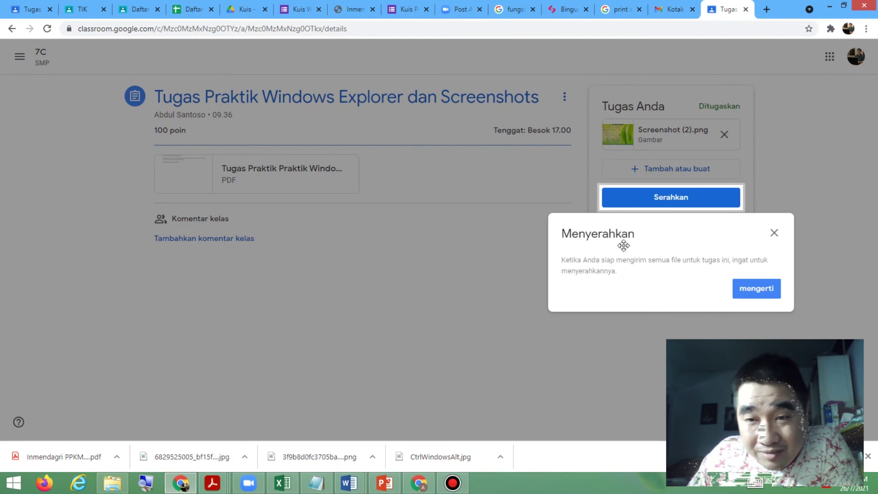
# Dismiss the submission tip and turn in the assignment with Screenshot (2).png attached
pyautogui.click(772, 237)
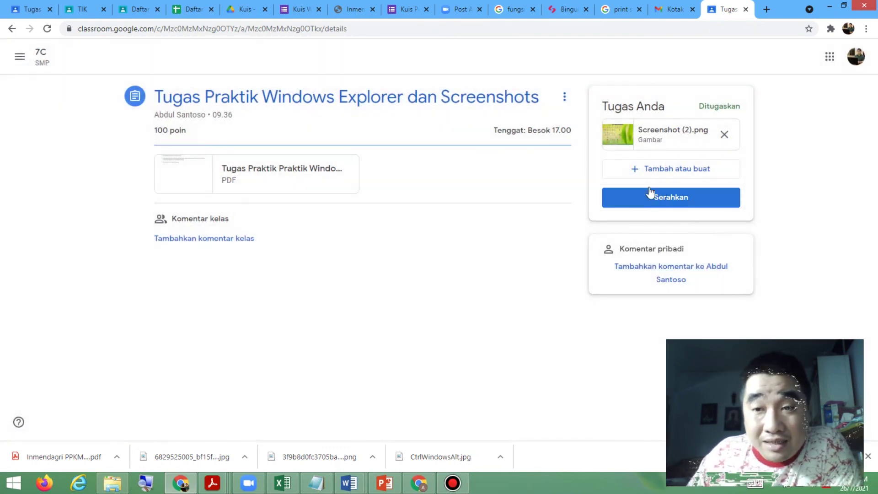
pyautogui.click(699, 207)
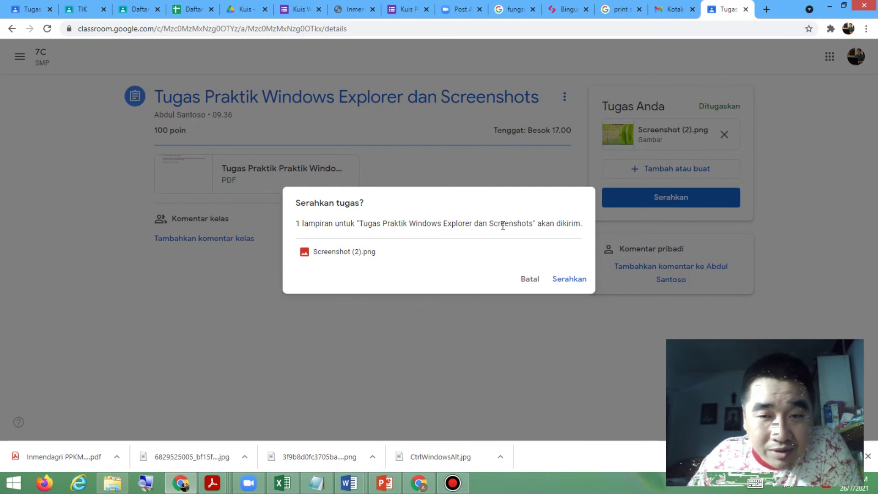
pyautogui.click(574, 284)
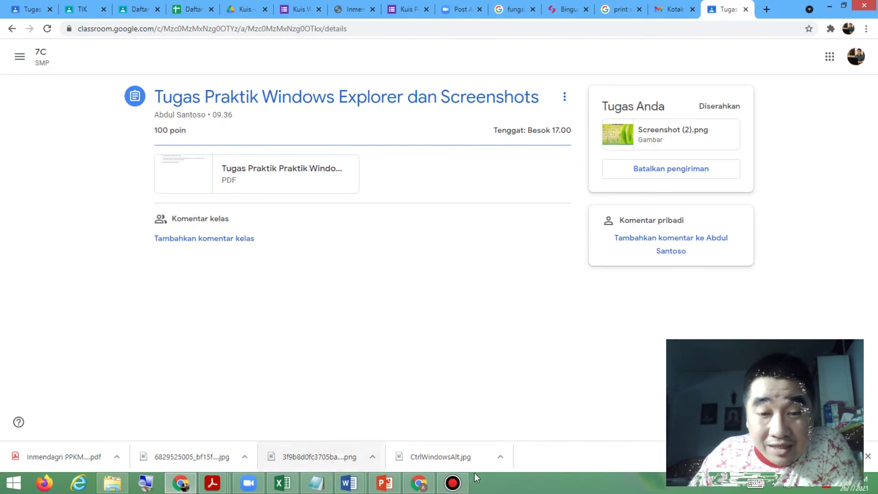
# Check the student's submission on the teacher's student work page, and minimise both browser windows
pyautogui.click(425, 487)
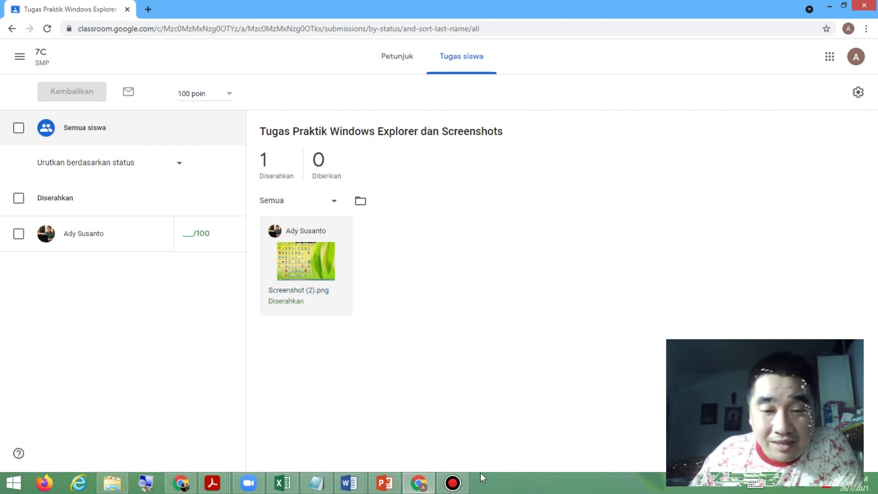
pyautogui.moveTo(452, 483)
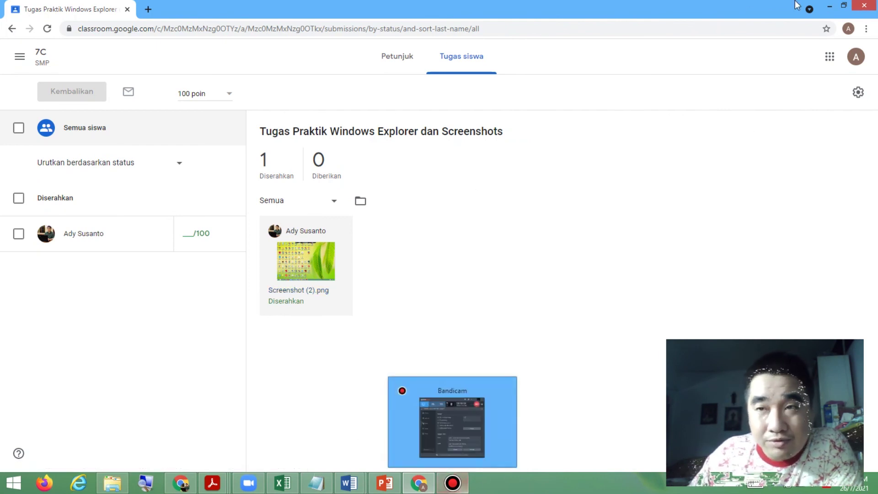
pyautogui.click(828, 7)
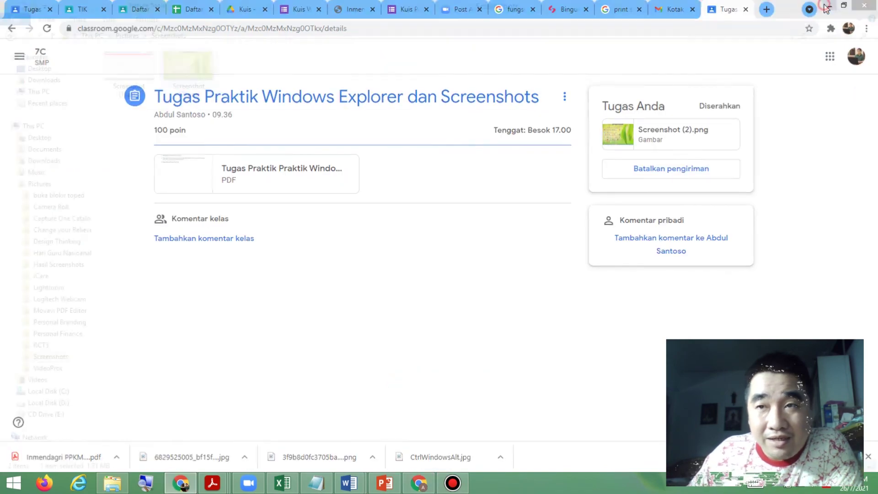
pyautogui.click(826, 7)
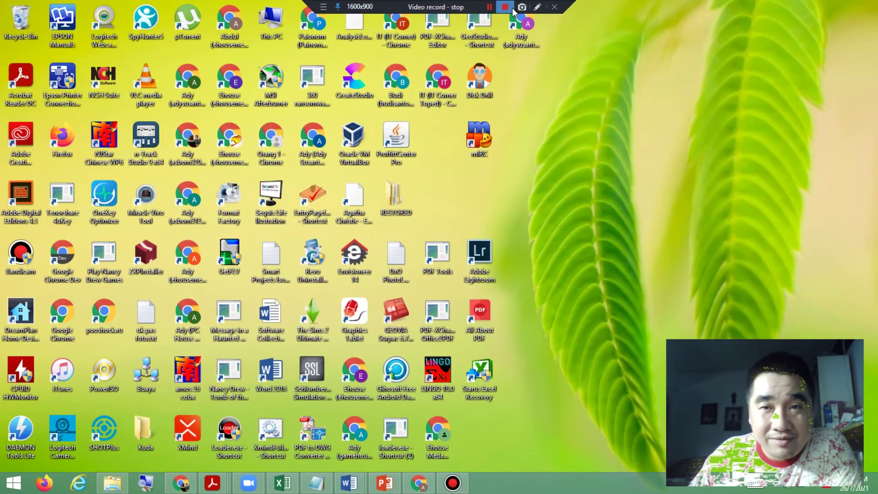